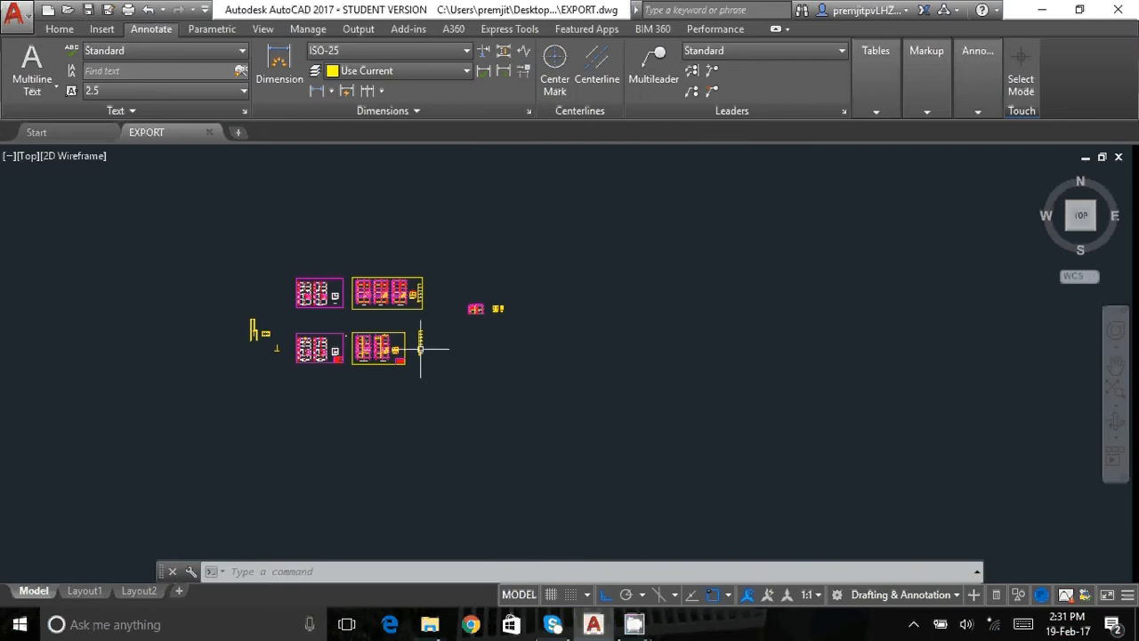
Examine the grid lines and beams around slabs S1 to S6 in the plinth and first floor layout.
{"action": "scroll", "coordinate": [283, 337], "scroll_direction": "up", "scroll_amount": 4}
{"action": "scroll", "coordinate": [441, 328], "scroll_direction": "up", "scroll_amount": 2}
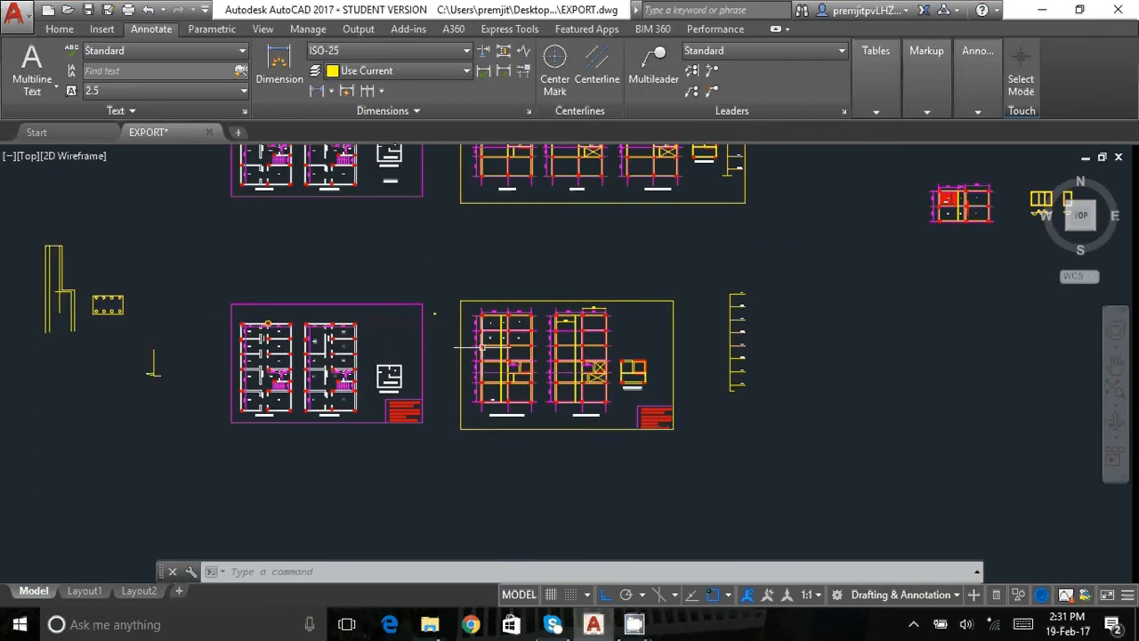
{"action": "scroll", "coordinate": [498, 334], "scroll_direction": "down", "scroll_amount": 5}
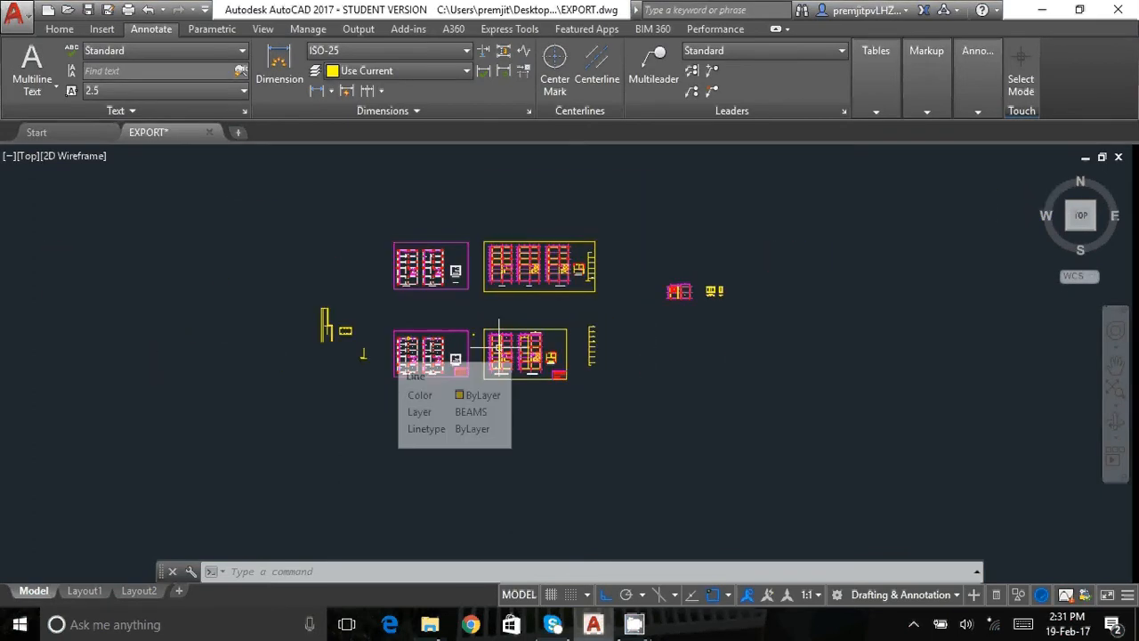
{"action": "scroll", "coordinate": [498, 369], "scroll_direction": "up", "scroll_amount": 8}
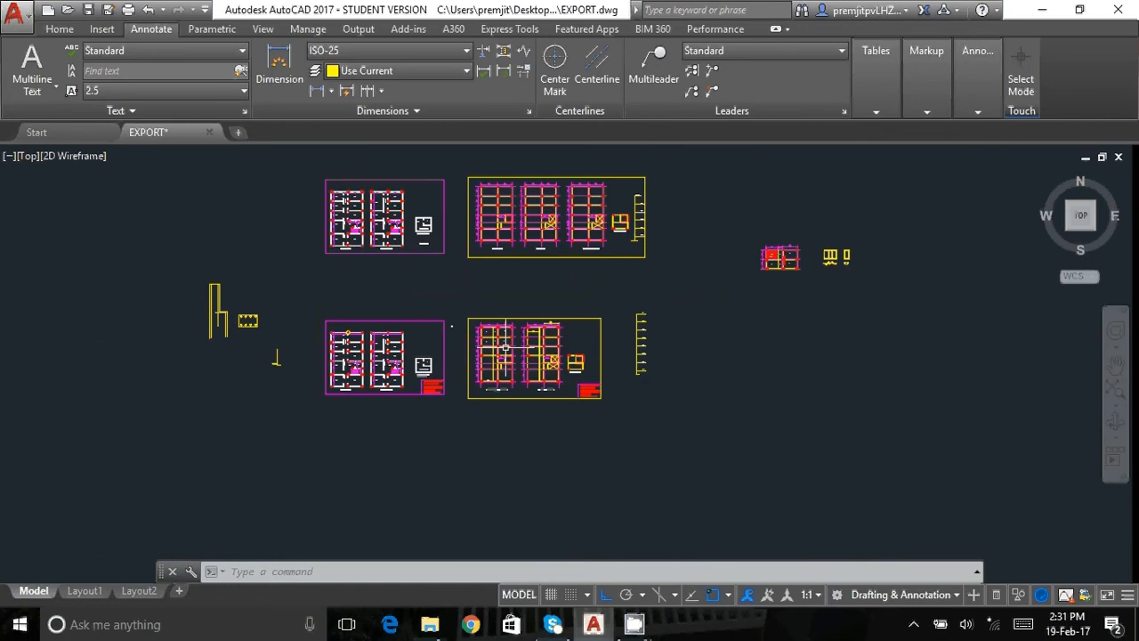
{"action": "scroll", "coordinate": [450, 305], "scroll_direction": "up", "scroll_amount": 10}
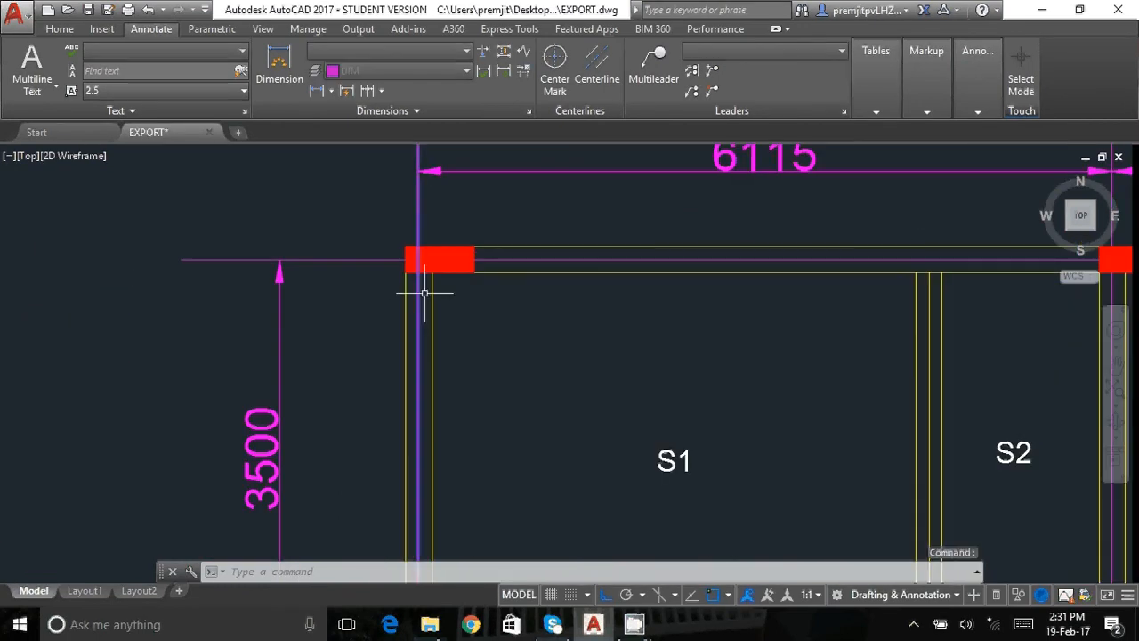
{"action": "left_click", "coordinate": [484, 260]}
{"action": "scroll", "coordinate": [445, 260], "scroll_direction": "down", "scroll_amount": 5}
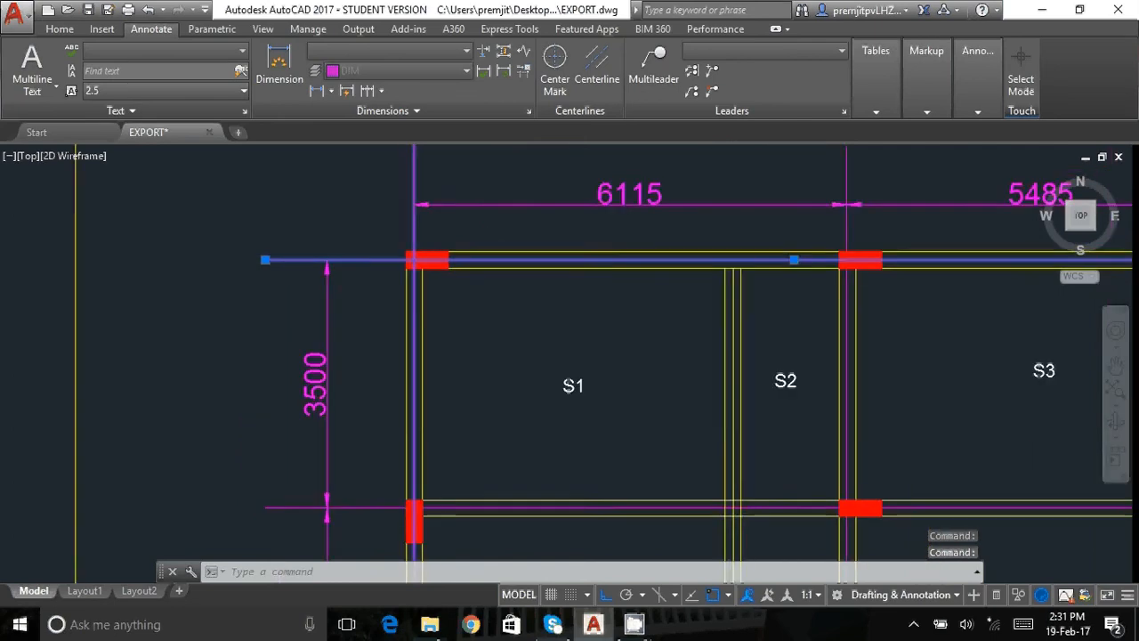
{"action": "scroll", "coordinate": [427, 356], "scroll_direction": "up", "scroll_amount": 4}
{"action": "key", "text": "Escape"}
{"action": "scroll", "coordinate": [428, 355], "scroll_direction": "down", "scroll_amount": 2}
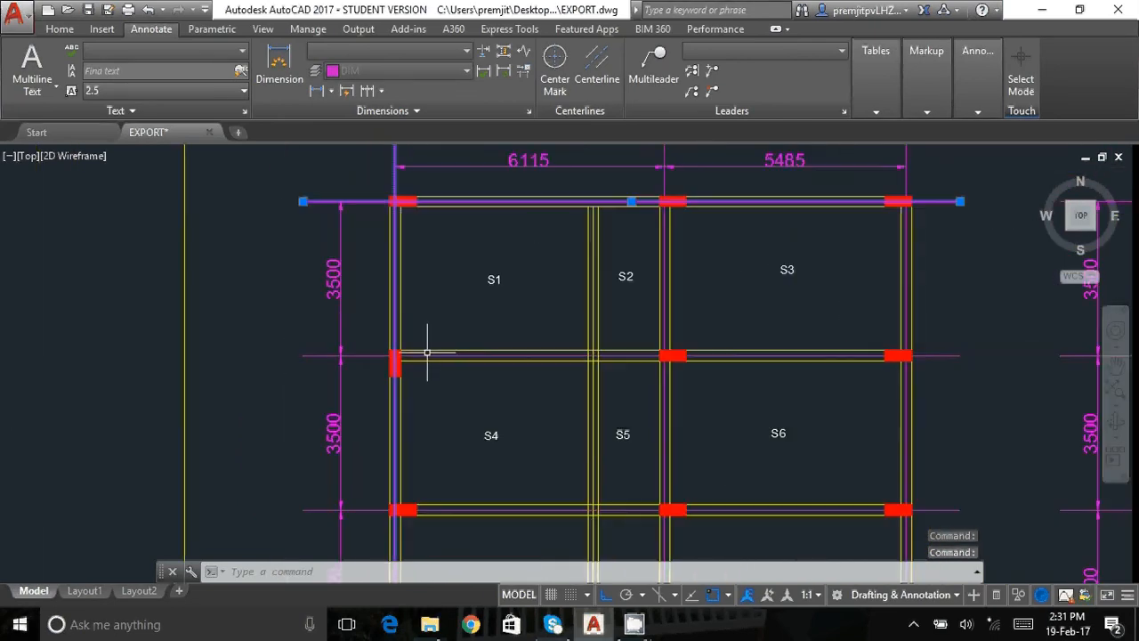
{"action": "scroll", "coordinate": [405, 349], "scroll_direction": "down", "scroll_amount": 2}
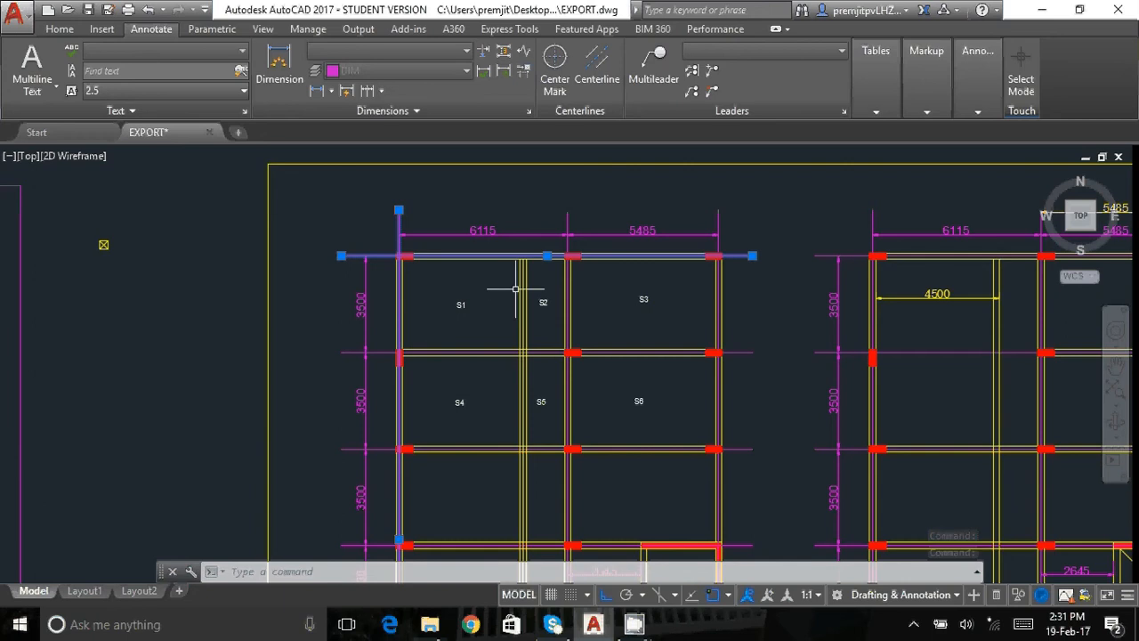
{"action": "scroll", "coordinate": [524, 291], "scroll_direction": "up", "scroll_amount": 2}
{"action": "key", "text": "Escape"}
Match the properties of the uppermost horizontal grid line onto the centre line of the beam between slabs S1 and S2.
{"action": "type", "text": "ma"}
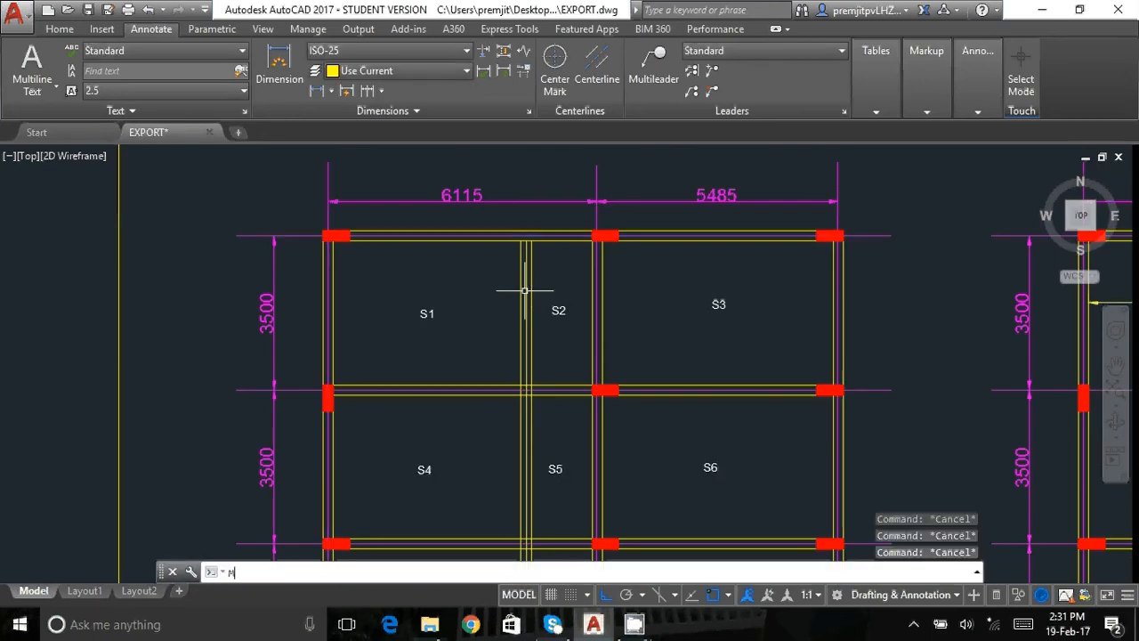
{"action": "key", "text": "Return"}
{"action": "left_click", "coordinate": [527, 238]}
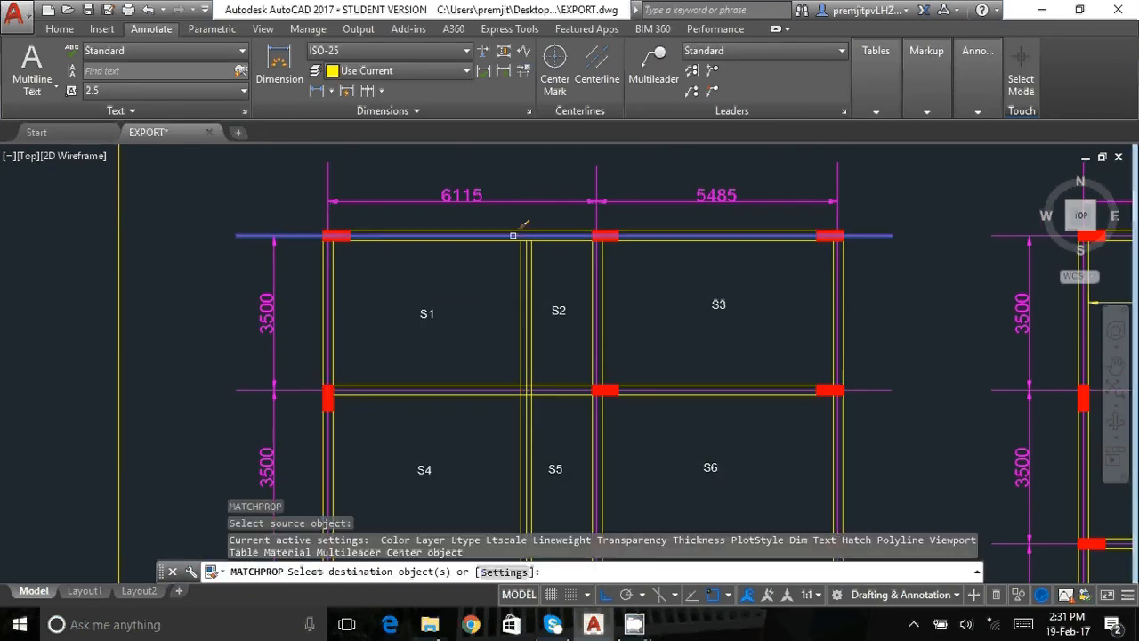
{"action": "scroll", "coordinate": [534, 253], "scroll_direction": "up", "scroll_amount": 2}
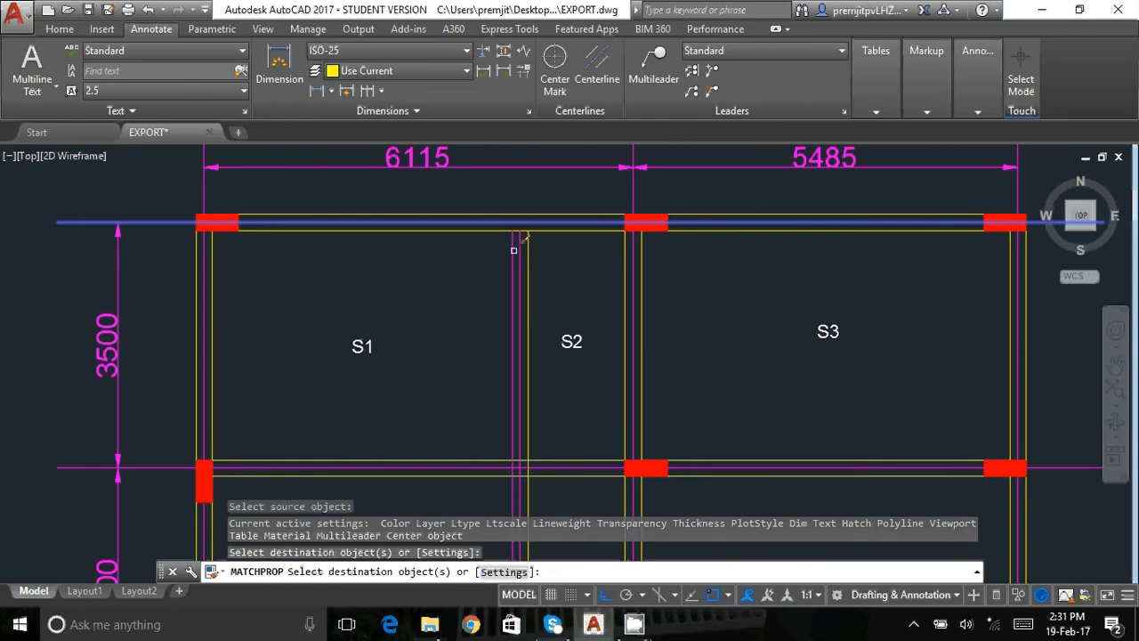
{"action": "key", "text": "Escape"}
{"action": "scroll", "coordinate": [462, 188], "scroll_direction": "down", "scroll_amount": 4}
{"action": "scroll", "coordinate": [462, 187], "scroll_direction": "down", "scroll_amount": 2}
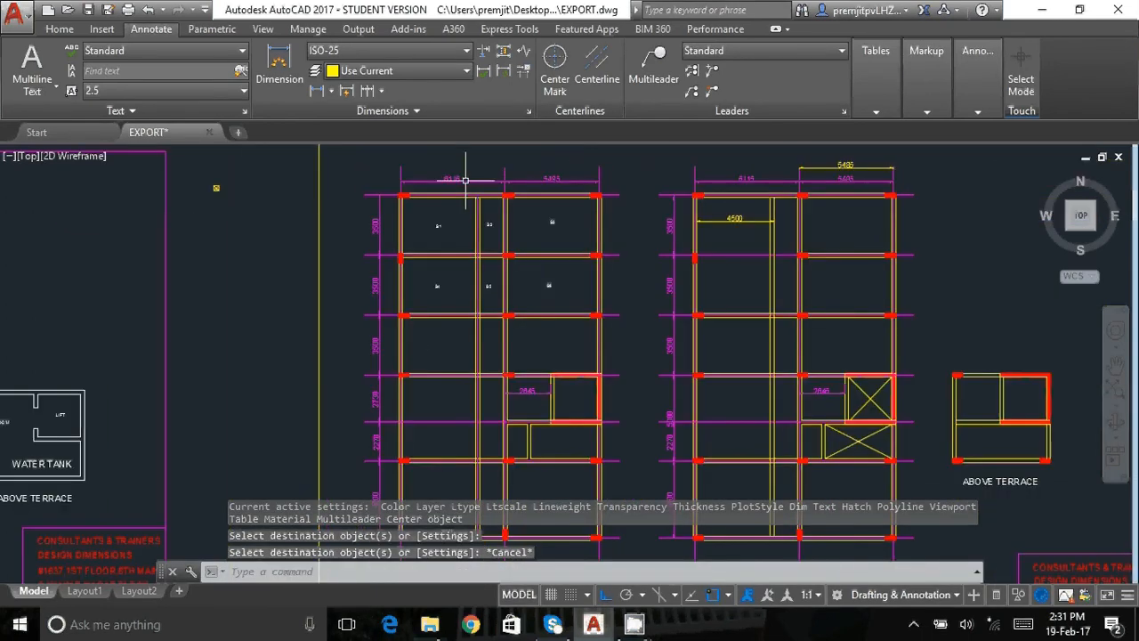
Copy the complete plinth and first floor layout with its title into the empty area right of the framed sheets.
{"action": "scroll", "coordinate": [470, 241], "scroll_direction": "up", "scroll_amount": 3}
{"action": "scroll", "coordinate": [476, 230], "scroll_direction": "down", "scroll_amount": 3}
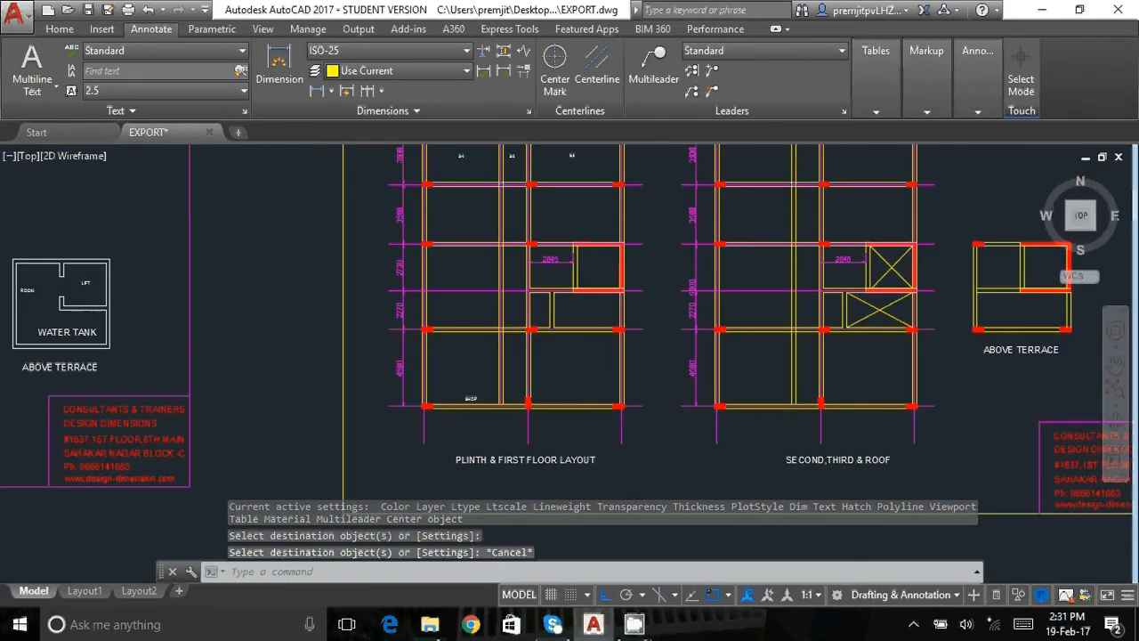
{"action": "scroll", "coordinate": [440, 411], "scroll_direction": "up", "scroll_amount": 3}
{"action": "scroll", "coordinate": [440, 414], "scroll_direction": "down", "scroll_amount": 1}
{"action": "scroll", "coordinate": [439, 414], "scroll_direction": "down", "scroll_amount": 4}
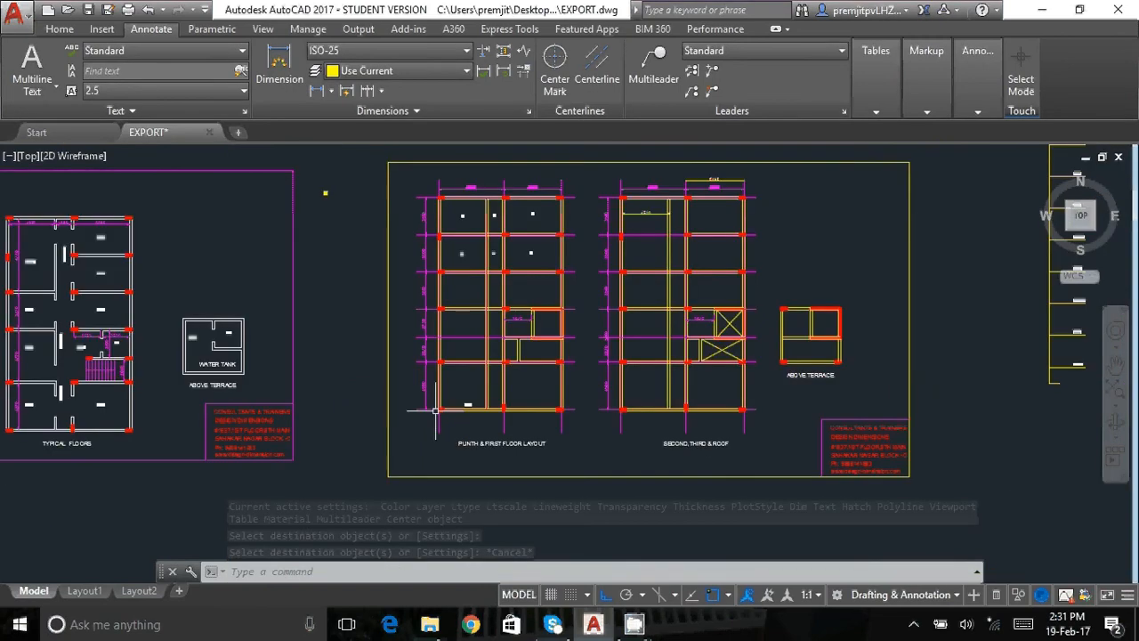
{"action": "key", "text": "Escape"}
{"action": "key", "text": "Escape"}
{"action": "type", "text": "co"}
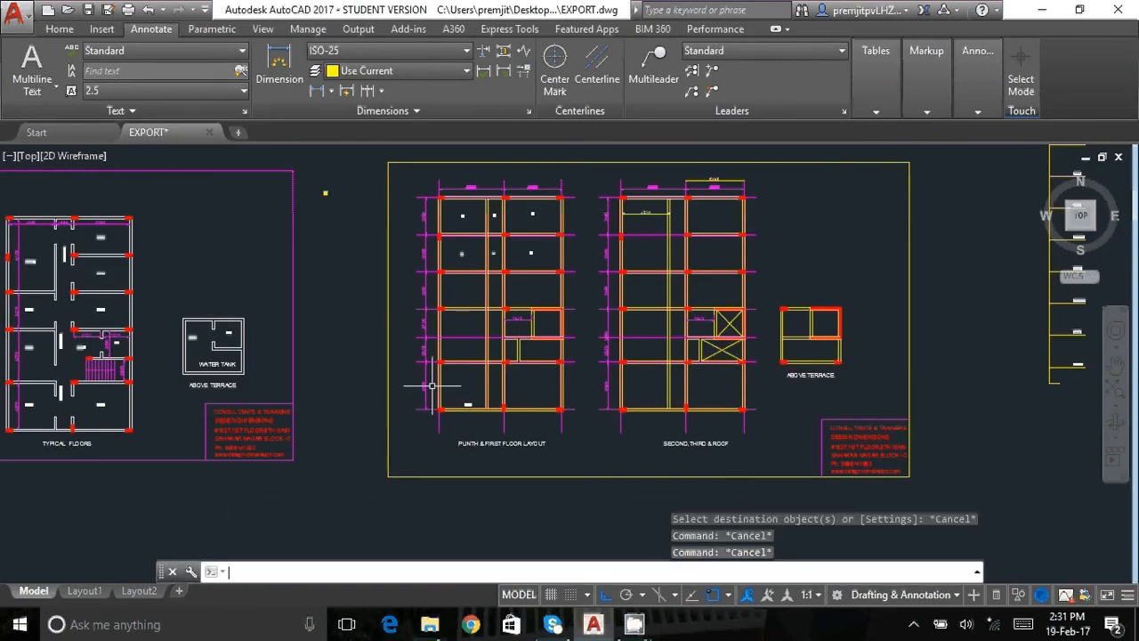
{"action": "key", "text": "Return"}
{"action": "left_click", "coordinate": [413, 175]}
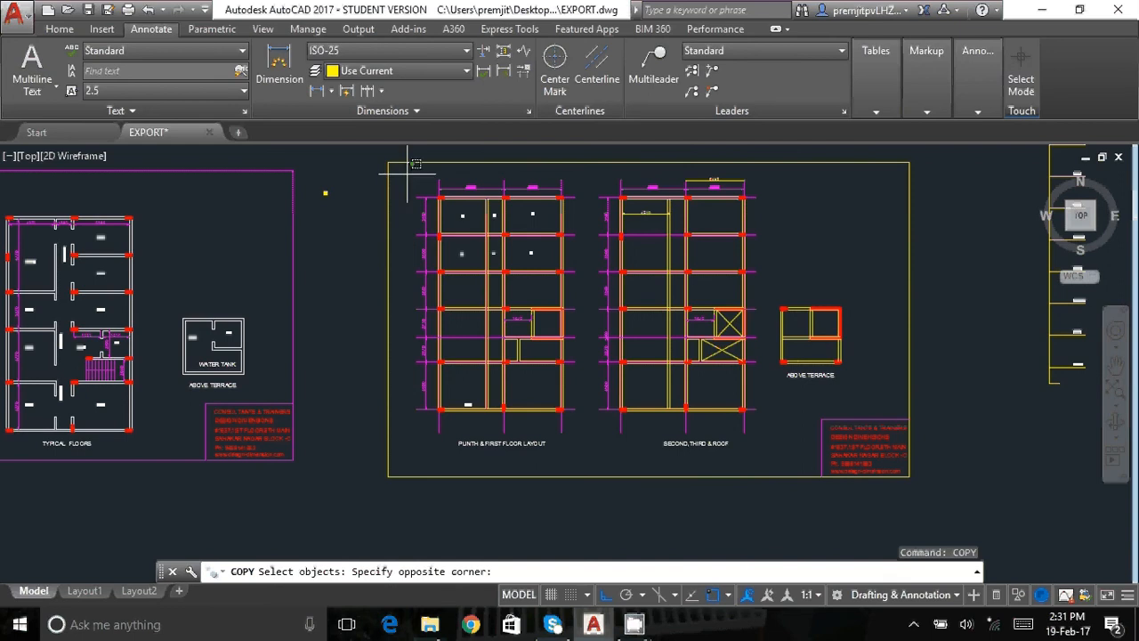
{"action": "left_click", "coordinate": [517, 451]}
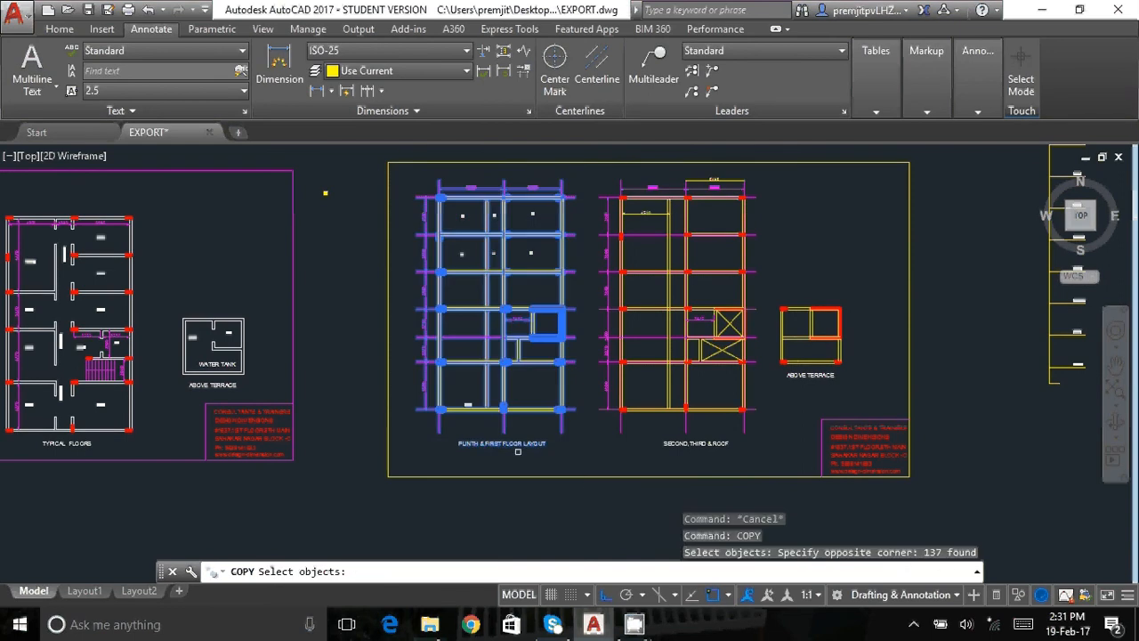
{"action": "key", "text": "Return"}
{"action": "left_click", "coordinate": [472, 440]}
{"action": "scroll", "coordinate": [472, 440], "scroll_direction": "down", "scroll_amount": 5}
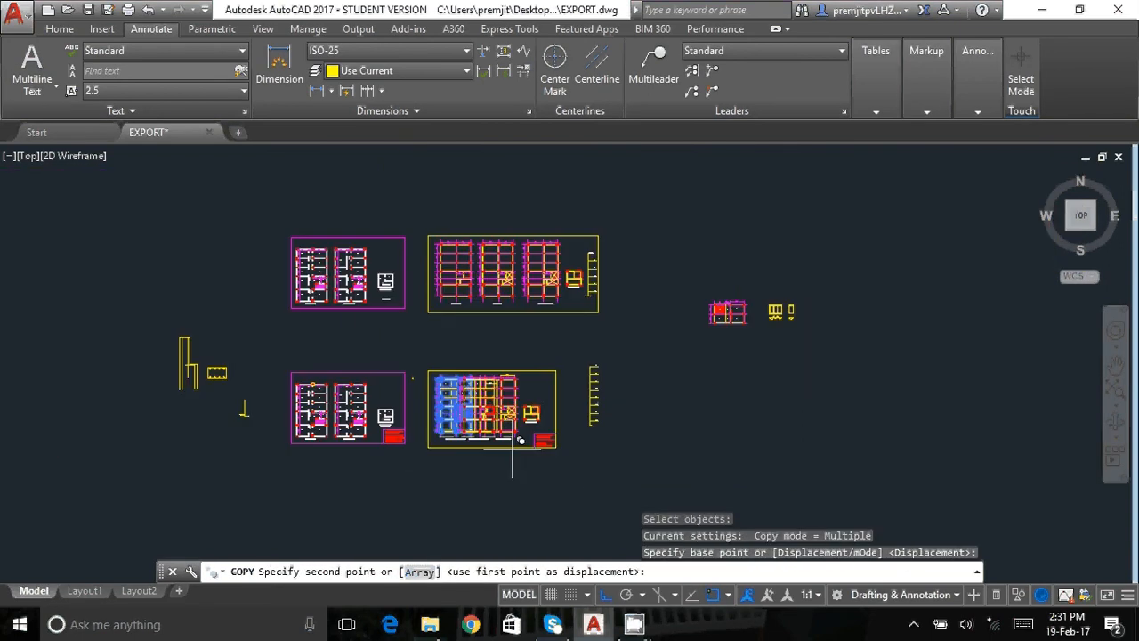
{"action": "left_click", "coordinate": [773, 456]}
{"action": "key", "text": "Escape"}
{"action": "key", "text": "Escape"}
{"action": "key", "text": "Escape"}
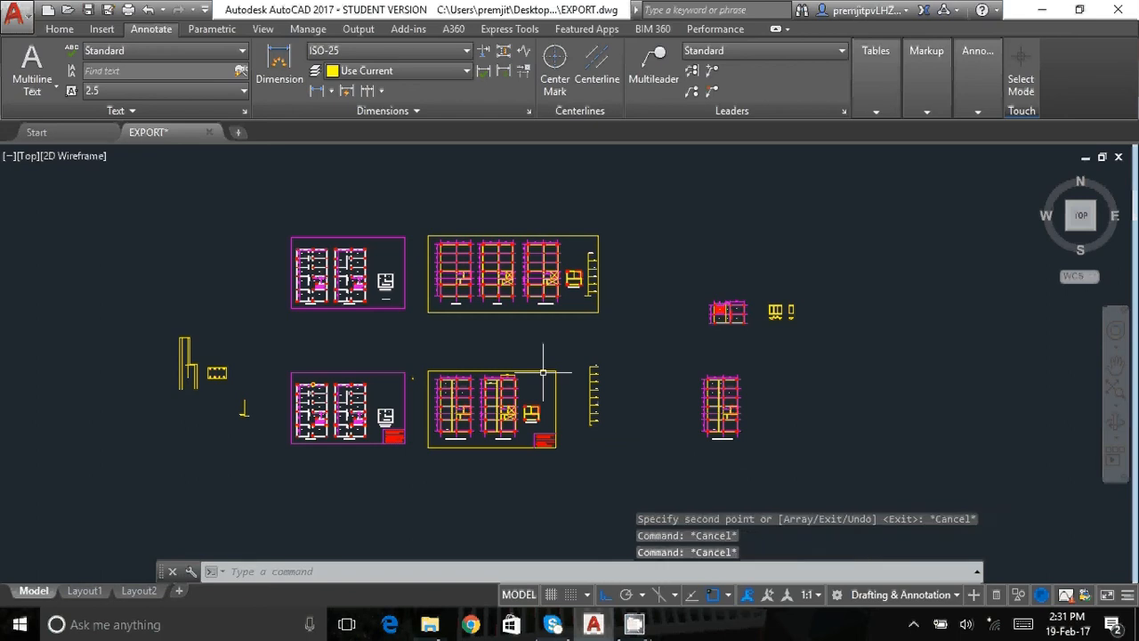
Erase all original framed sheets and the loose details beside them, leaving out the copied layout.
{"action": "type", "text": "a"}
{"action": "key", "text": "BackSpace"}
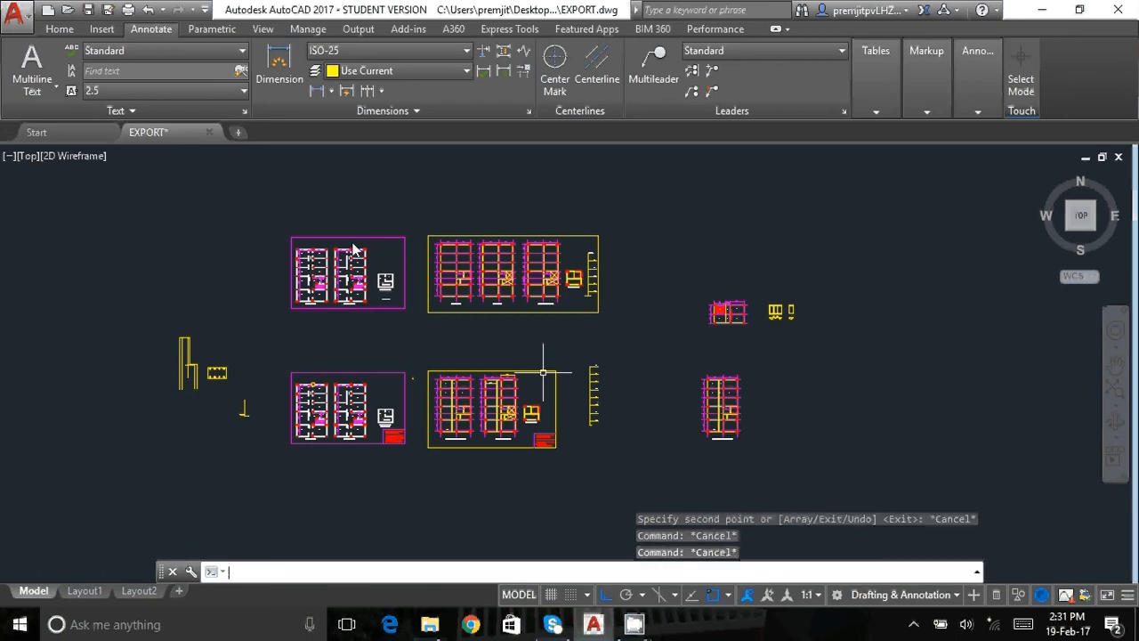
{"action": "type", "text": "e"}
{"action": "key", "text": "Return"}
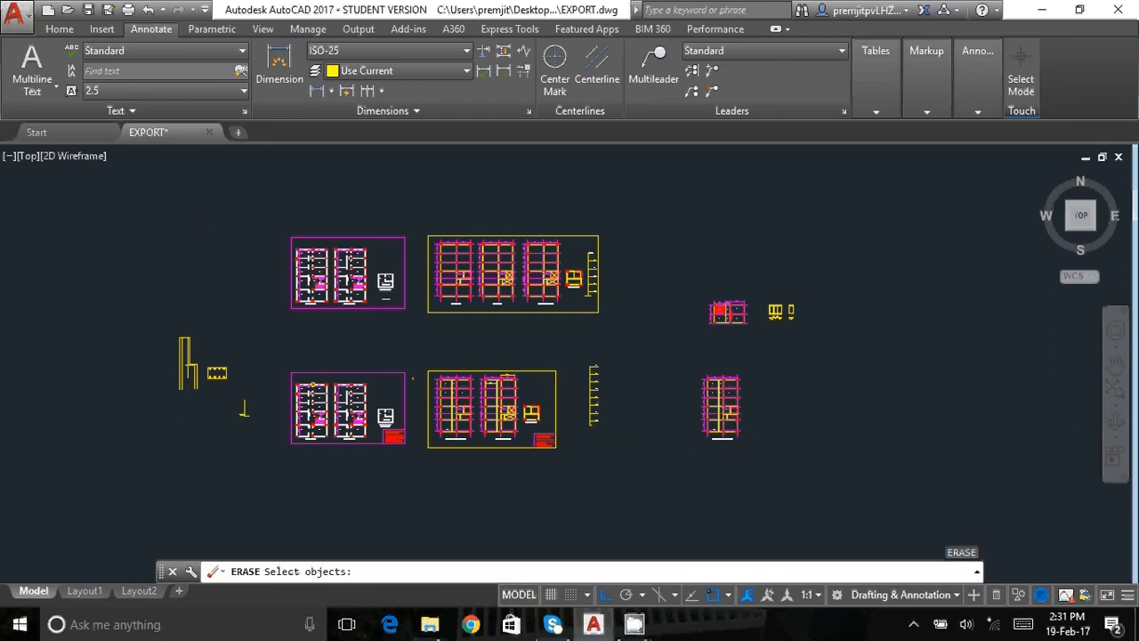
{"action": "left_click", "coordinate": [158, 191]}
{"action": "left_click", "coordinate": [628, 498]}
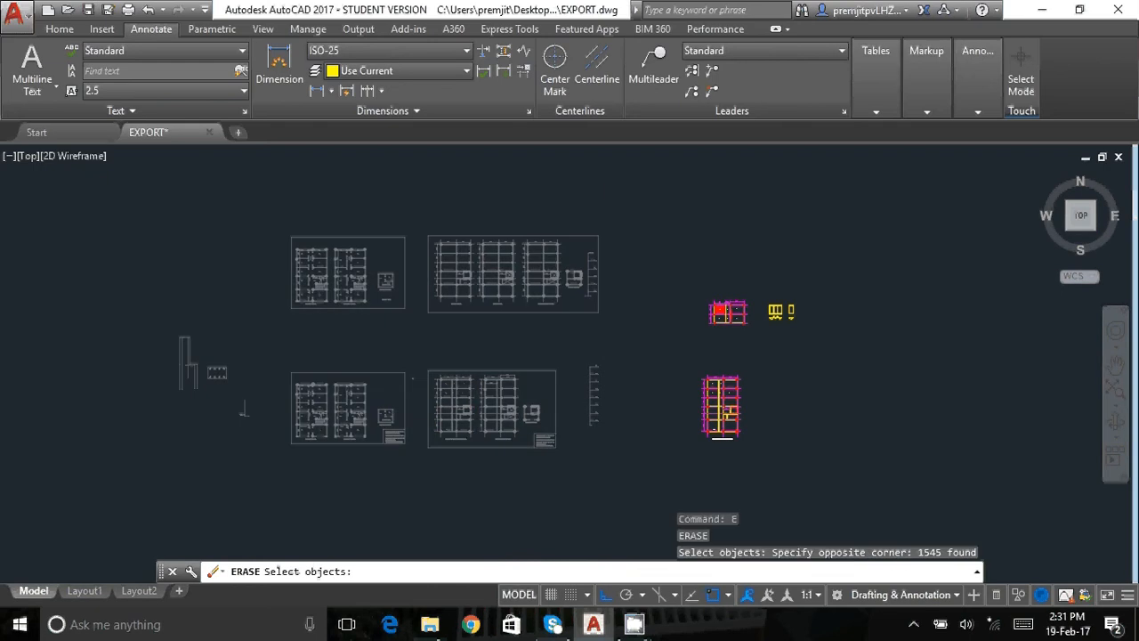
{"action": "key", "text": "Return"}
Erase the partial plan and the small yellow details above the copied layout.
{"action": "scroll", "coordinate": [807, 337], "scroll_direction": "up", "scroll_amount": 2}
{"action": "key", "text": "Return"}
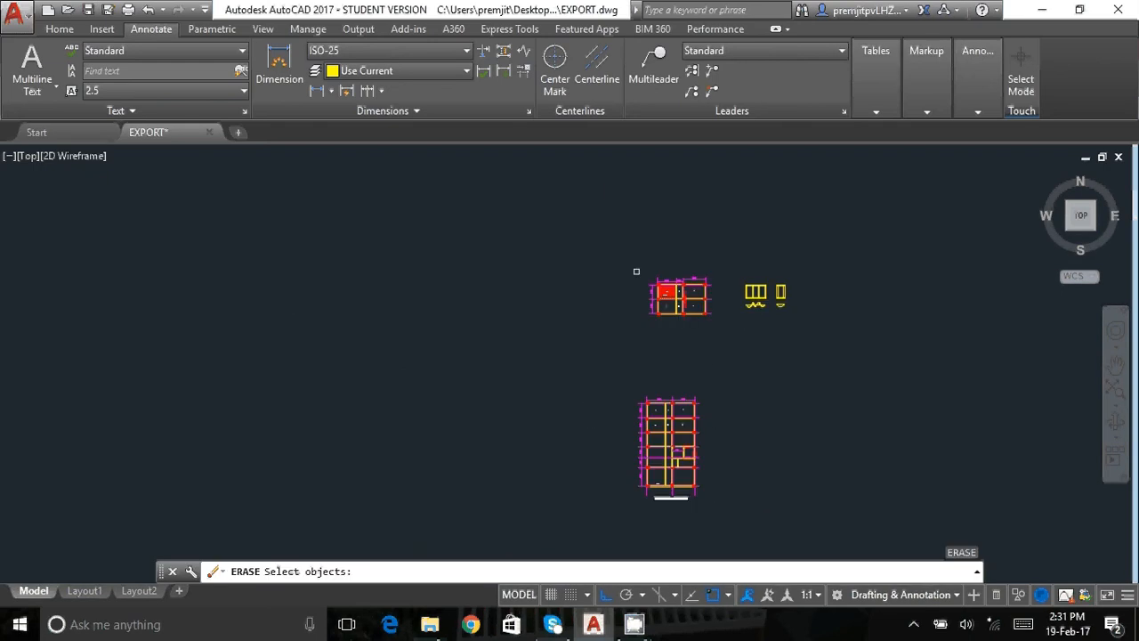
{"action": "left_click", "coordinate": [597, 243]}
{"action": "left_click", "coordinate": [822, 323]}
{"action": "key", "text": "Return"}
{"action": "scroll", "coordinate": [701, 400], "scroll_direction": "up", "scroll_amount": 2}
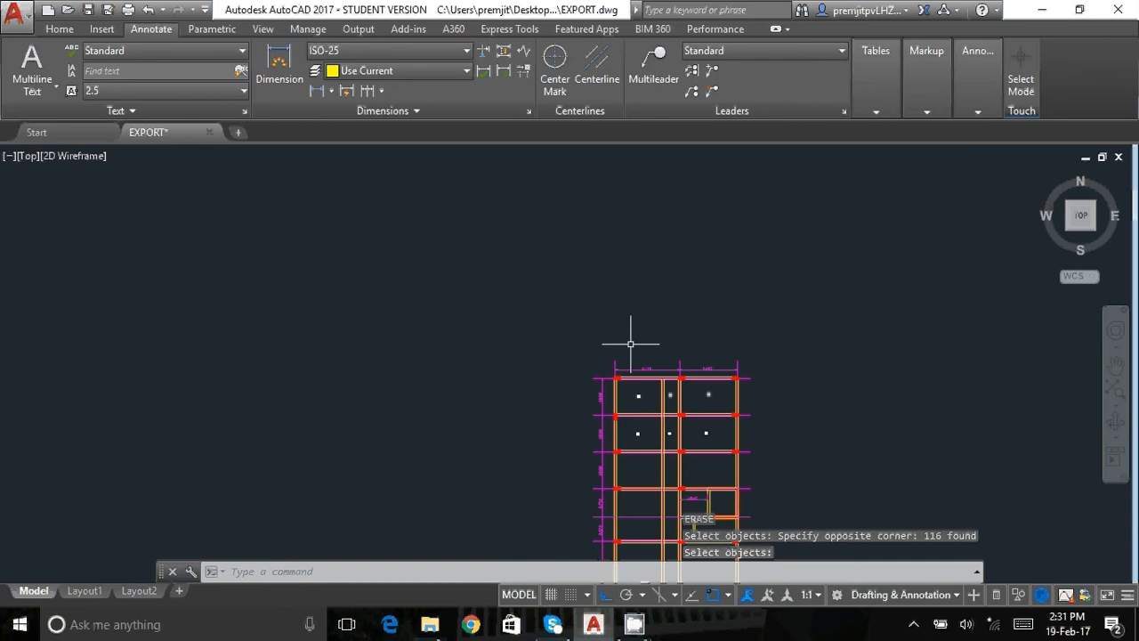
Turn off the current BEAMS layer with LAYOFF by picking a beam line in the copied layout.
{"action": "scroll", "coordinate": [606, 420], "scroll_direction": "up", "scroll_amount": 3}
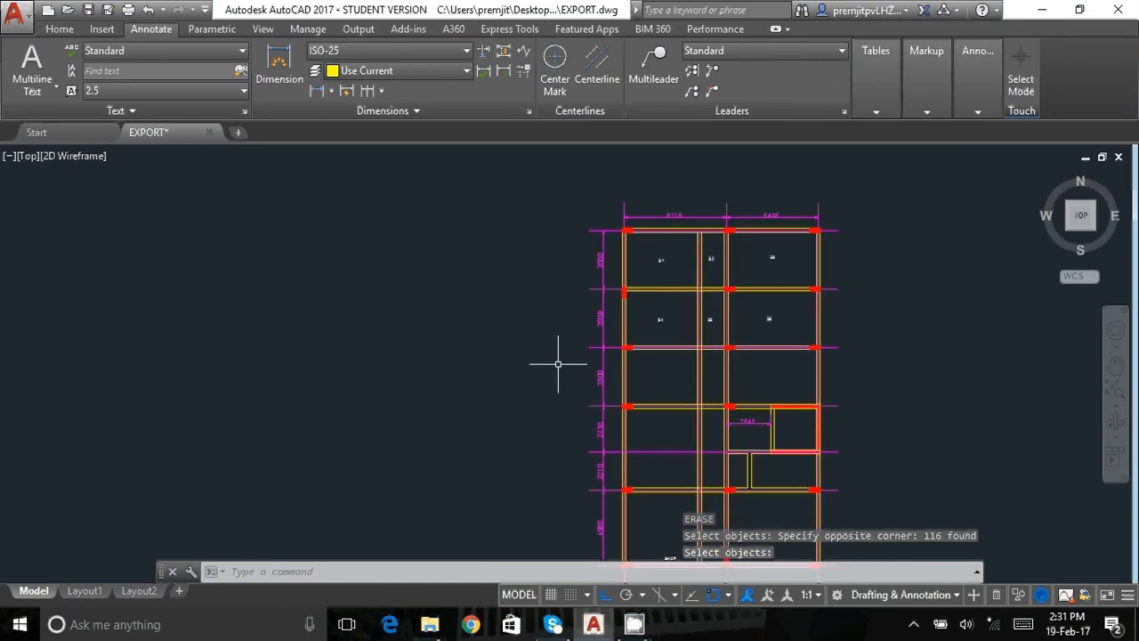
{"action": "key", "text": "Escape"}
{"action": "key", "text": "Escape"}
{"action": "type", "text": "LA"}
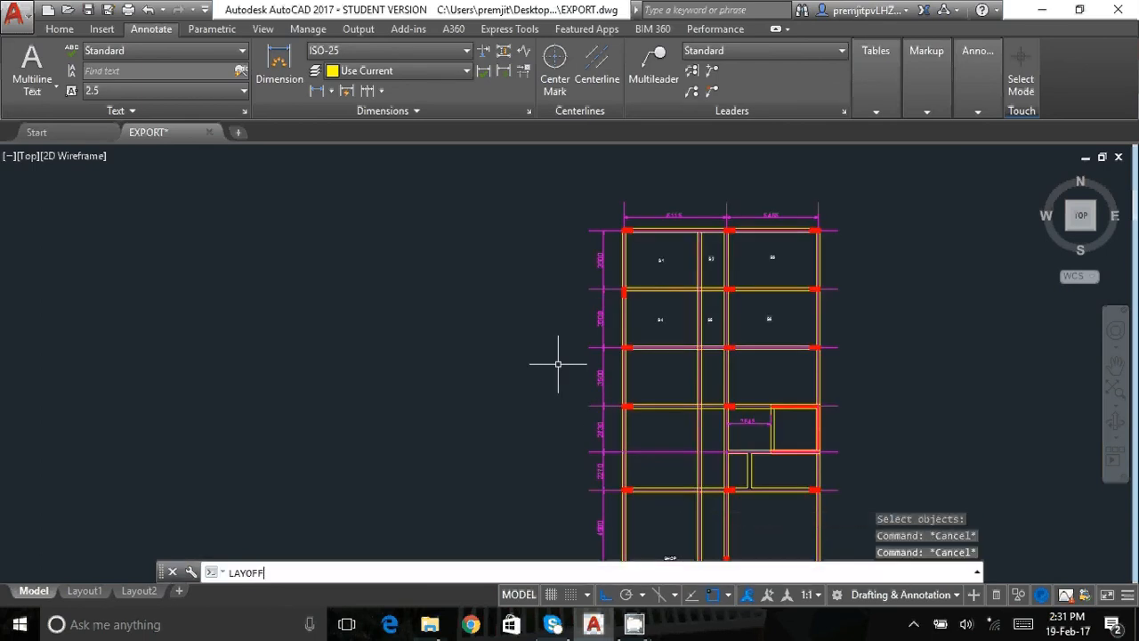
{"action": "type", "text": "YOFF"}
{"action": "key", "text": "Return"}
{"action": "scroll", "coordinate": [643, 356], "scroll_direction": "up", "scroll_amount": 4}
{"action": "scroll", "coordinate": [646, 356], "scroll_direction": "up", "scroll_amount": 2}
{"action": "left_click", "coordinate": [633, 321]}
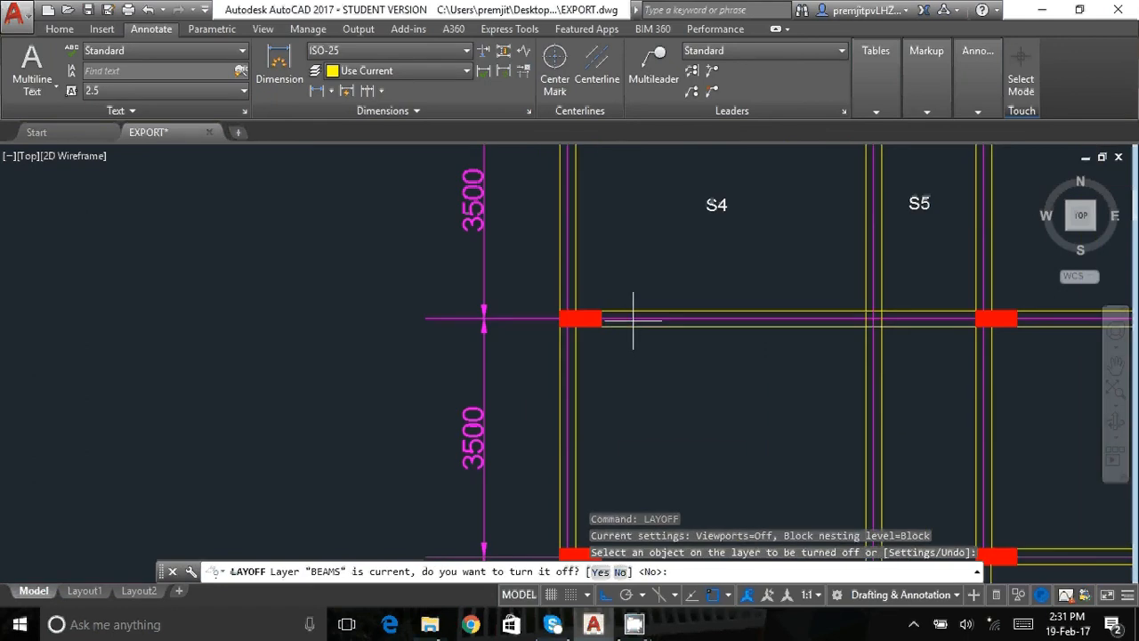
{"action": "type", "text": "Y"}
{"action": "key", "text": "Return"}
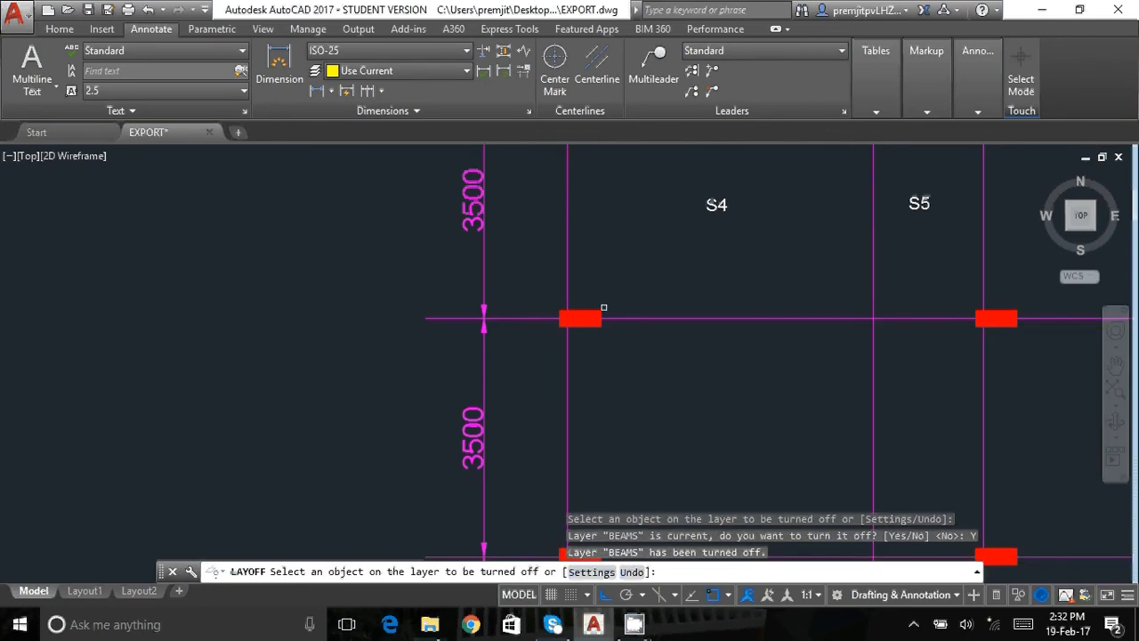
Turn off the COLUMNS and TEXT layers by picking a column and the S4 slab label.
{"action": "left_click", "coordinate": [594, 312]}
{"action": "scroll", "coordinate": [540, 280], "scroll_direction": "down", "scroll_amount": 2}
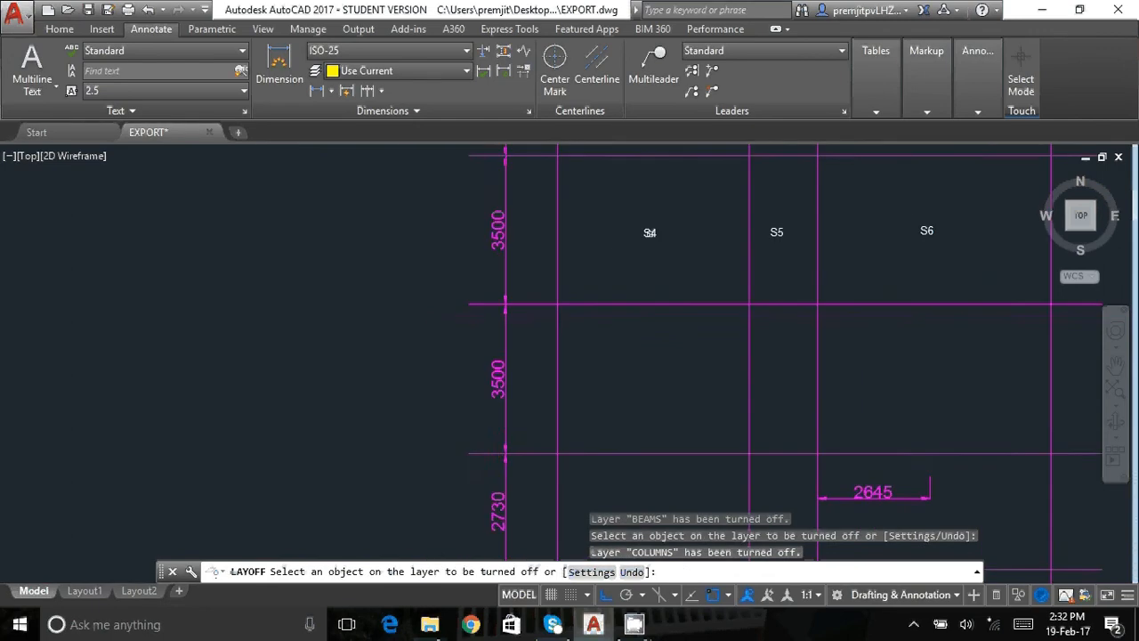
{"action": "left_click", "coordinate": [649, 233]}
{"action": "scroll", "coordinate": [580, 237], "scroll_direction": "down", "scroll_amount": 5}
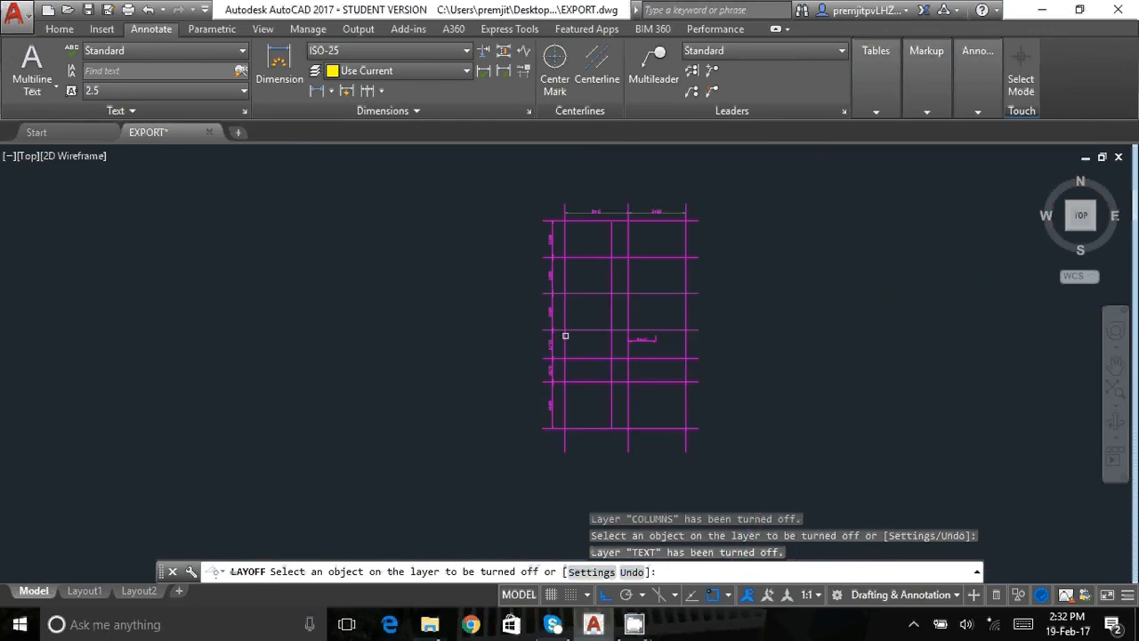
{"action": "key", "text": "Escape"}
{"action": "key", "text": "Escape"}
{"action": "key", "text": "Escape"}
{"action": "key", "text": "Escape"}
Move all remaining grid lines and dimensions to the right into empty space.
{"action": "type", "text": "MO"}
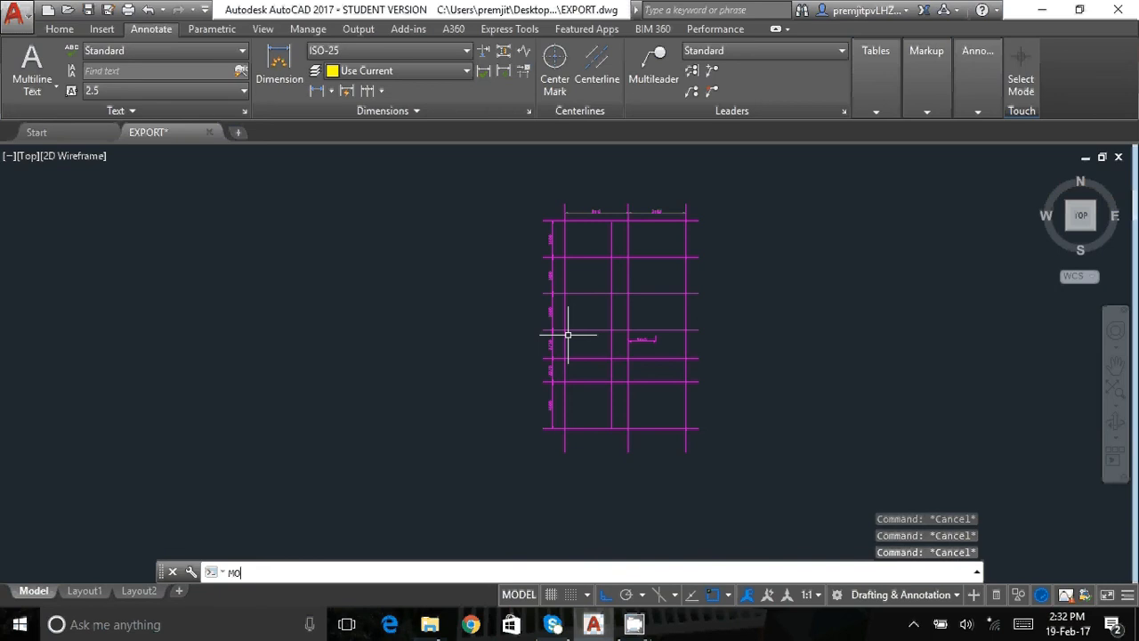
{"action": "type", "text": "VE"}
{"action": "key", "text": "Return"}
{"action": "left_click", "coordinate": [504, 185]}
{"action": "left_click", "coordinate": [738, 514]}
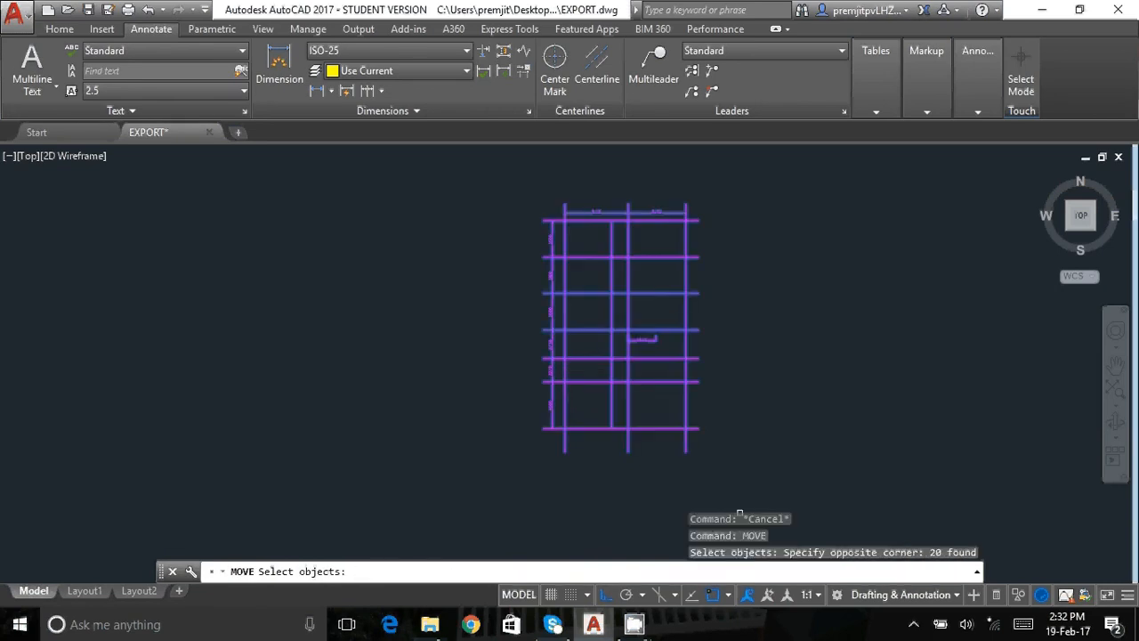
{"action": "key", "text": "Return"}
{"action": "left_click", "coordinate": [570, 441]}
{"action": "scroll", "coordinate": [566, 442], "scroll_direction": "down", "scroll_amount": 3}
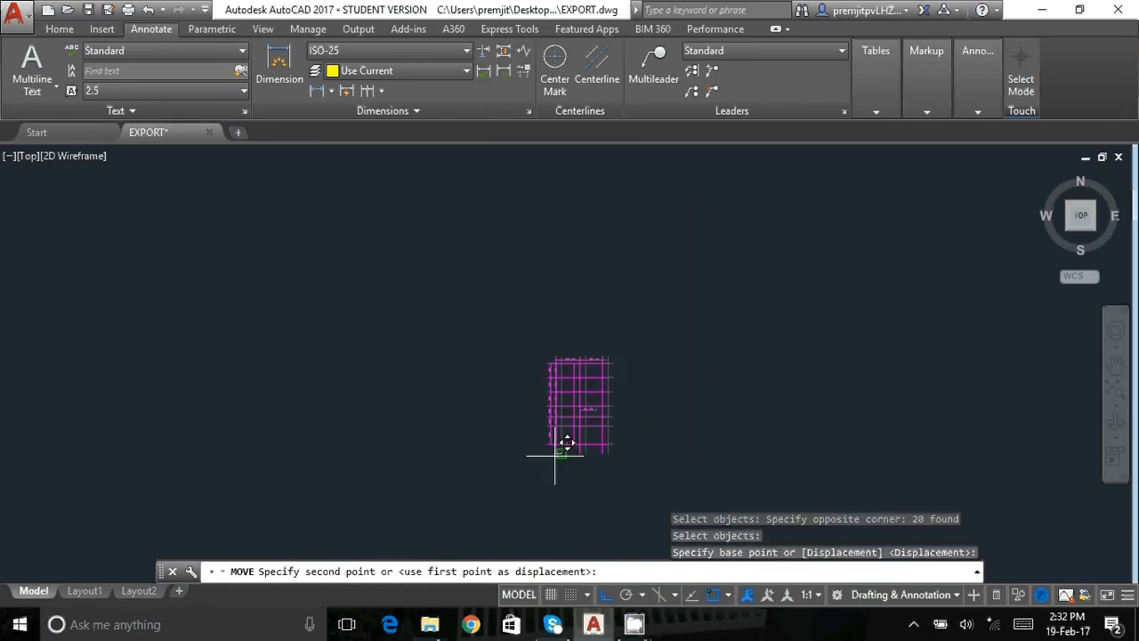
{"action": "left_click", "coordinate": [784, 457]}
{"action": "key", "text": "Escape"}
{"action": "key", "text": "Escape"}
Erase the stray horizontal dimension stretching out from the left of the moved grid.
{"action": "scroll", "coordinate": [722, 430], "scroll_direction": "up", "scroll_amount": 2}
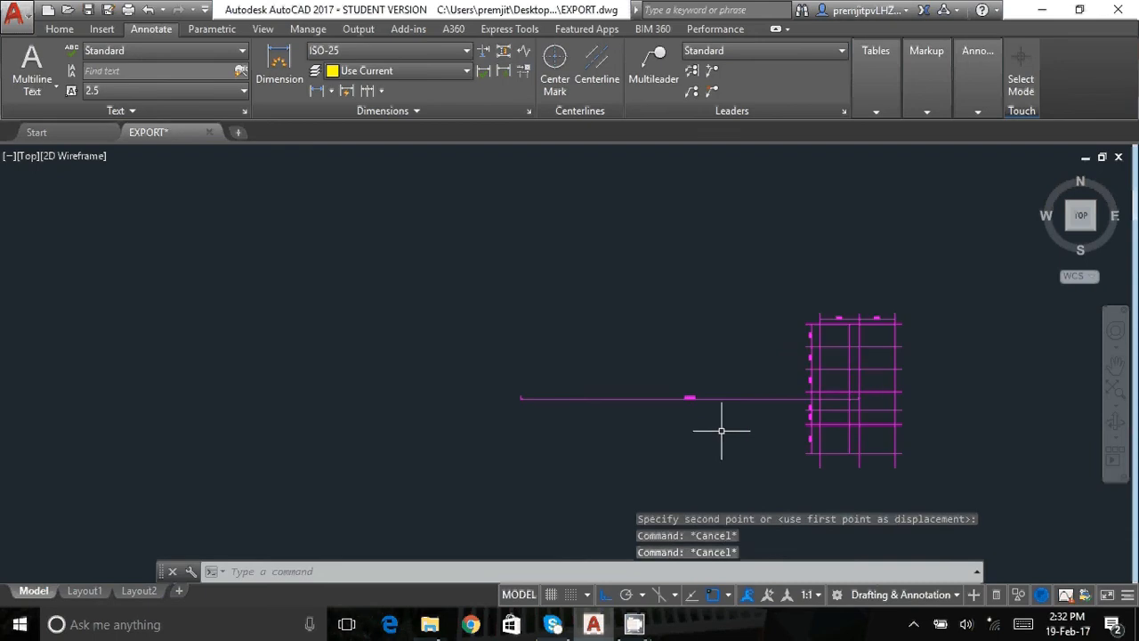
{"action": "type", "text": "E"}
{"action": "key", "text": "Return"}
{"action": "left_click", "coordinate": [723, 428]}
{"action": "left_click", "coordinate": [690, 387]}
{"action": "key", "text": "Return"}
{"action": "key", "text": "Escape"}
{"action": "key", "text": "Escape"}
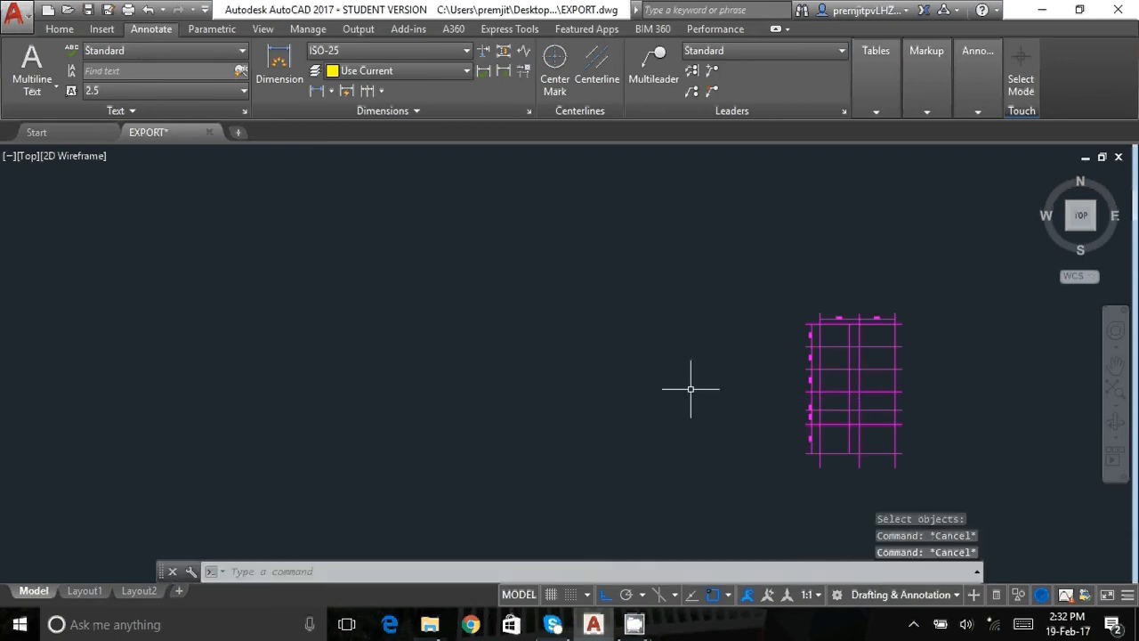
Turn all layers of the drawing back on in the layer manager and close it.
{"action": "type", "text": "LAYER"}
{"action": "key", "text": "Return"}
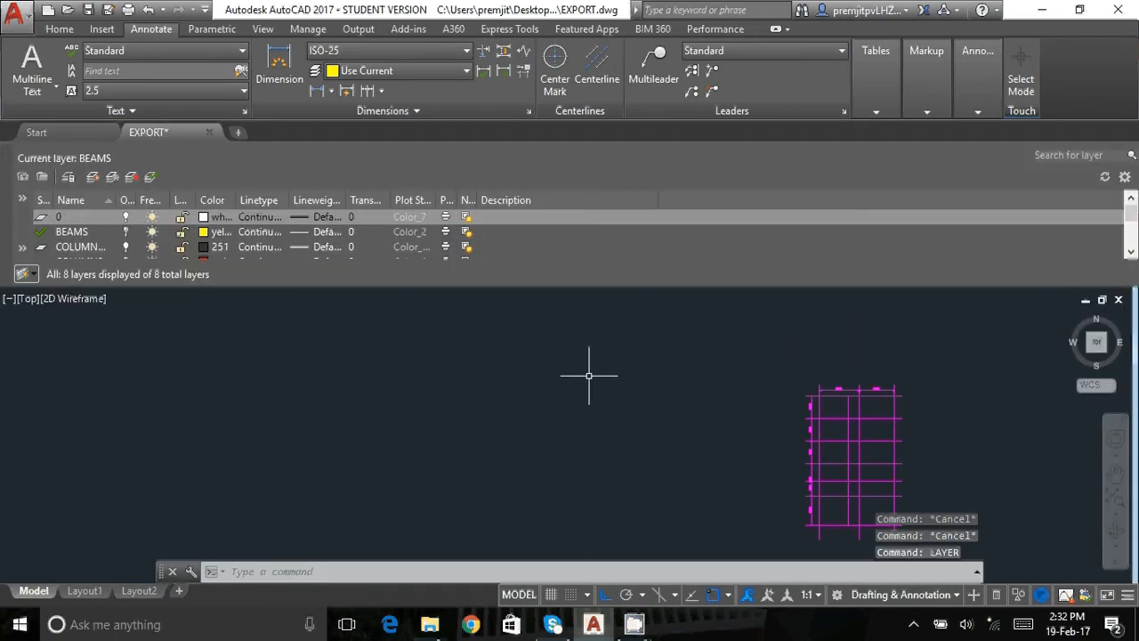
{"action": "left_click", "coordinate": [73, 232]}
{"action": "key", "text": "ctrl+a"}
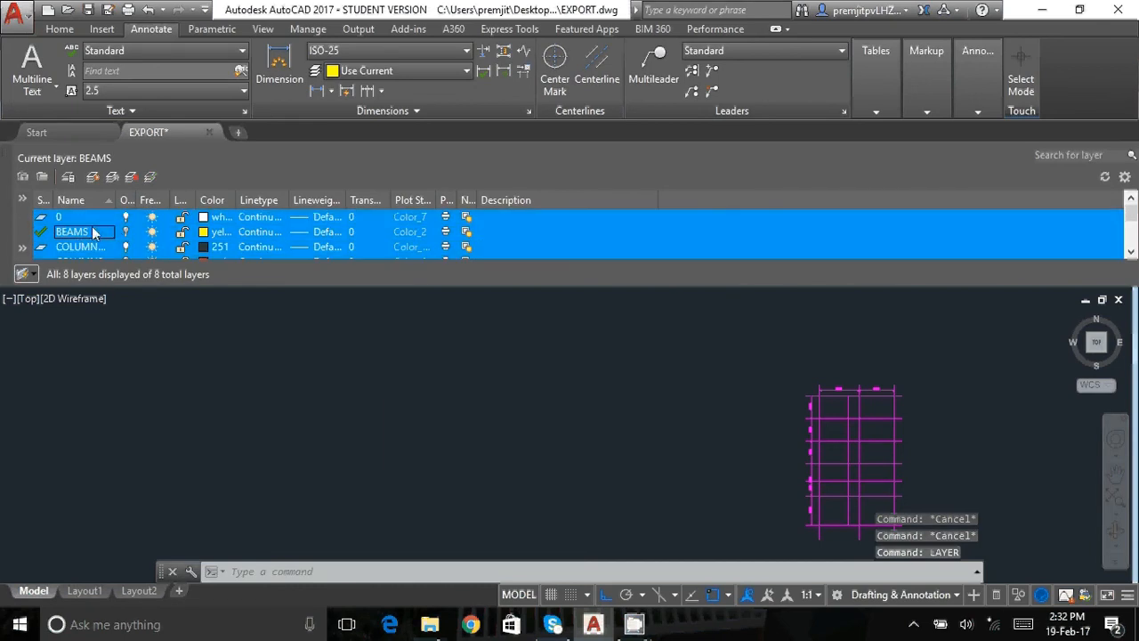
{"action": "left_click", "coordinate": [126, 231]}
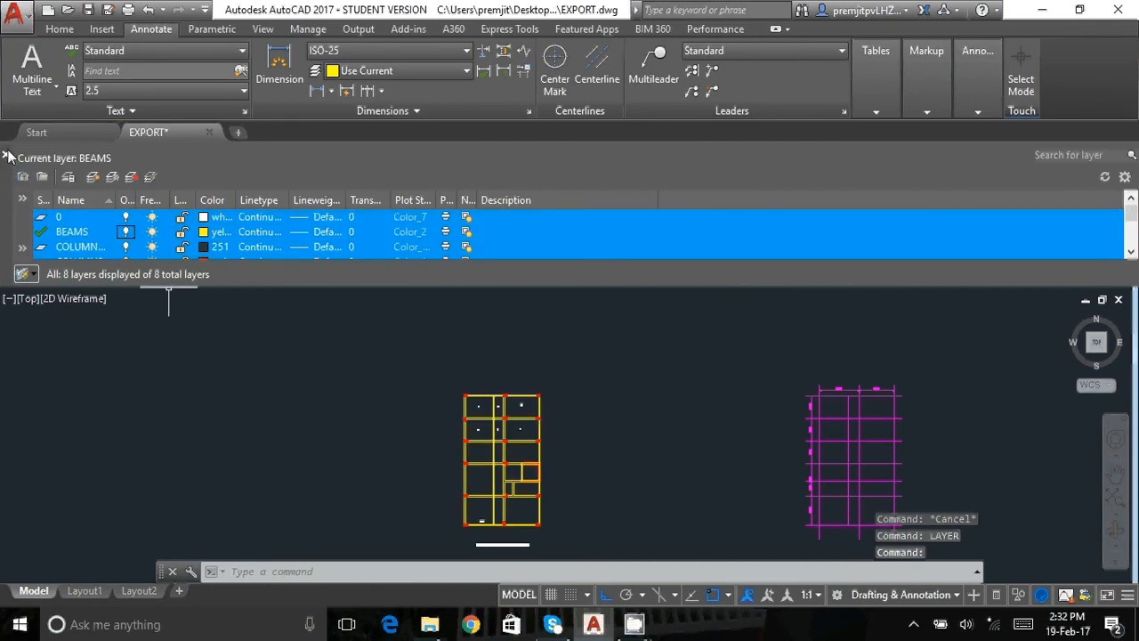
{"action": "left_click", "coordinate": [8, 156]}
Erase the beam and column plan together with its labels and title, keeping the separate magenta grid.
{"action": "type", "text": "e"}
{"action": "key", "text": "Return"}
{"action": "left_click", "coordinate": [385, 270]}
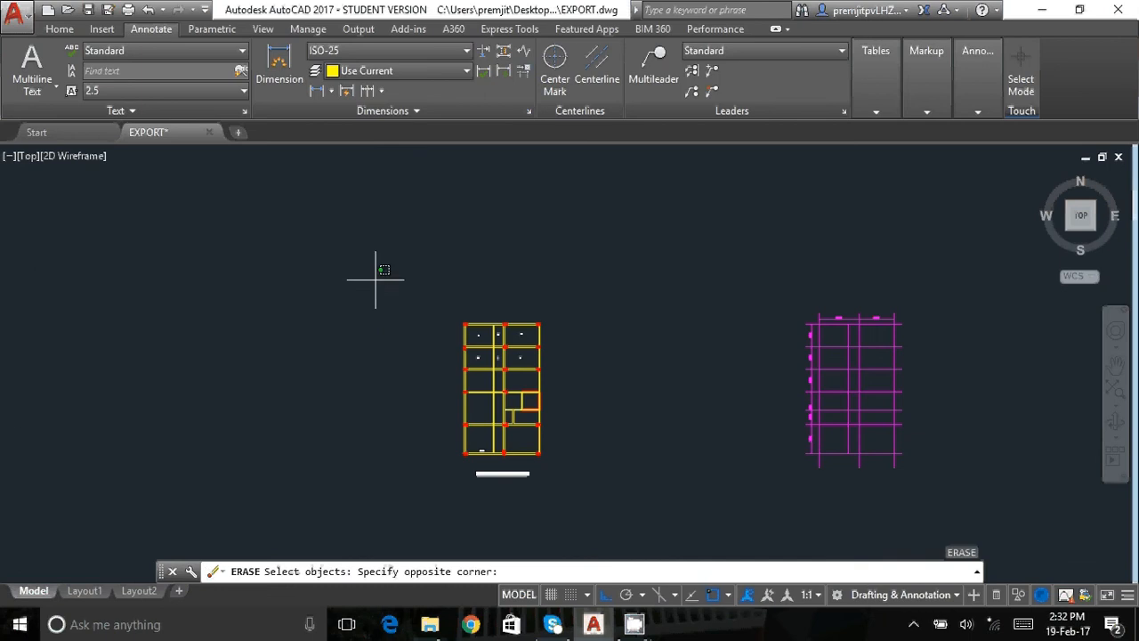
{"action": "left_click", "coordinate": [612, 533]}
{"action": "key", "text": "Return"}
Erase all the horizontal and vertical dimensions along the magenta grid, leaving only the grid lines.
{"action": "scroll", "coordinate": [433, 310], "scroll_direction": "down", "scroll_amount": 4}
{"action": "scroll", "coordinate": [588, 322], "scroll_direction": "up", "scroll_amount": 6}
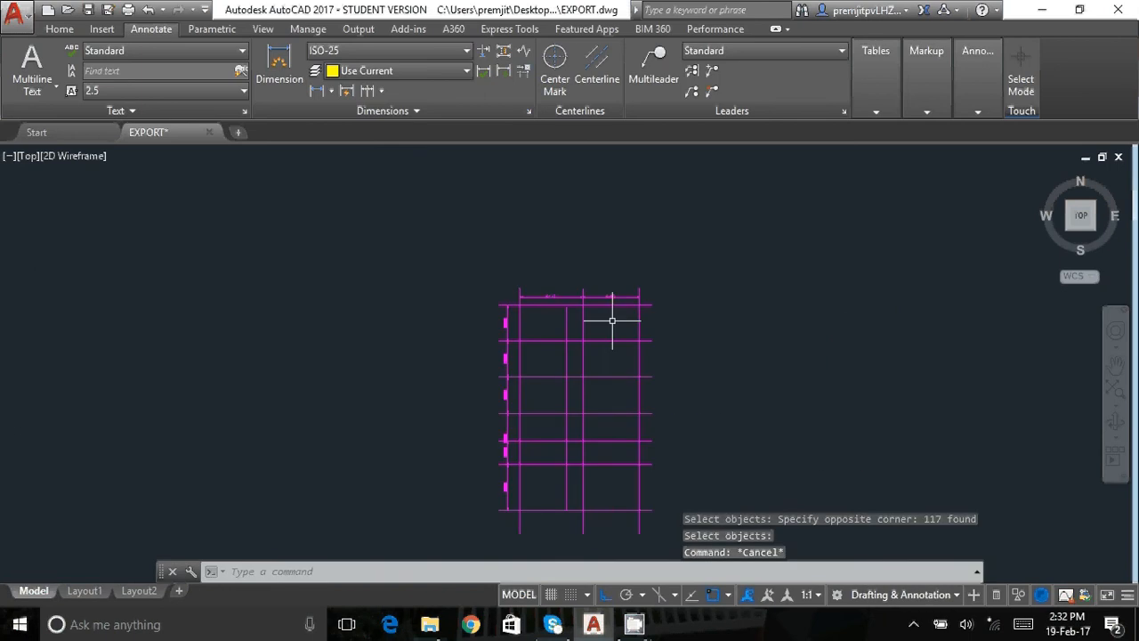
{"action": "type", "text": "e"}
{"action": "key", "text": "Return"}
{"action": "scroll", "coordinate": [572, 300], "scroll_direction": "up", "scroll_amount": 4}
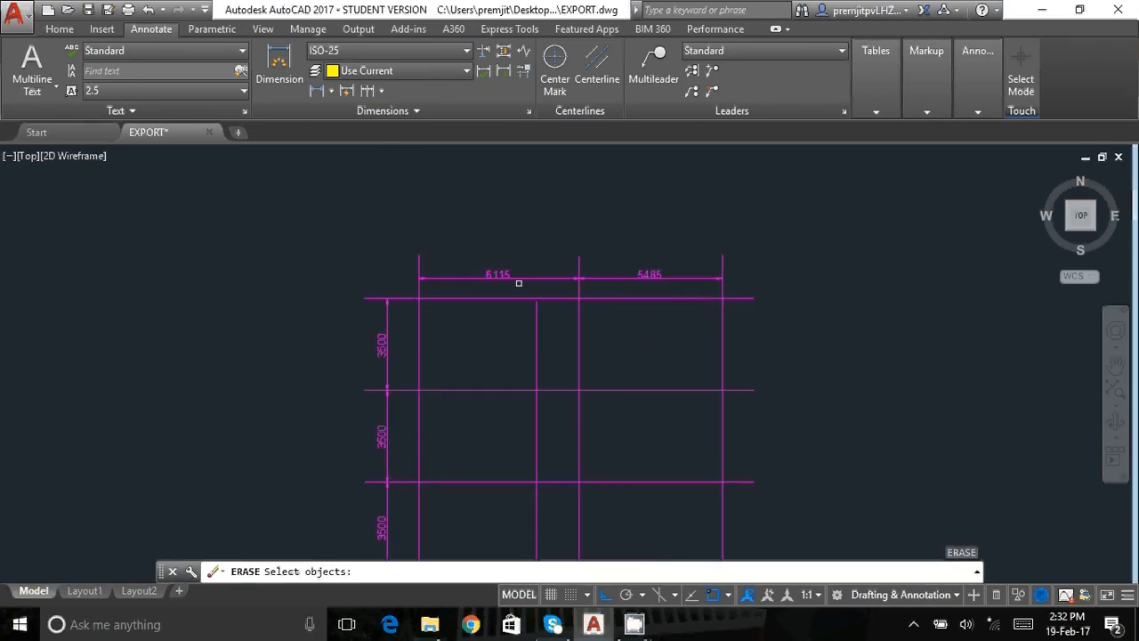
{"action": "left_click", "coordinate": [519, 283]}
{"action": "left_click", "coordinate": [651, 274]}
{"action": "left_click", "coordinate": [386, 349]}
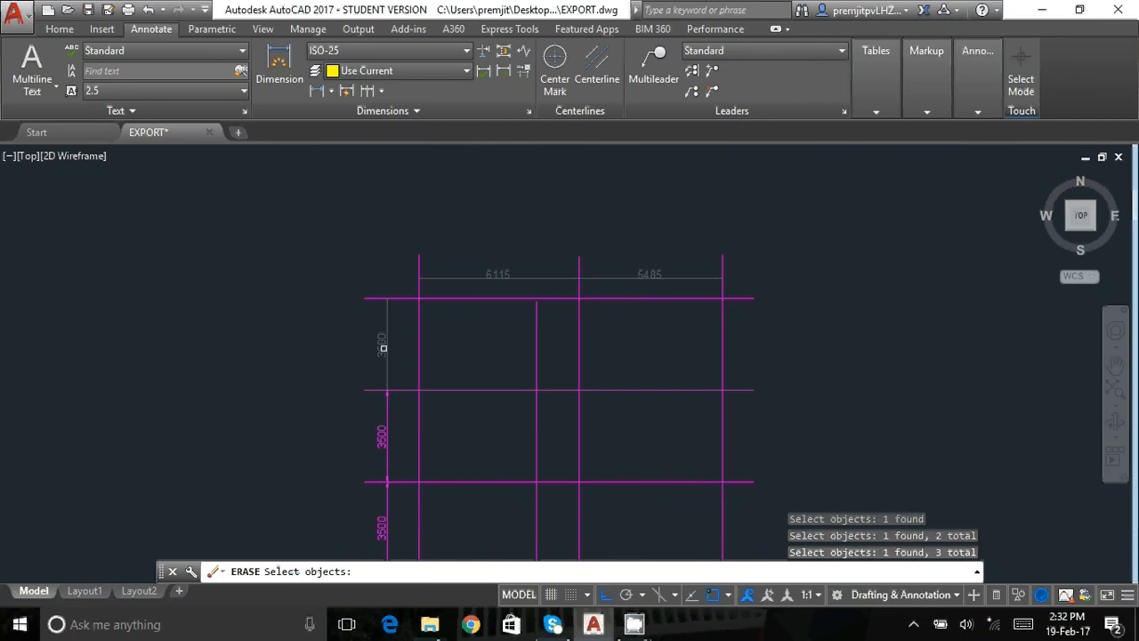
{"action": "left_click", "coordinate": [393, 413]}
{"action": "left_click", "coordinate": [351, 355]}
{"action": "scroll", "coordinate": [387, 348], "scroll_direction": "down", "scroll_amount": 4}
{"action": "left_click", "coordinate": [386, 373]}
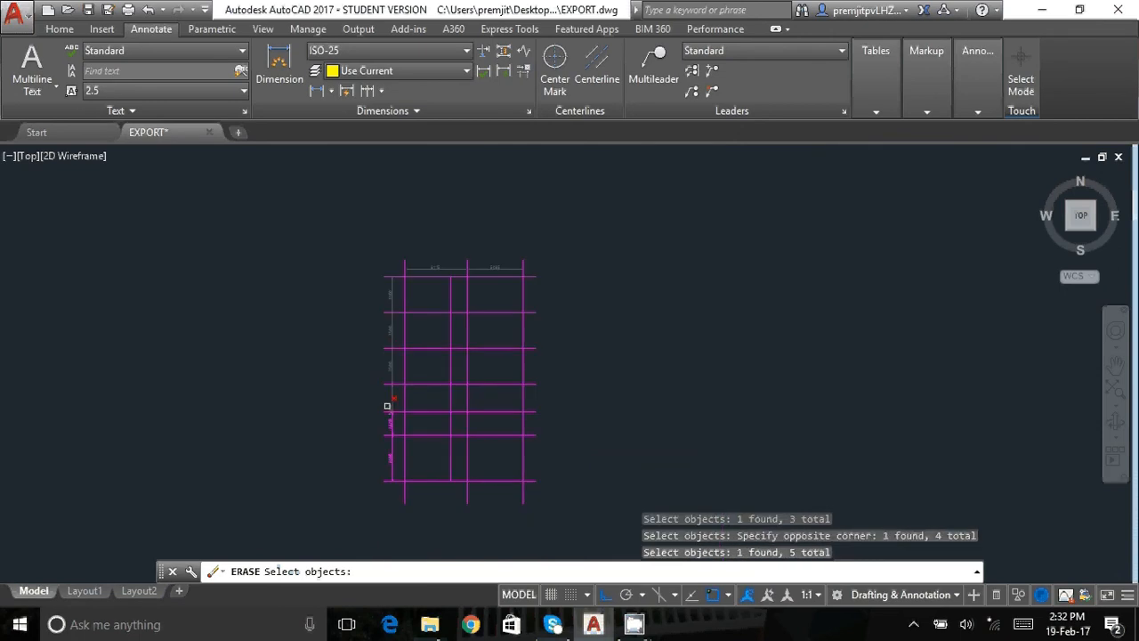
{"action": "left_click", "coordinate": [387, 406]}
{"action": "left_click", "coordinate": [387, 449]}
{"action": "key", "text": "Return"}
{"action": "key", "text": "Escape"}
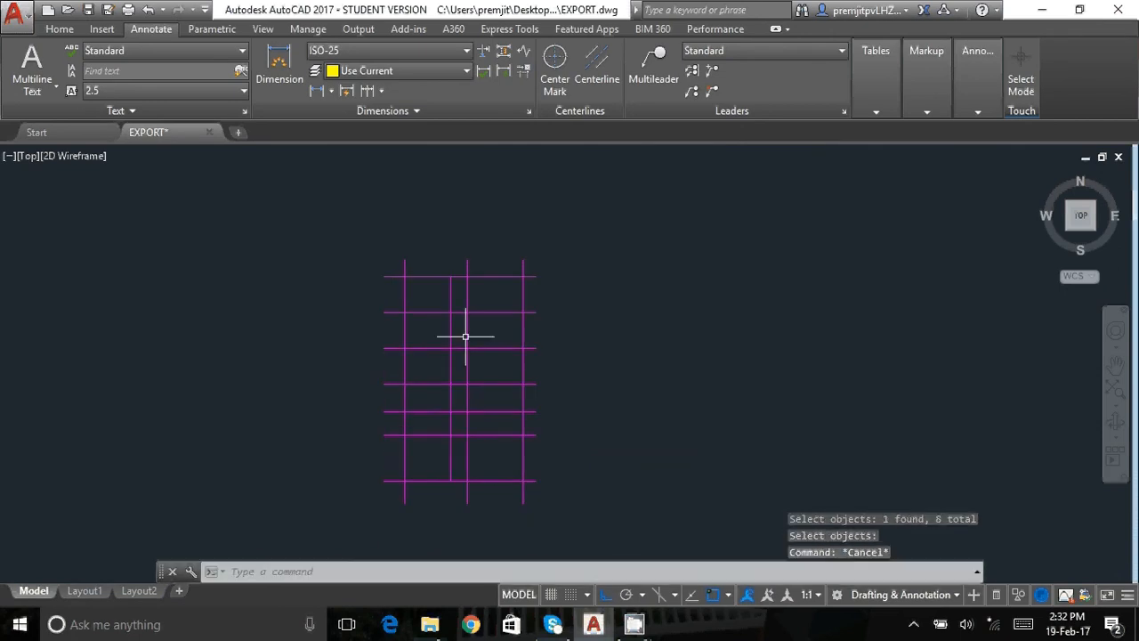
{"action": "scroll", "coordinate": [467, 267], "scroll_direction": "up", "scroll_amount": 8}
{"action": "key", "text": "Escape"}
{"action": "key", "text": "Escape"}
{"action": "type", "text": "EX"}
{"action": "key", "text": "Return"}
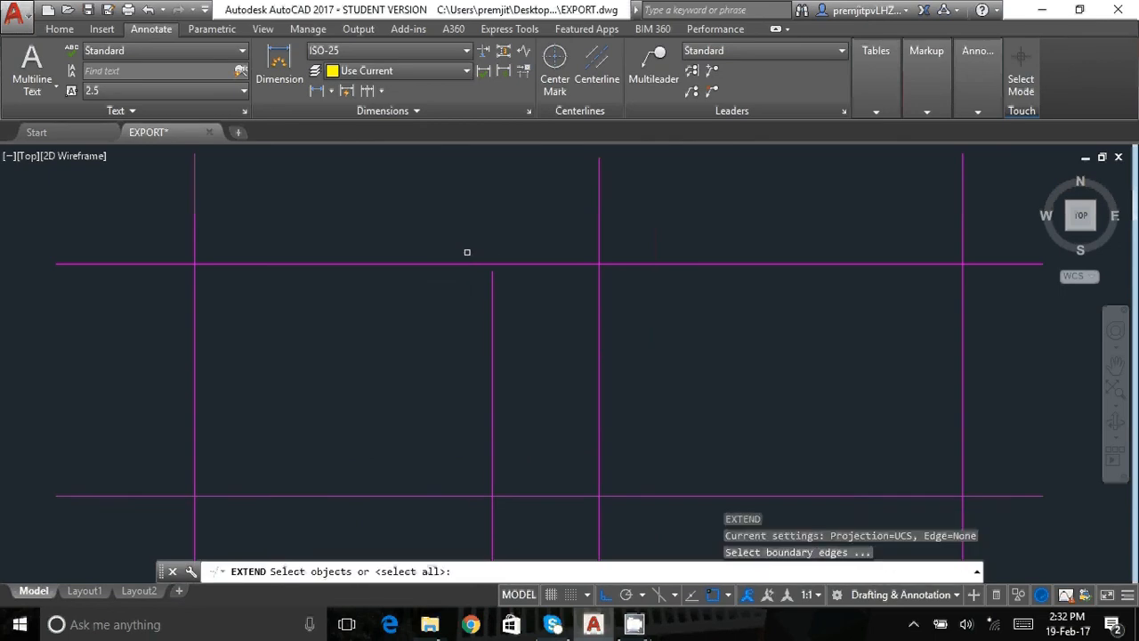
{"action": "left_click", "coordinate": [492, 264]}
{"action": "left_click", "coordinate": [491, 283]}
{"action": "left_click", "coordinate": [495, 285]}
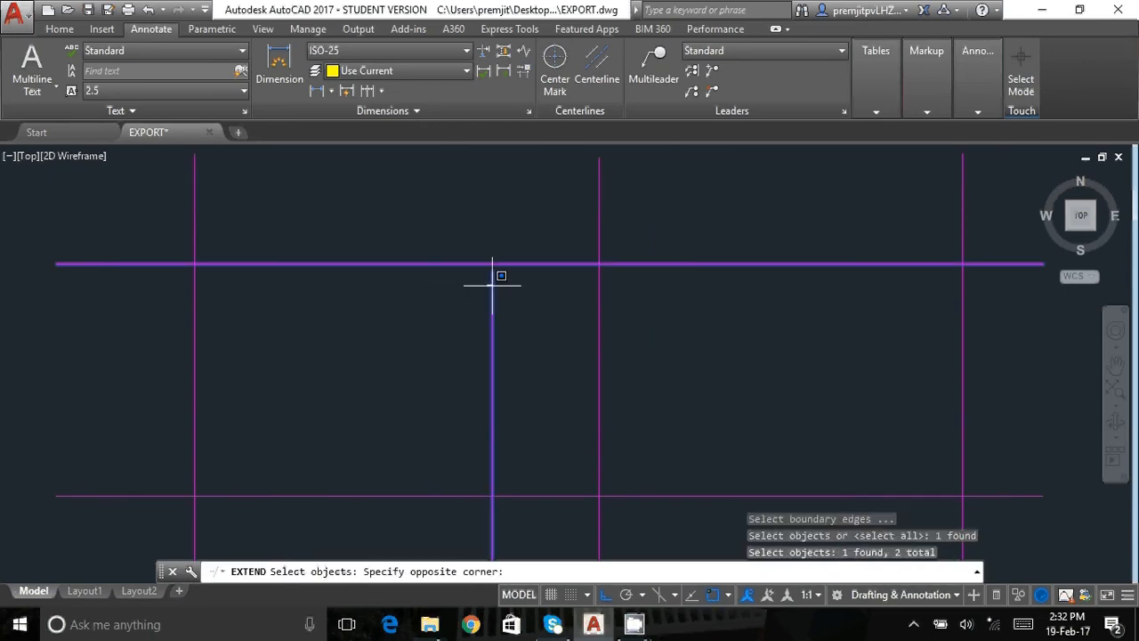
{"action": "left_click", "coordinate": [495, 287]}
{"action": "left_click", "coordinate": [491, 283]}
{"action": "key", "text": "Escape"}
{"action": "key", "text": "Escape"}
Stretch both ends of the short vertical grid line to meet the uppermost and lowermost horizontal grid lines.
{"action": "left_click", "coordinate": [491, 285]}
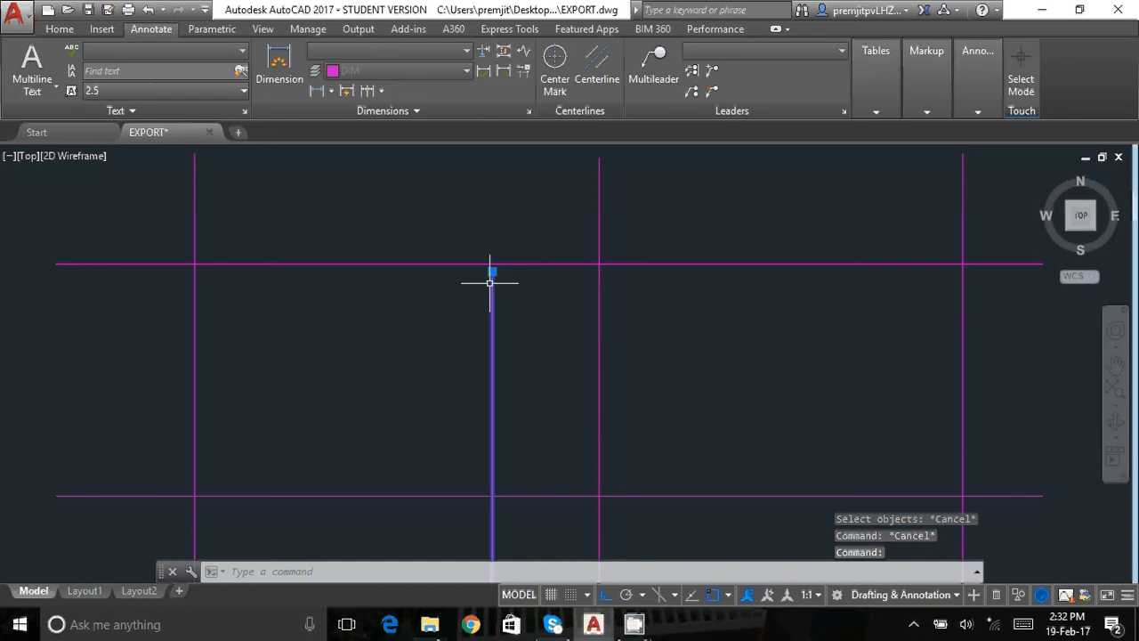
{"action": "left_click", "coordinate": [492, 270]}
{"action": "key", "text": "Escape"}
{"action": "scroll", "coordinate": [491, 224], "scroll_direction": "down", "scroll_amount": 5}
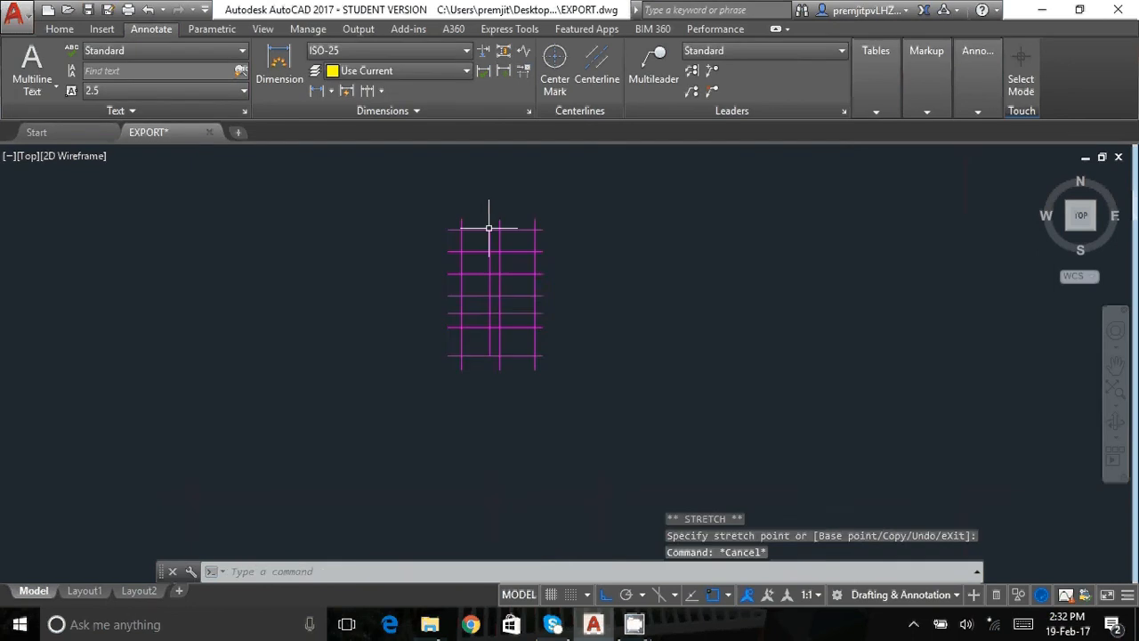
{"action": "scroll", "coordinate": [448, 449], "scroll_direction": "up", "scroll_amount": 3}
{"action": "left_click", "coordinate": [454, 491]}
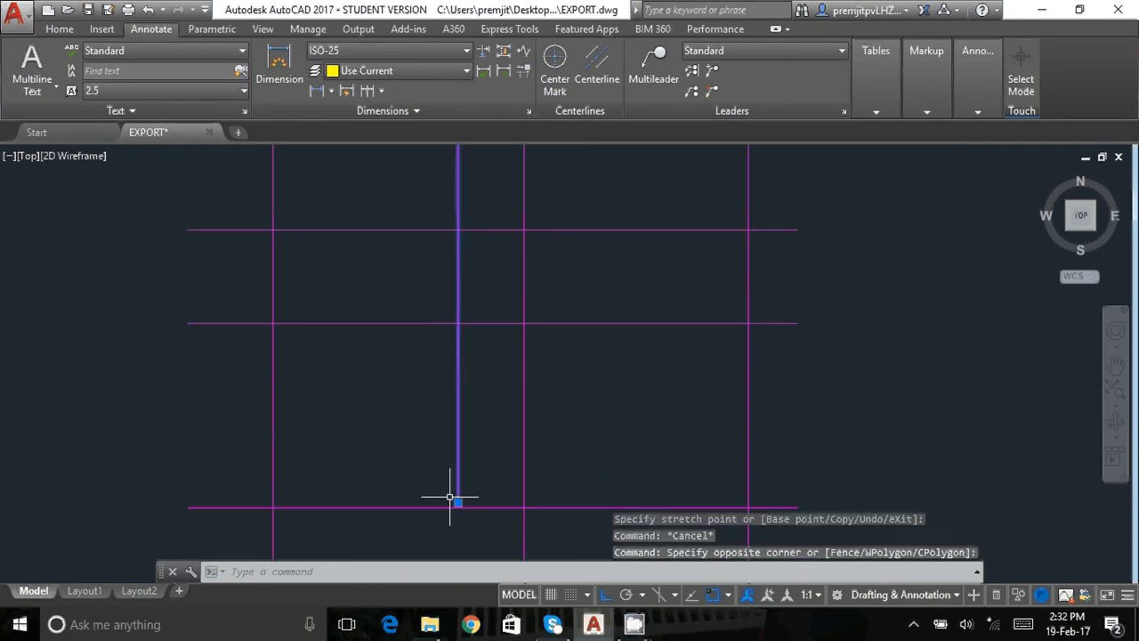
{"action": "scroll", "coordinate": [453, 504], "scroll_direction": "up", "scroll_amount": 5}
{"action": "left_click", "coordinate": [478, 450]}
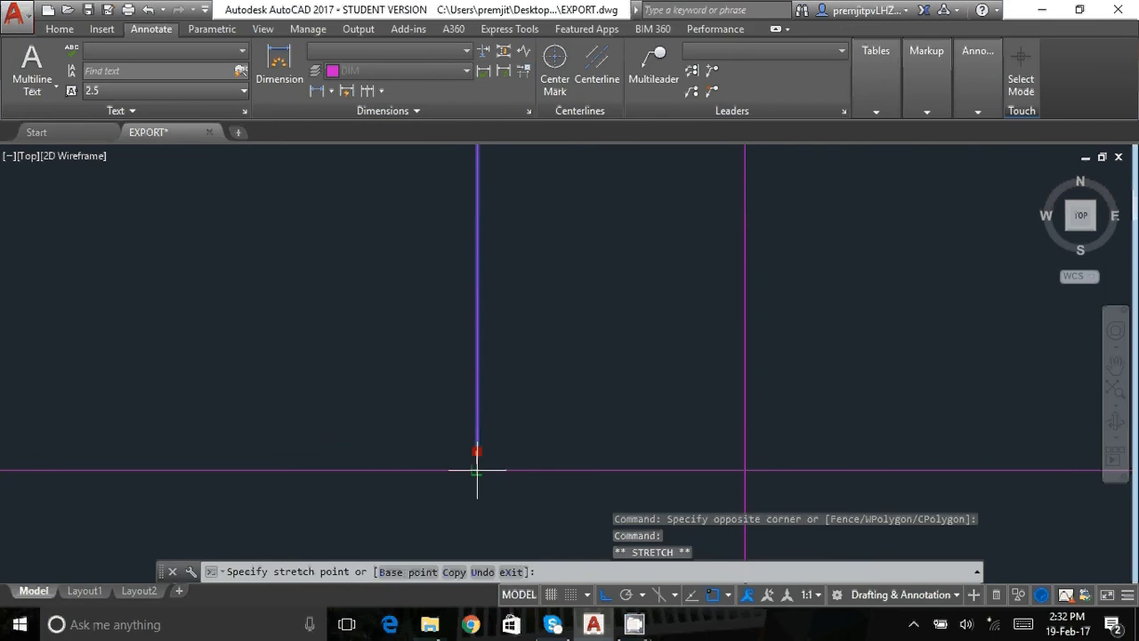
{"action": "key", "text": "Escape"}
{"action": "scroll", "coordinate": [529, 385], "scroll_direction": "down", "scroll_amount": 5}
{"action": "scroll", "coordinate": [529, 385], "scroll_direction": "down", "scroll_amount": 5}
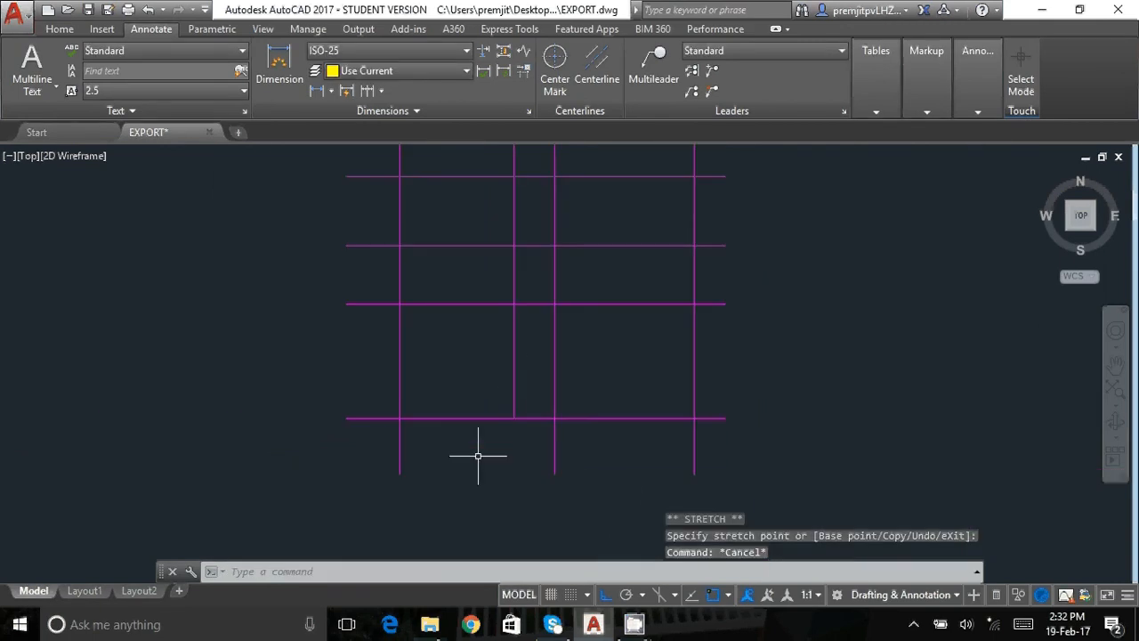
{"action": "scroll", "coordinate": [478, 456], "scroll_direction": "down", "scroll_amount": 3}
{"action": "scroll", "coordinate": [449, 252], "scroll_direction": "up", "scroll_amount": 4}
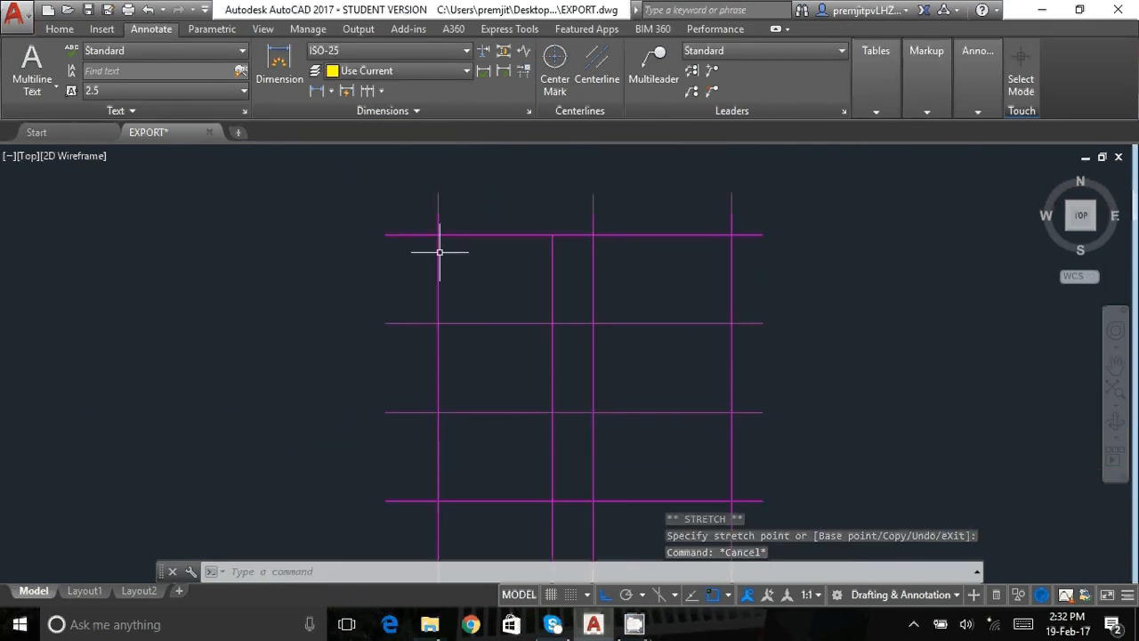
{"action": "left_click", "coordinate": [440, 249]}
{"action": "key", "text": "Escape"}
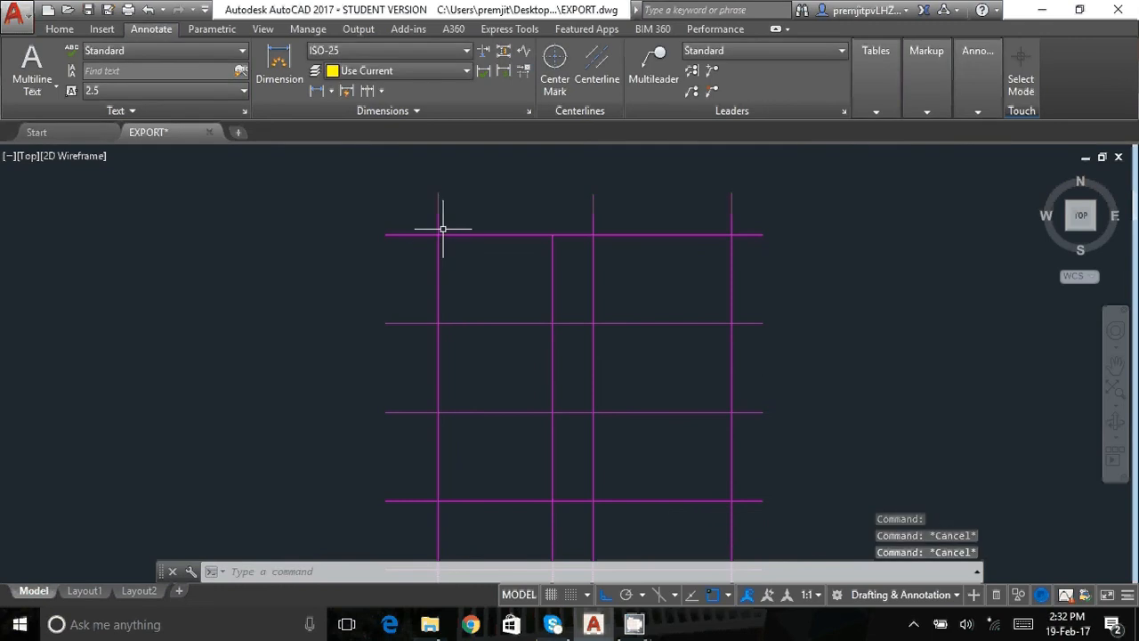
{"action": "scroll", "coordinate": [456, 216], "scroll_direction": "down", "scroll_amount": 2}
{"action": "scroll", "coordinate": [586, 198], "scroll_direction": "down", "scroll_amount": 2}
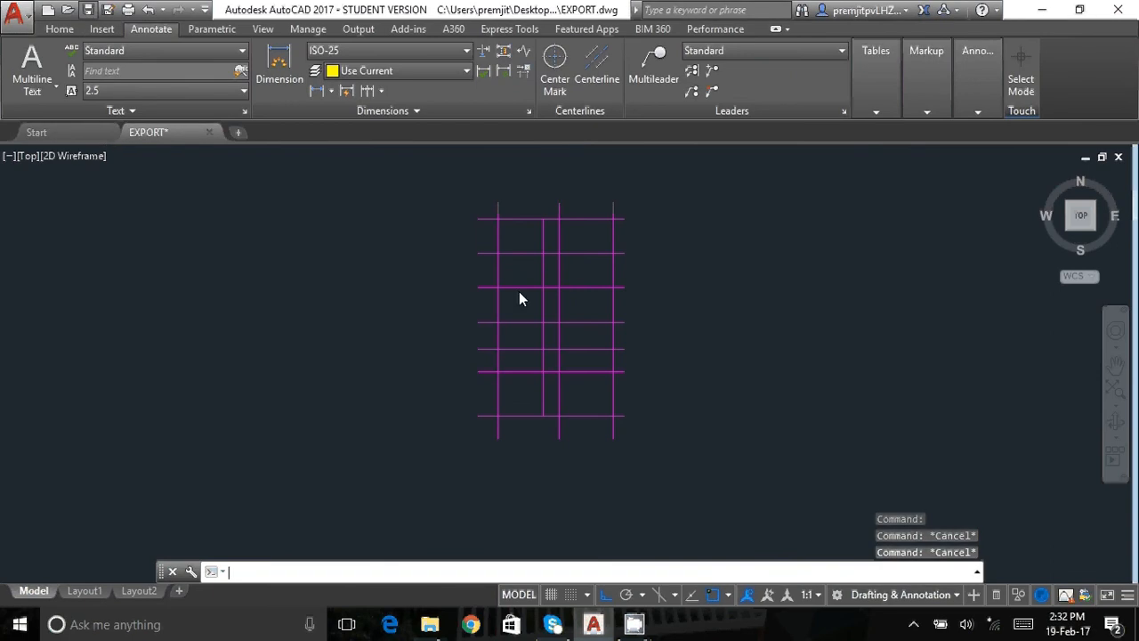
Save the cleaned grid drawing under its existing file name.
{"action": "key", "text": "ctrl+s"}
{"action": "scroll", "coordinate": [425, 416], "scroll_direction": "down", "scroll_amount": 3}
{"action": "left_click", "coordinate": [328, 375]}
{"action": "left_click", "coordinate": [372, 338]}
{"action": "scroll", "coordinate": [516, 307], "scroll_direction": "down", "scroll_amount": 3}
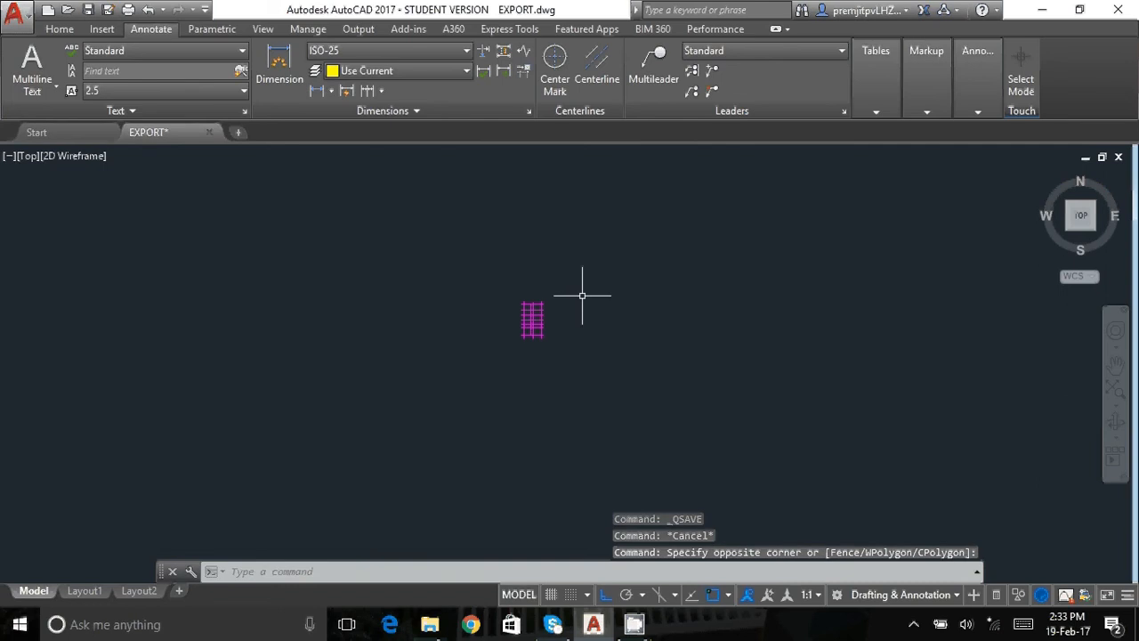
{"action": "scroll", "coordinate": [542, 303], "scroll_direction": "up", "scroll_amount": 4}
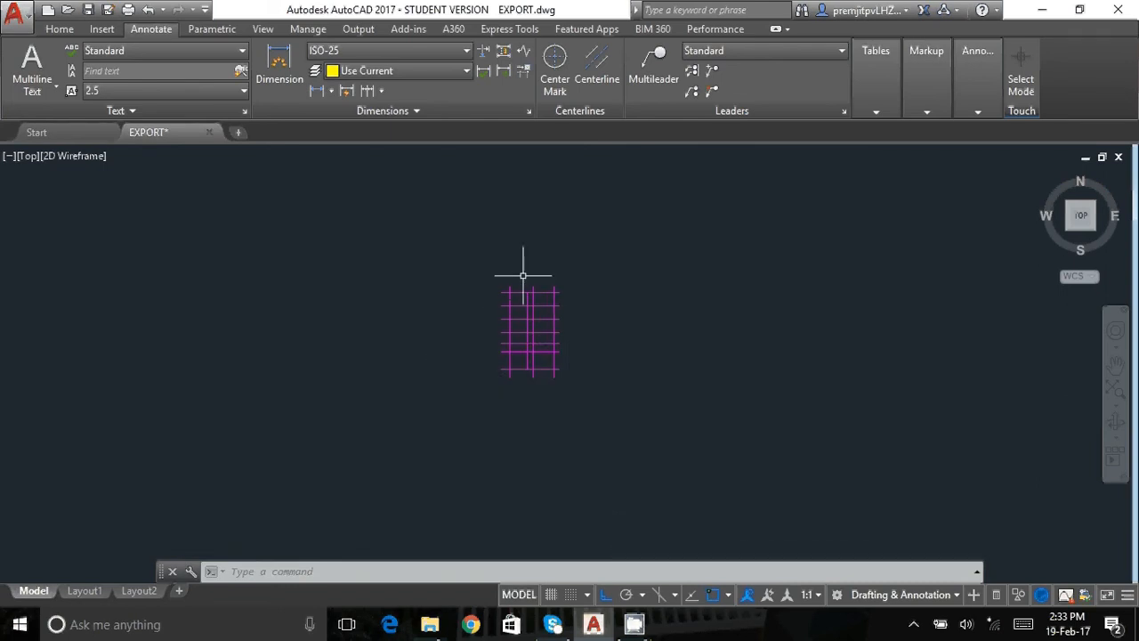
{"action": "scroll", "coordinate": [530, 295], "scroll_direction": "up", "scroll_amount": 2}
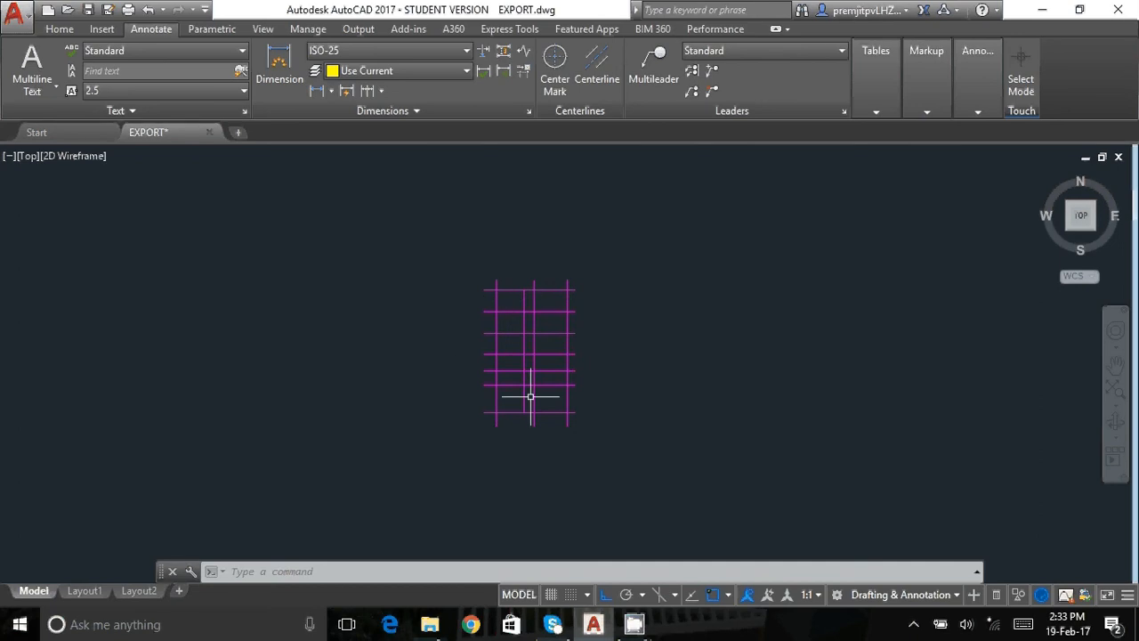
Turn on the UCS icon display with UCSICON and the ON option.
{"action": "key", "text": "Escape"}
{"action": "key", "text": "Escape"}
{"action": "key", "text": "Escape"}
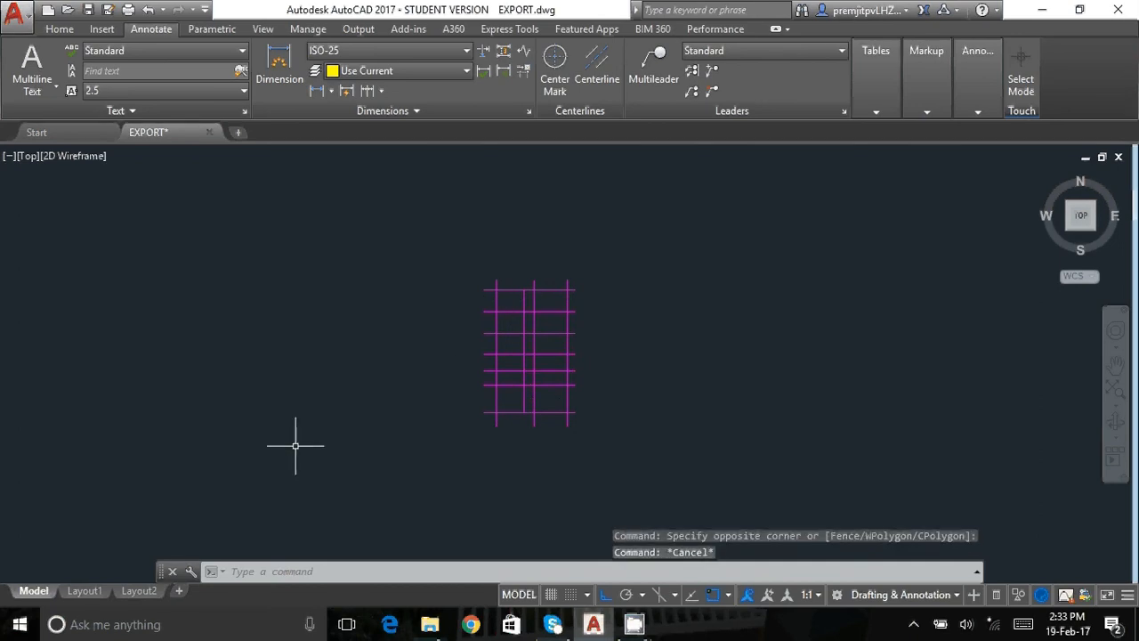
{"action": "type", "text": "ucsicon"}
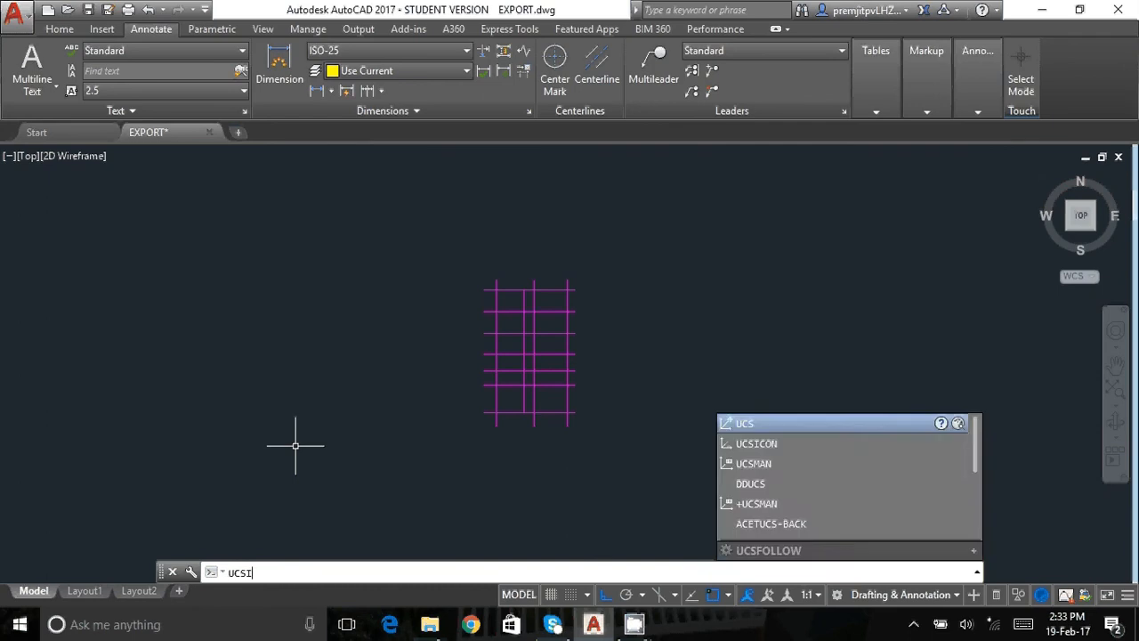
{"action": "key", "text": "Return"}
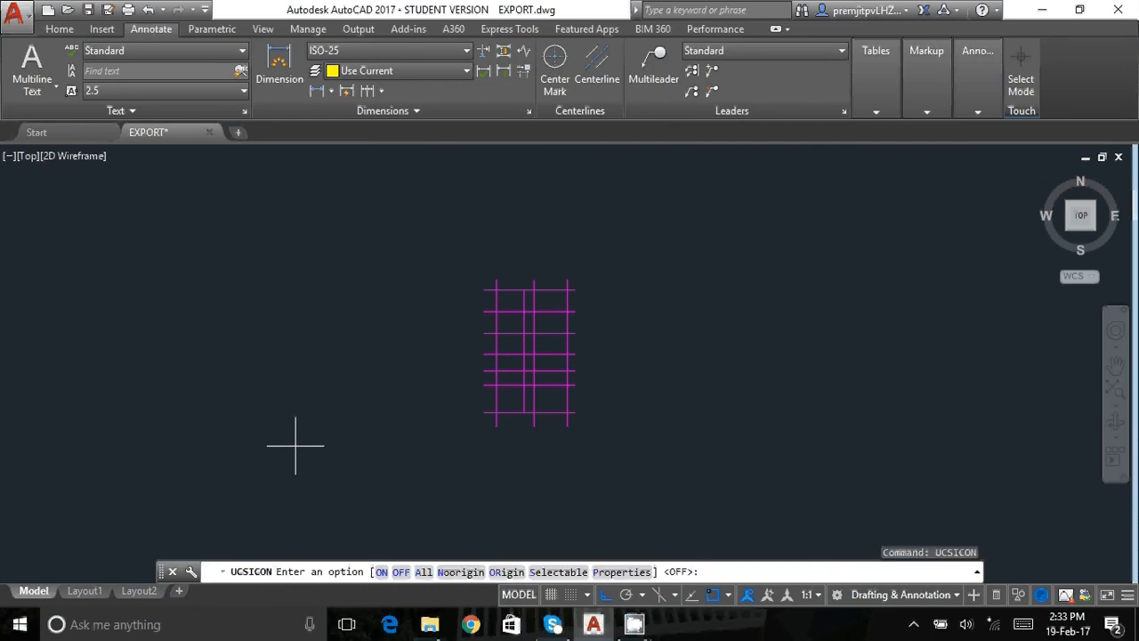
{"action": "type", "text": "o"}
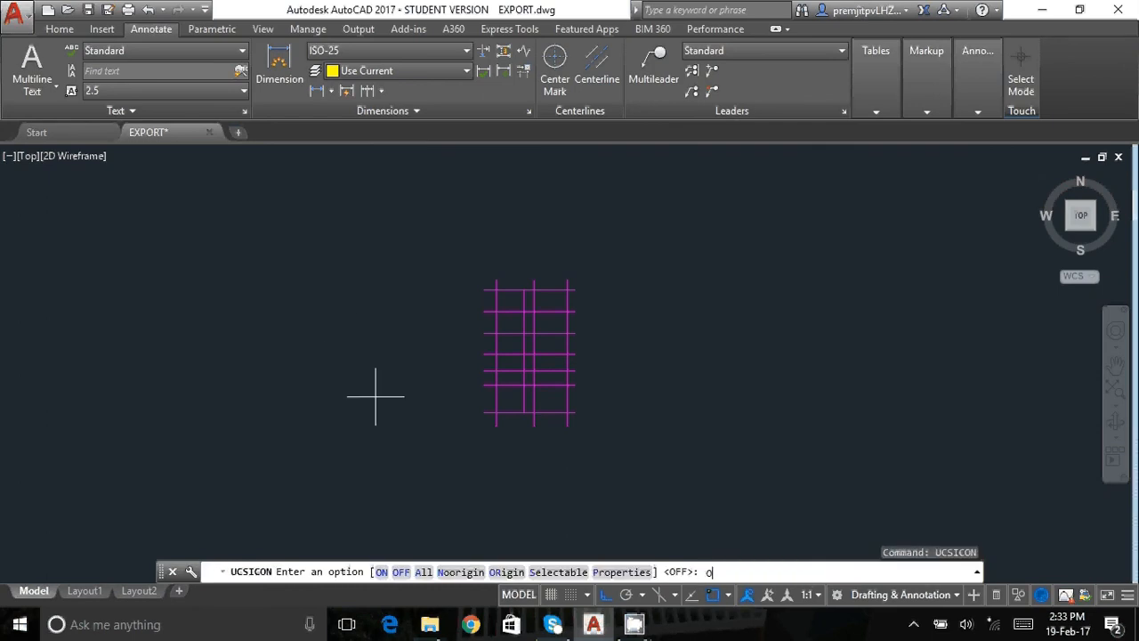
{"action": "type", "text": "n"}
{"action": "key", "text": "Return"}
{"action": "key", "text": "Escape"}
{"action": "key", "text": "Escape"}
Move the whole grid horizontally left towards the UCS icon, using the left vertical grid line's lower end as base point.
{"action": "type", "text": "mov"}
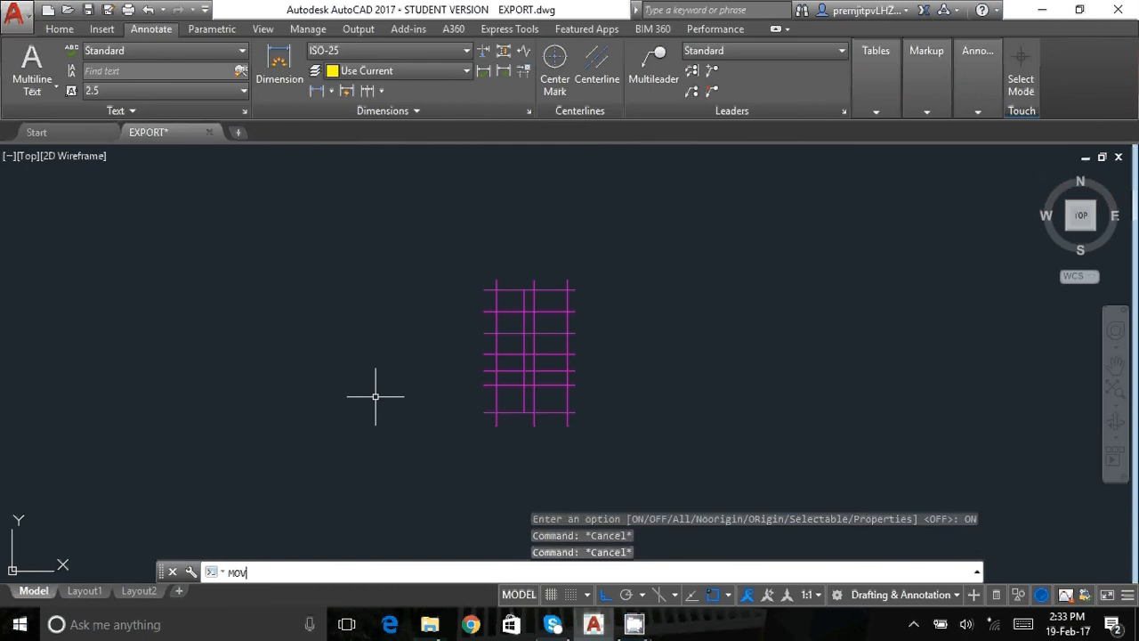
{"action": "type", "text": "e"}
{"action": "key", "text": "Return"}
{"action": "left_click", "coordinate": [421, 230]}
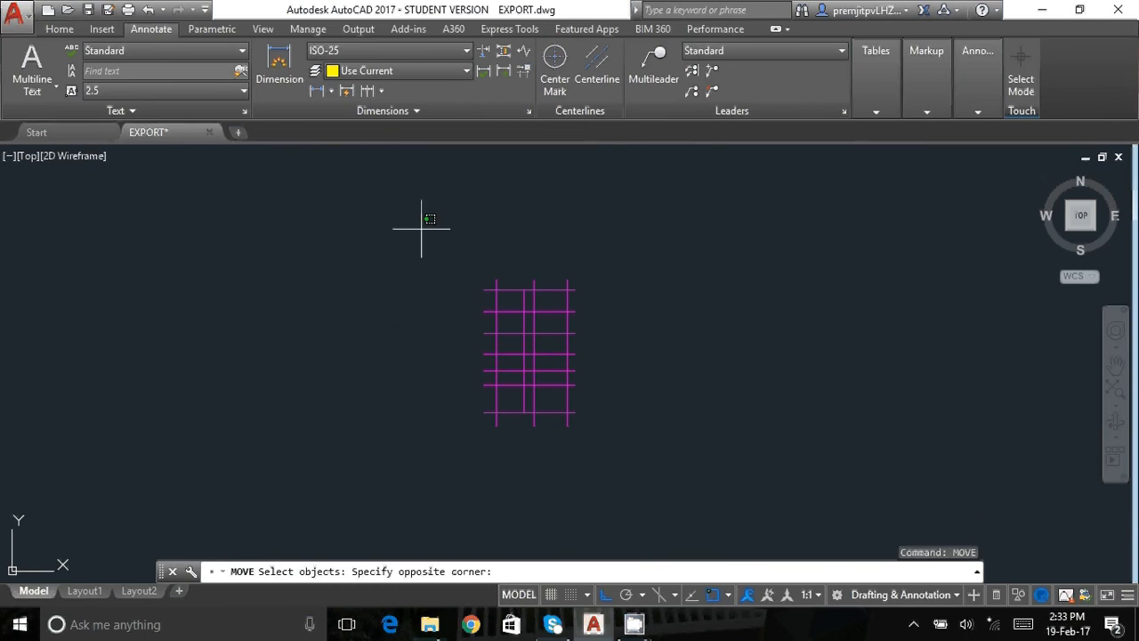
{"action": "left_click", "coordinate": [614, 454]}
{"action": "key", "text": "Return"}
{"action": "left_click", "coordinate": [497, 427]}
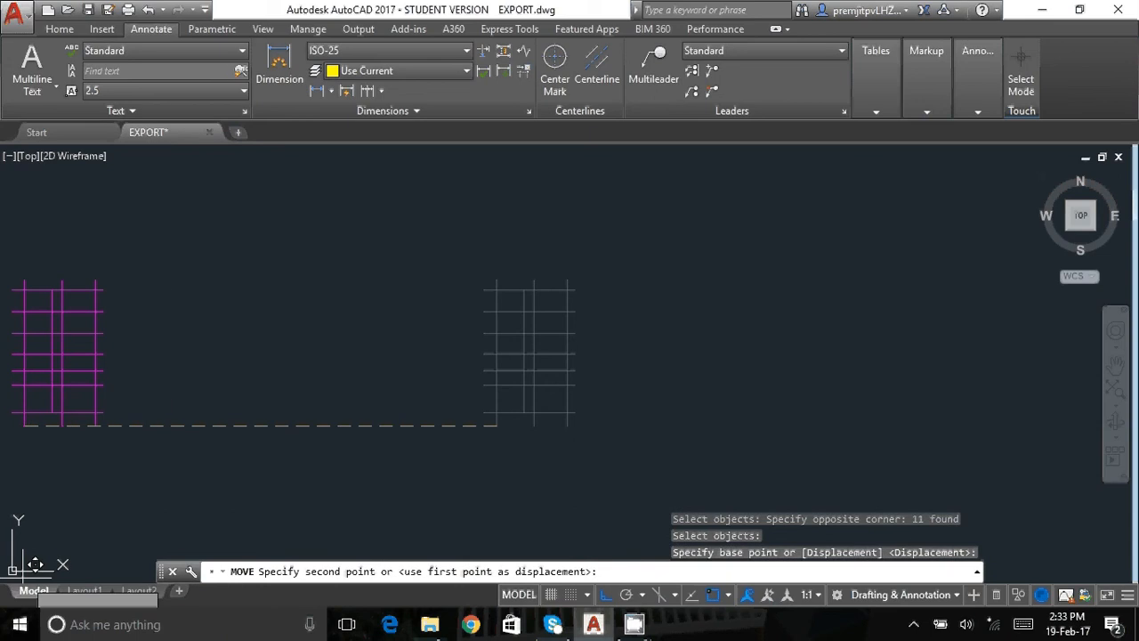
{"action": "left_click", "coordinate": [25, 426]}
{"action": "key", "text": "Escape"}
Repeat the move to shift all grid lines further left towards the drawing origin, based on the grid's lower-left corner.
{"action": "scroll", "coordinate": [508, 299], "scroll_direction": "down", "scroll_amount": 4}
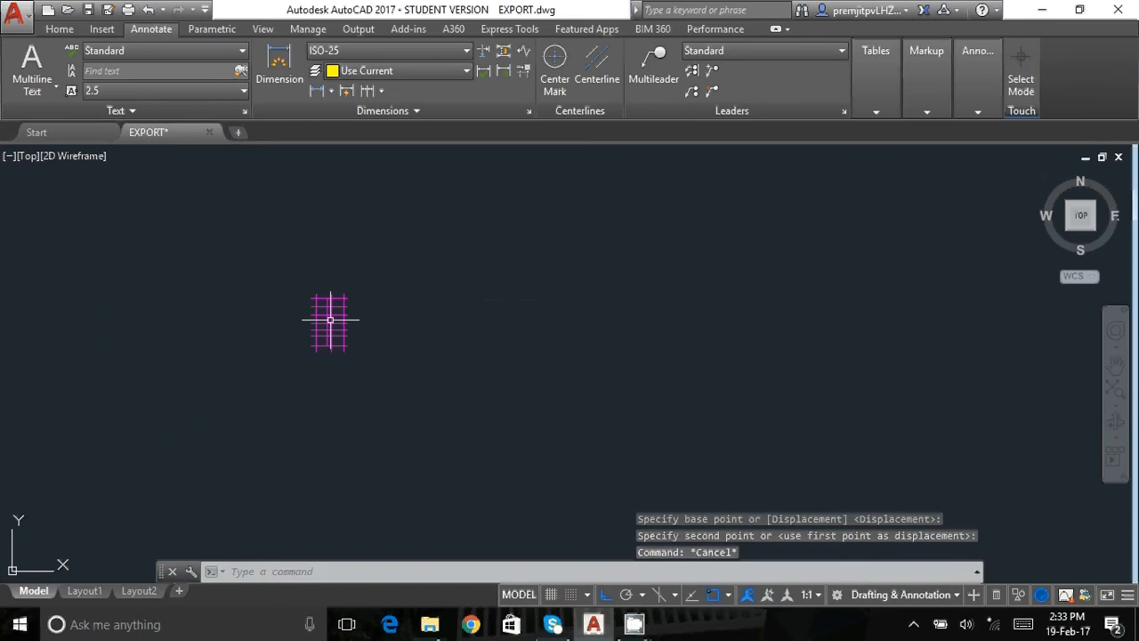
{"action": "right_click", "coordinate": [279, 278]}
{"action": "left_click", "coordinate": [303, 285]}
{"action": "left_click", "coordinate": [294, 283]}
{"action": "left_click", "coordinate": [384, 382]}
{"action": "key", "text": "Return"}
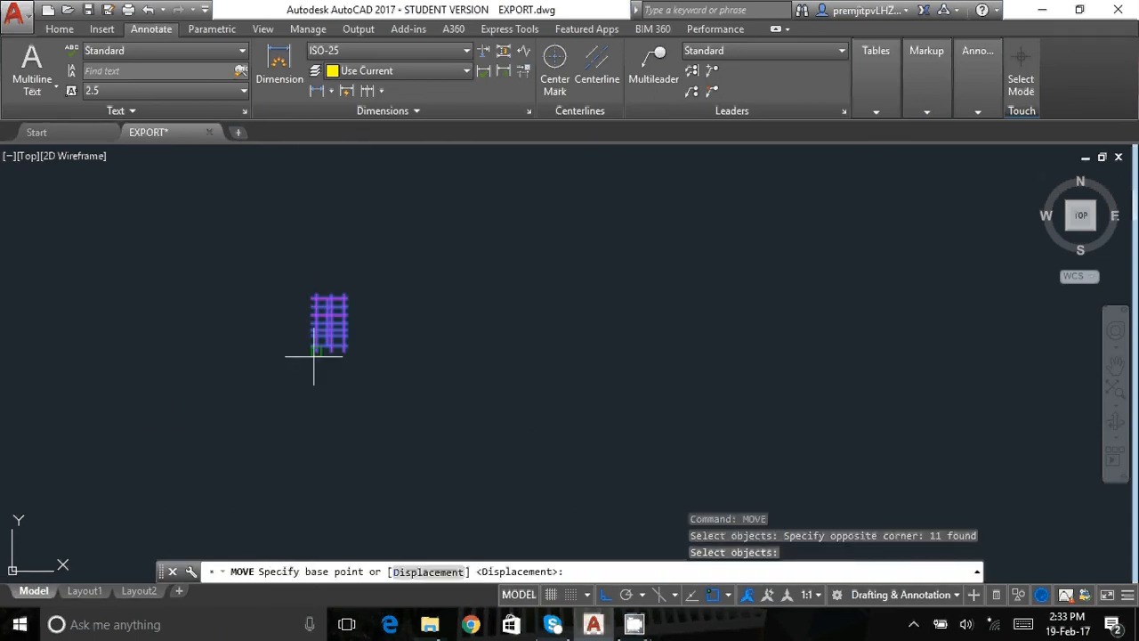
{"action": "left_click", "coordinate": [314, 353]}
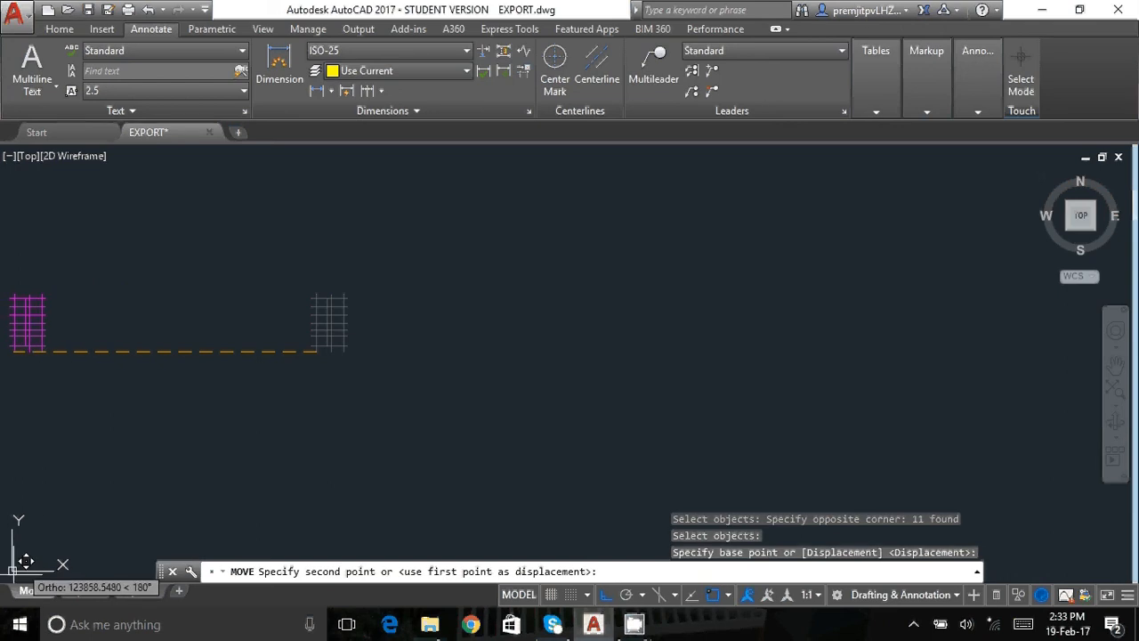
{"action": "left_click", "coordinate": [60, 545]}
Move the whole grid left once more so that its left vertical line aligns with the Y axis at the UCS origin.
{"action": "scroll", "coordinate": [338, 224], "scroll_direction": "down", "scroll_amount": 2}
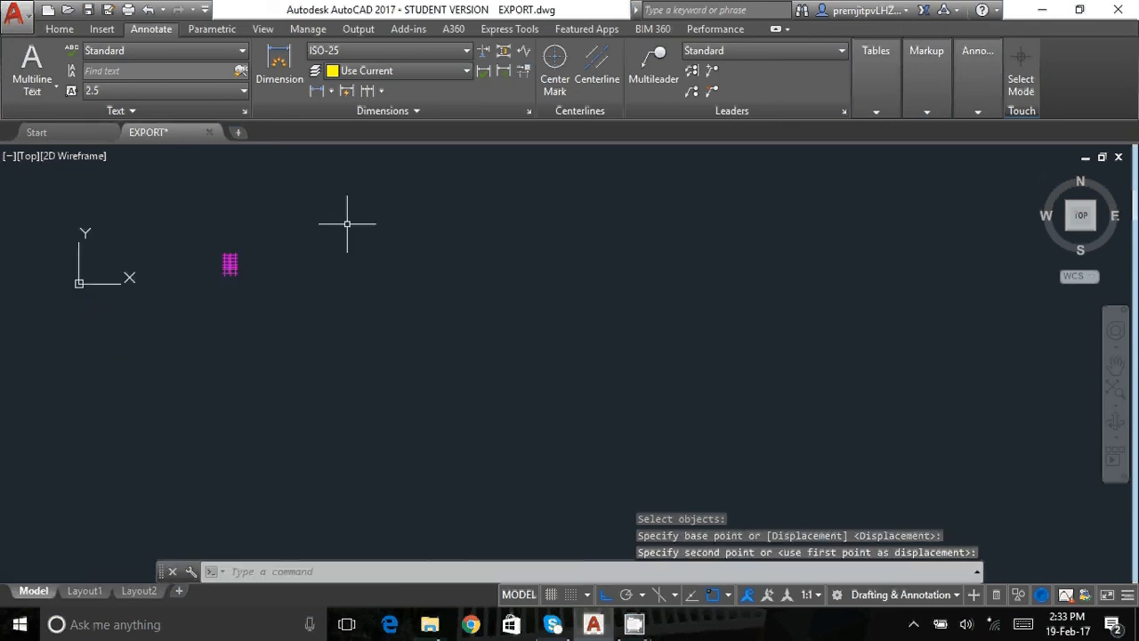
{"action": "right_click", "coordinate": [179, 235]}
{"action": "left_click", "coordinate": [204, 246]}
{"action": "left_click", "coordinate": [205, 221]}
{"action": "left_click", "coordinate": [275, 303]}
{"action": "key", "text": "Return"}
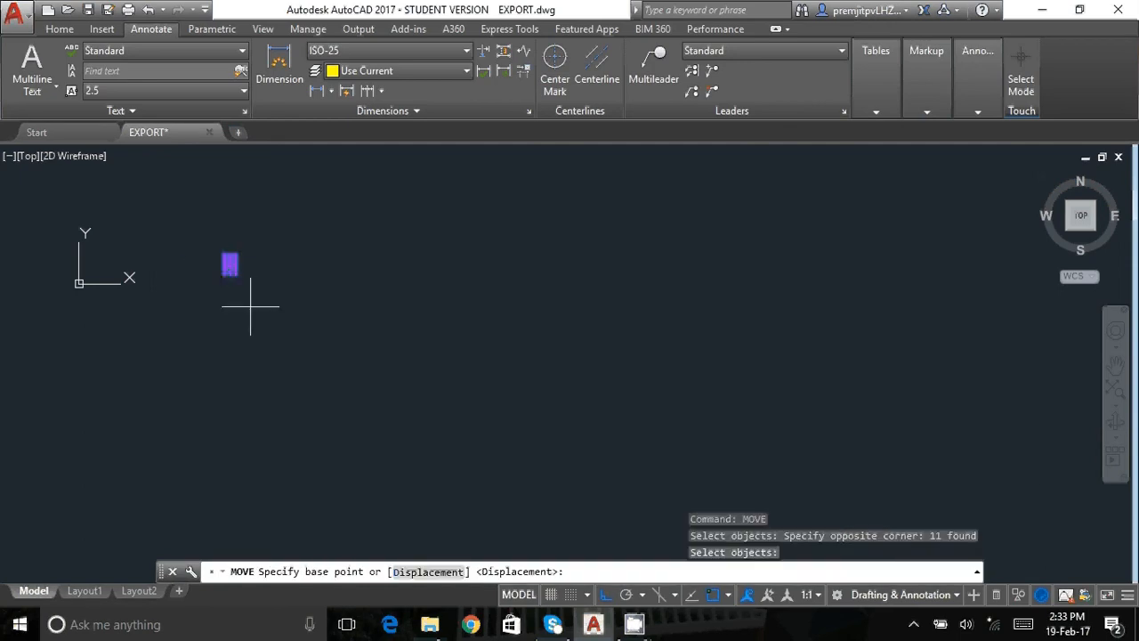
{"action": "left_click", "coordinate": [230, 264]}
{"action": "key", "text": "Escape"}
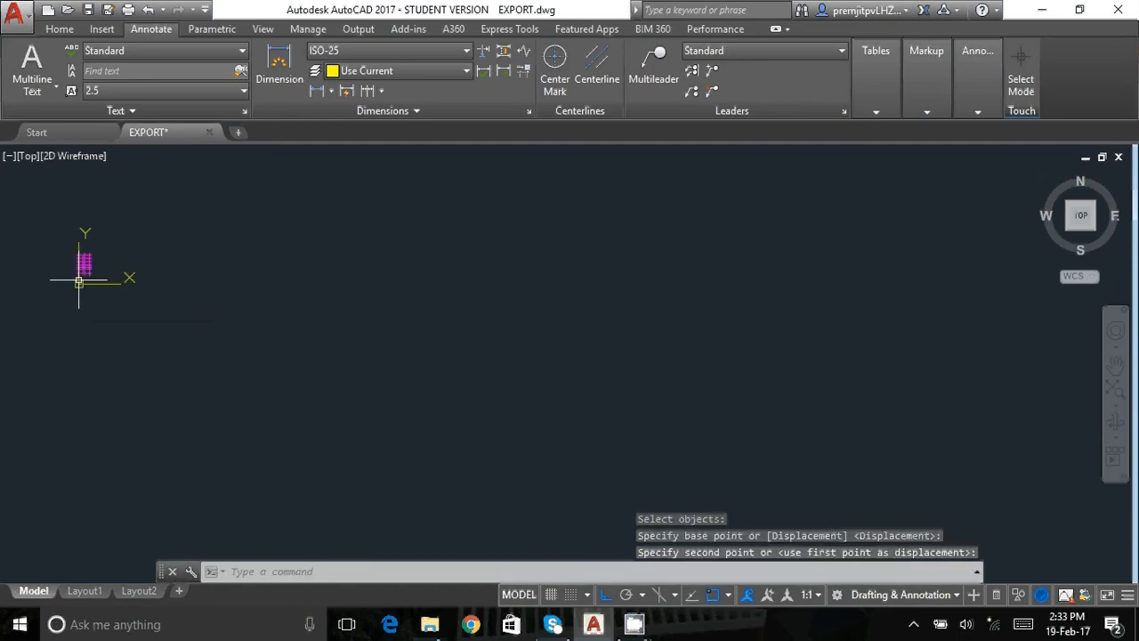
Move the whole grid vertically down to the UCS origin, using the left vertical line's lower end as base point, and save the drawing.
{"action": "scroll", "coordinate": [94, 222], "scroll_direction": "up", "scroll_amount": 2}
{"action": "right_click", "coordinate": [113, 236]}
{"action": "left_click", "coordinate": [113, 236]}
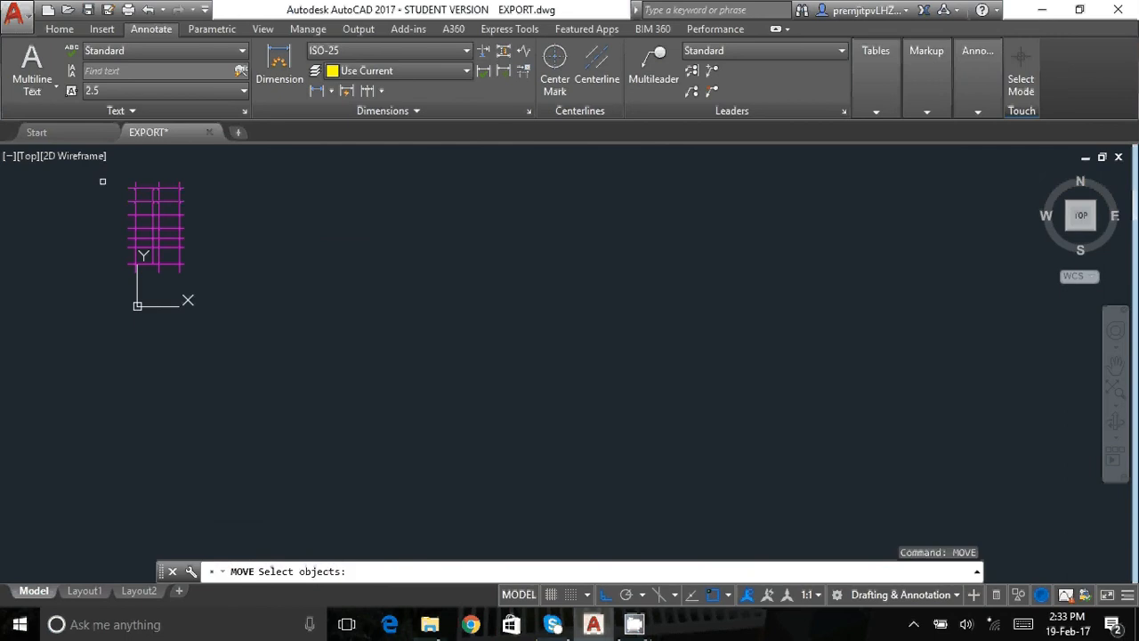
{"action": "left_click", "coordinate": [102, 175]}
{"action": "left_click", "coordinate": [229, 285]}
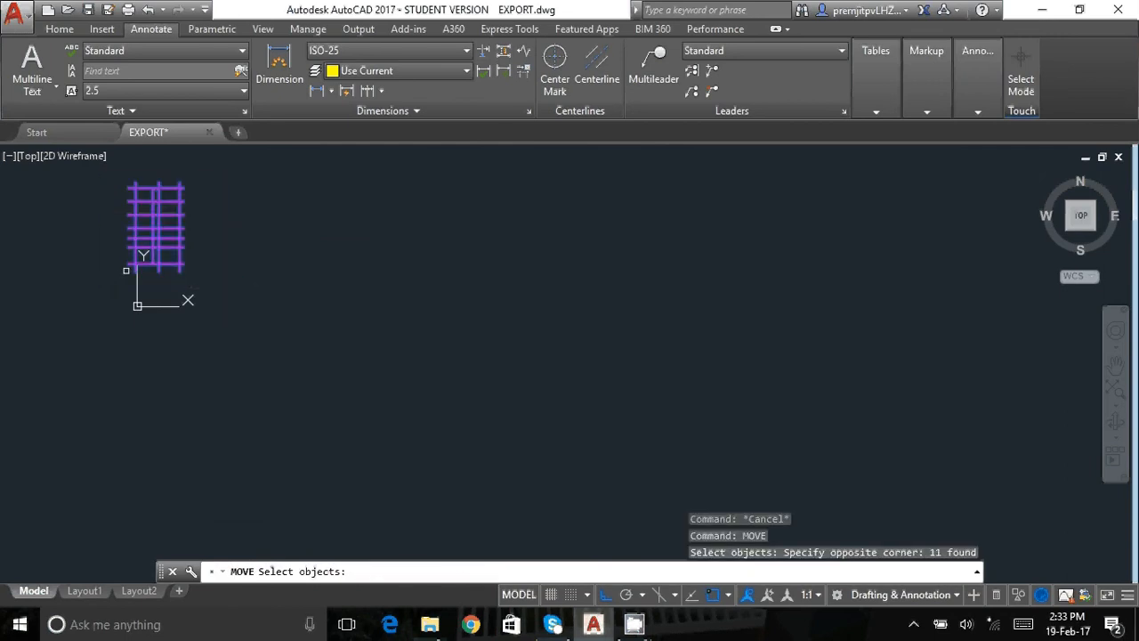
{"action": "key", "text": "Return"}
{"action": "left_click", "coordinate": [137, 271]}
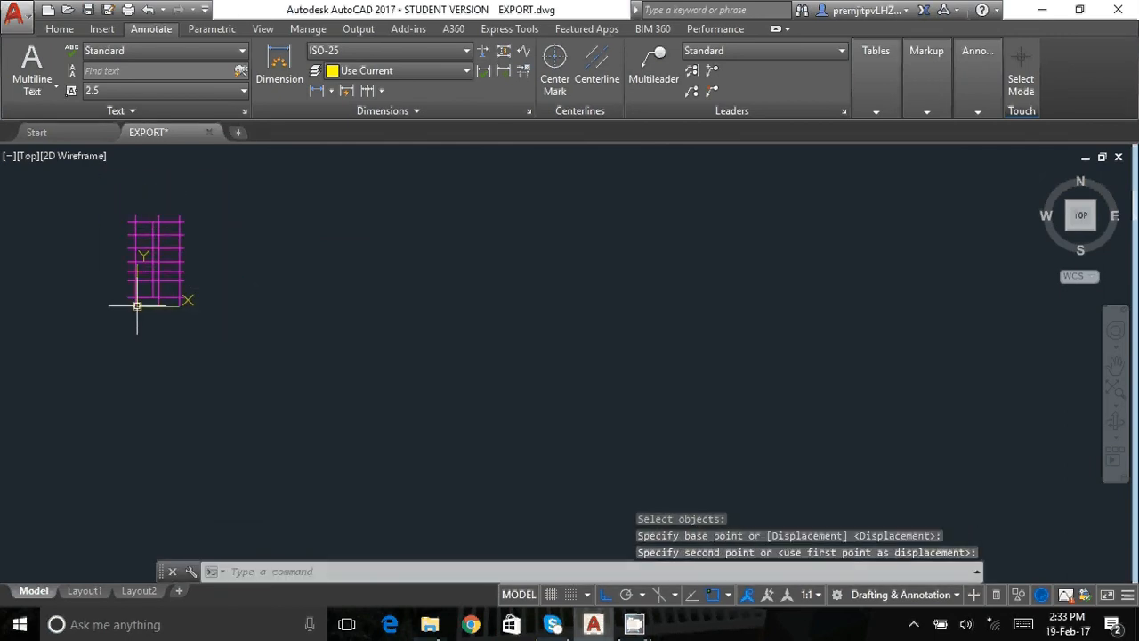
{"action": "key", "text": "Escape"}
{"action": "left_click", "coordinate": [87, 9]}
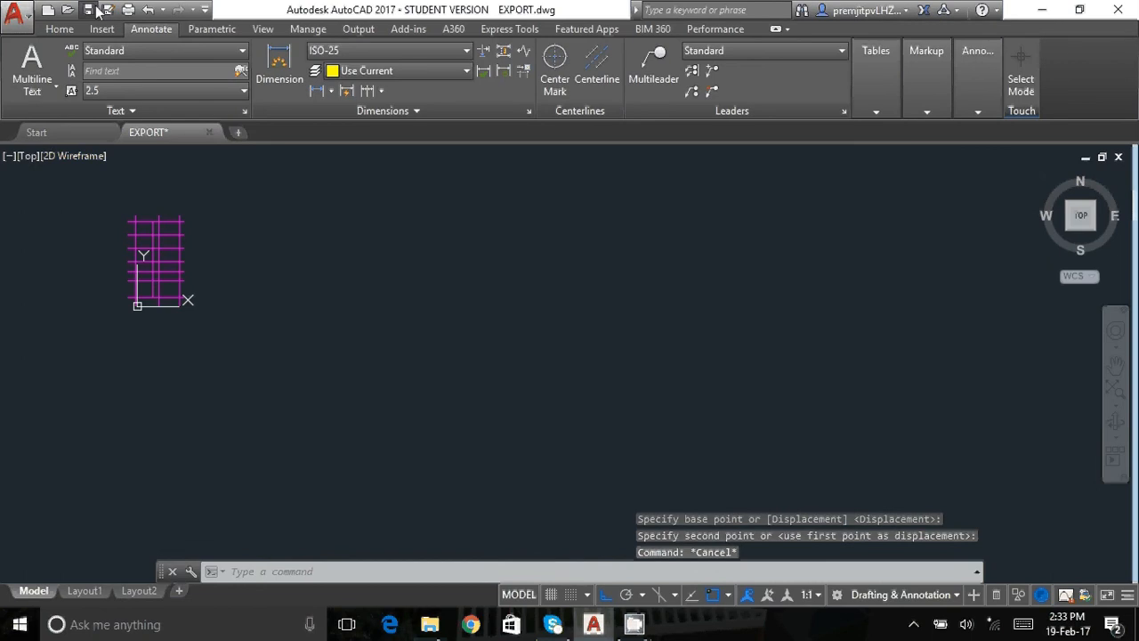
Measure the horizontal distance between the left vertical grid line and the short vertical line beside it with DIST.
{"action": "scroll", "coordinate": [204, 231], "scroll_direction": "up", "scroll_amount": 4}
{"action": "scroll", "coordinate": [418, 267], "scroll_direction": "down", "scroll_amount": 3}
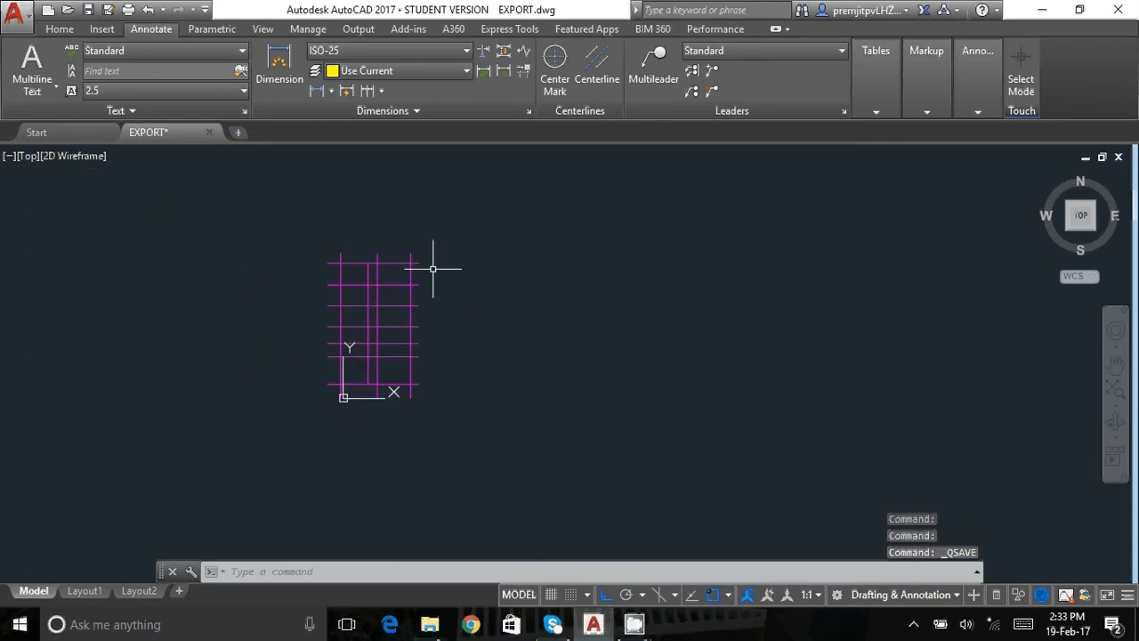
{"action": "scroll", "coordinate": [288, 293], "scroll_direction": "up", "scroll_amount": 3}
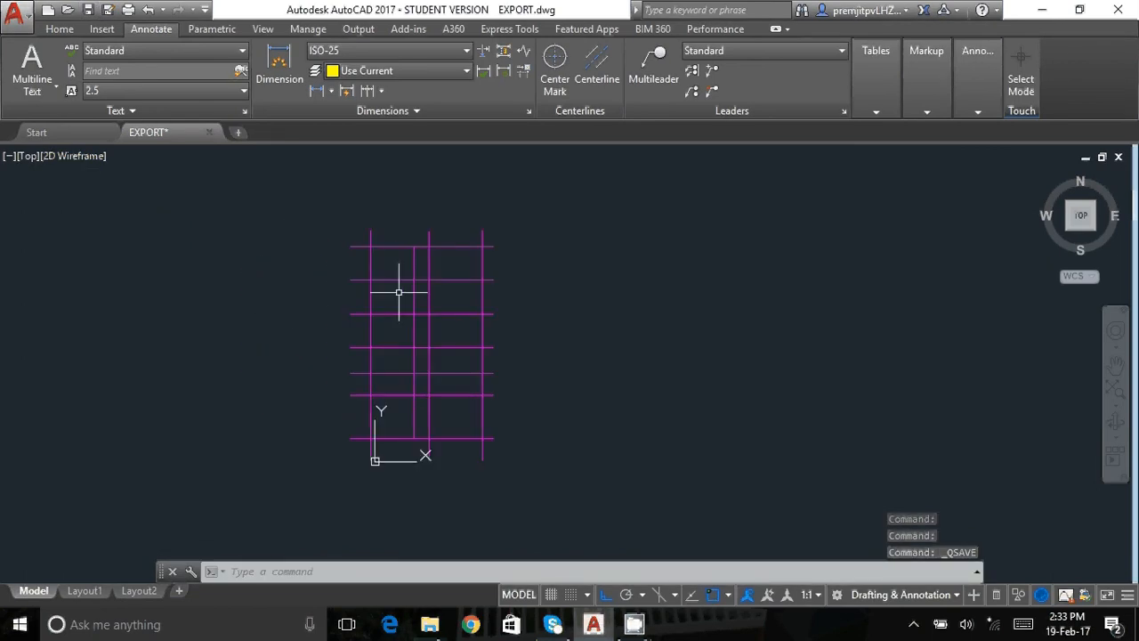
{"action": "scroll", "coordinate": [363, 330], "scroll_direction": "up", "scroll_amount": 2}
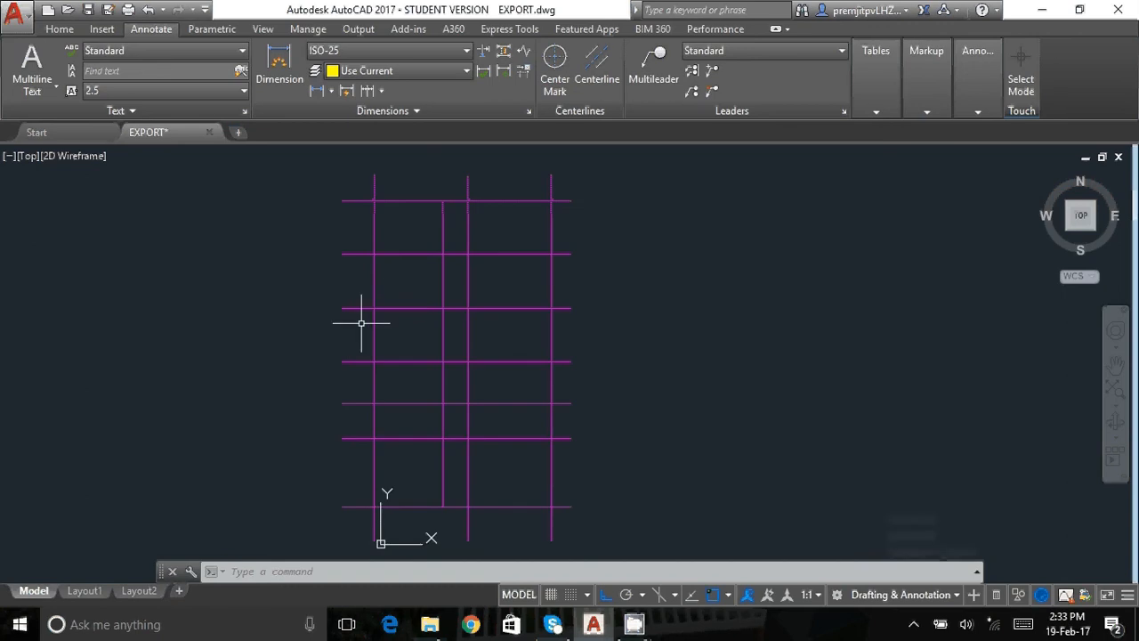
{"action": "key", "text": "Escape"}
{"action": "key", "text": "Escape"}
{"action": "type", "text": "OIST"}
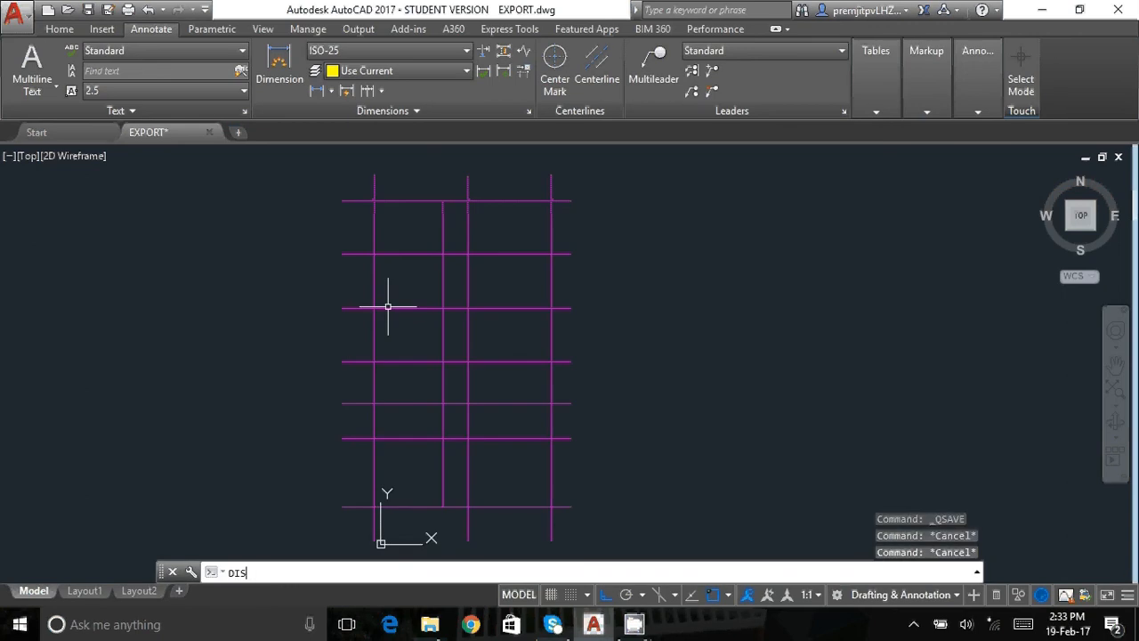
{"action": "key", "text": "Return"}
{"action": "left_click", "coordinate": [374, 287]}
{"action": "left_click", "coordinate": [436, 288]}
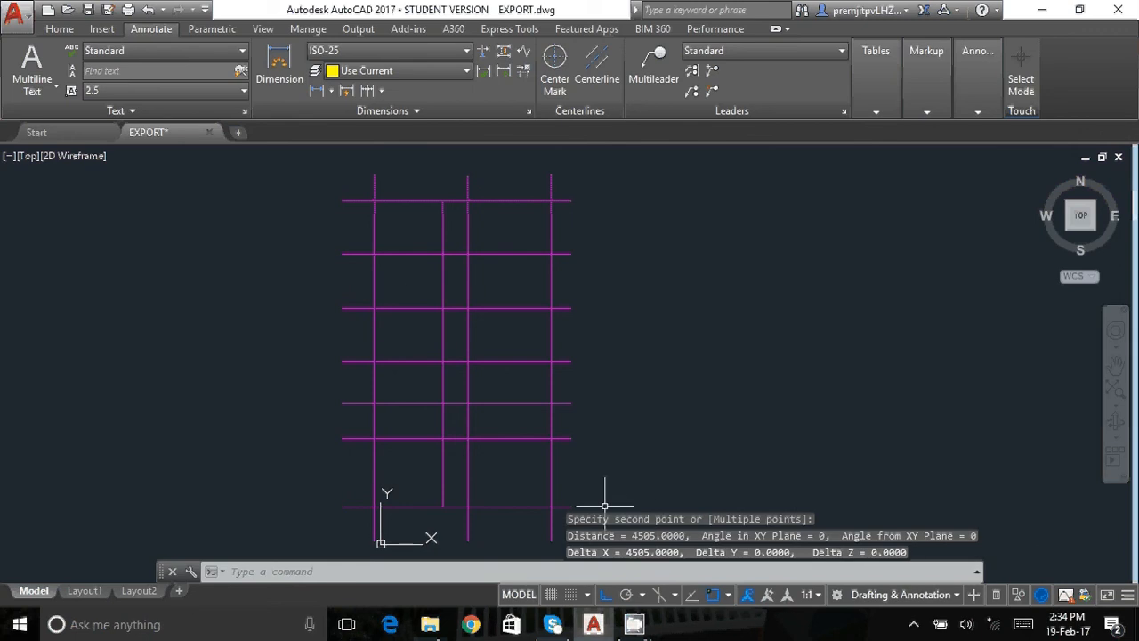
Scale the whole grid by a factor of 0.001, using the left vertical line's lower end as base point.
{"action": "scroll", "coordinate": [498, 365], "scroll_direction": "down", "scroll_amount": 2}
{"action": "key", "text": "Escape"}
{"action": "key", "text": "Escape"}
{"action": "type", "text": "scale"}
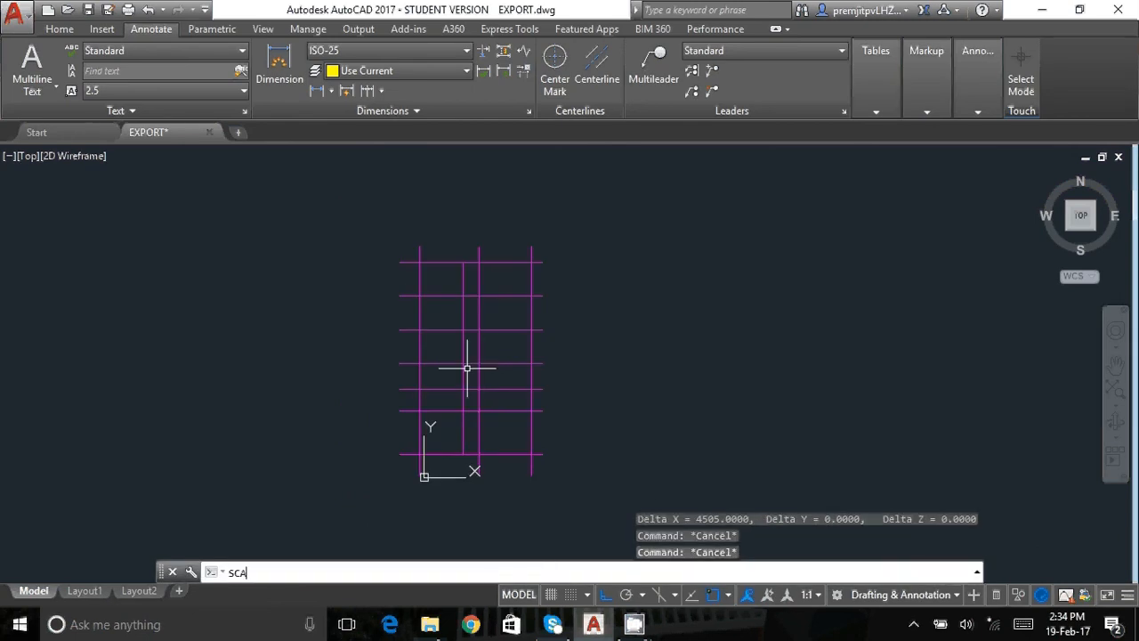
{"action": "key", "text": "Return"}
{"action": "left_click", "coordinate": [369, 203]}
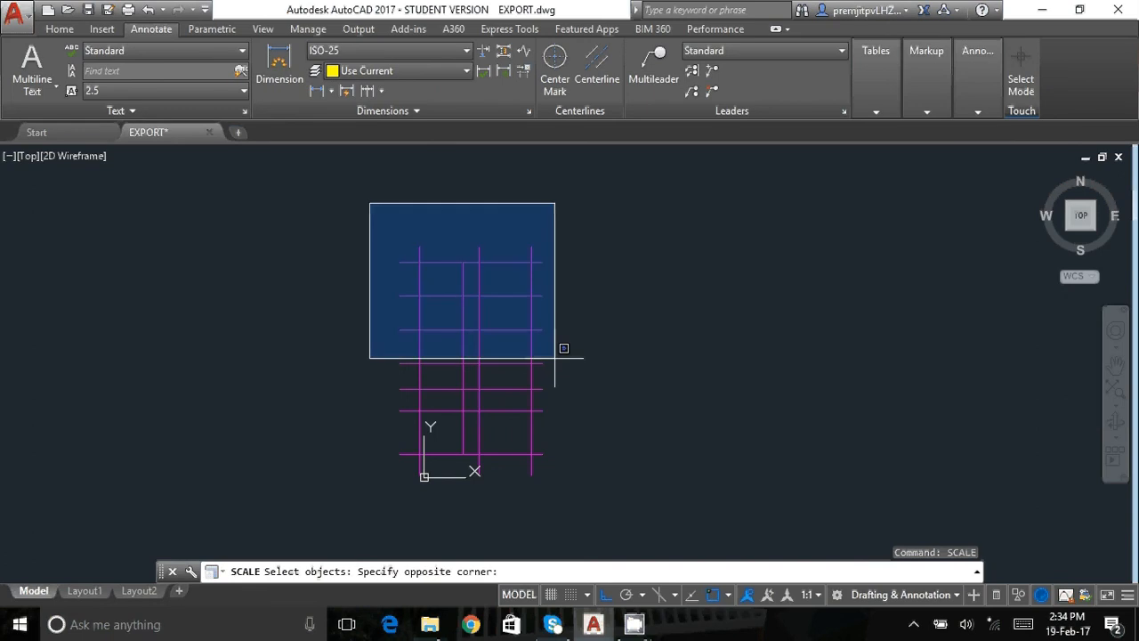
{"action": "left_click", "coordinate": [620, 500]}
{"action": "key", "text": "Return"}
{"action": "left_click", "coordinate": [422, 476]}
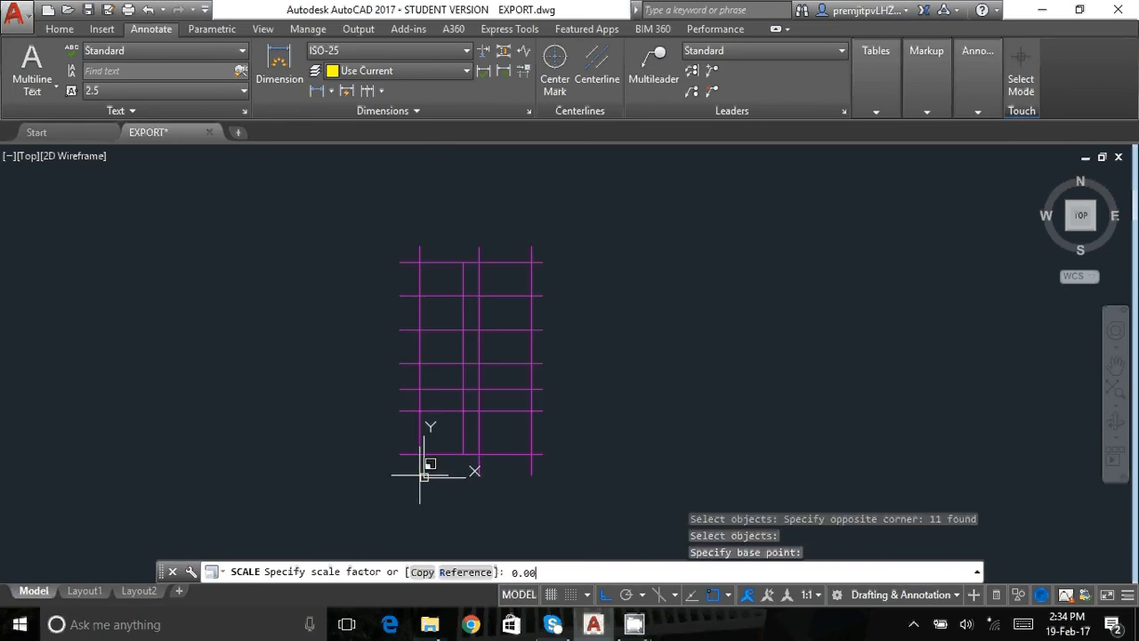
{"action": "type", "text": "0.001"}
{"action": "key", "text": "Return"}
{"action": "key", "text": "Escape"}
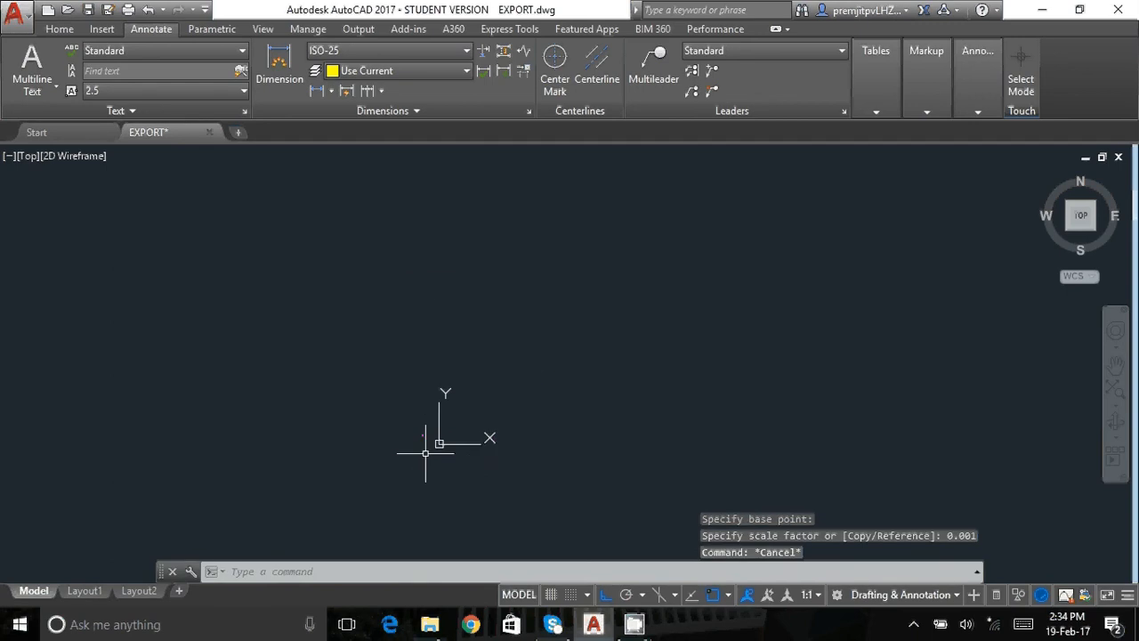
Move the scaled grid horizontally right towards the Y axis of the UCS, using the left vertical line's lower end as base point.
{"action": "scroll", "coordinate": [426, 418], "scroll_direction": "up", "scroll_amount": 6}
{"action": "key", "text": "Escape"}
{"action": "key", "text": "Escape"}
{"action": "type", "text": "m"}
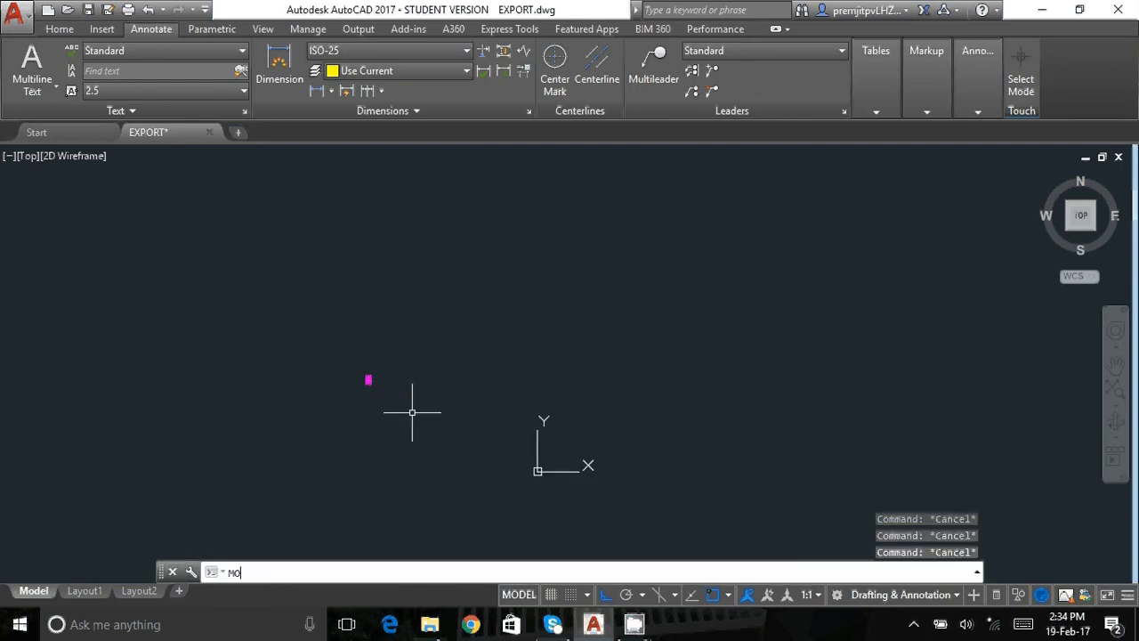
{"action": "key", "text": "Return"}
{"action": "left_click", "coordinate": [335, 351]}
{"action": "left_click", "coordinate": [380, 390]}
{"action": "key", "text": "Return"}
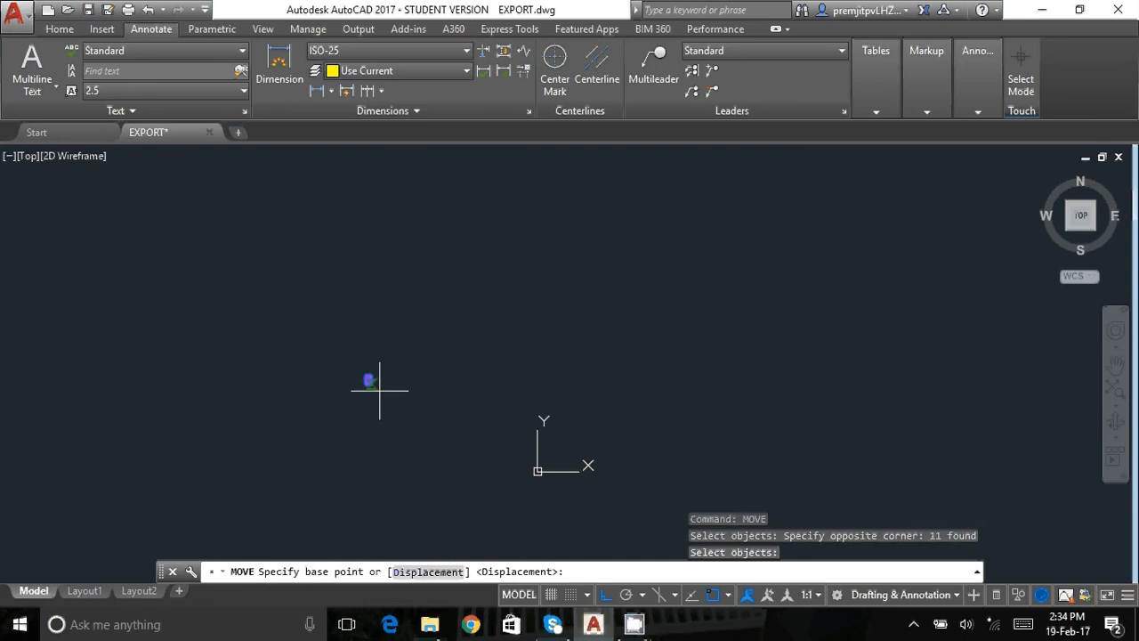
{"action": "scroll", "coordinate": [380, 390], "scroll_direction": "up", "scroll_amount": 5}
{"action": "scroll", "coordinate": [332, 399], "scroll_direction": "up", "scroll_amount": 3}
{"action": "left_click", "coordinate": [297, 312]}
{"action": "scroll", "coordinate": [300, 318], "scroll_direction": "down", "scroll_amount": 4}
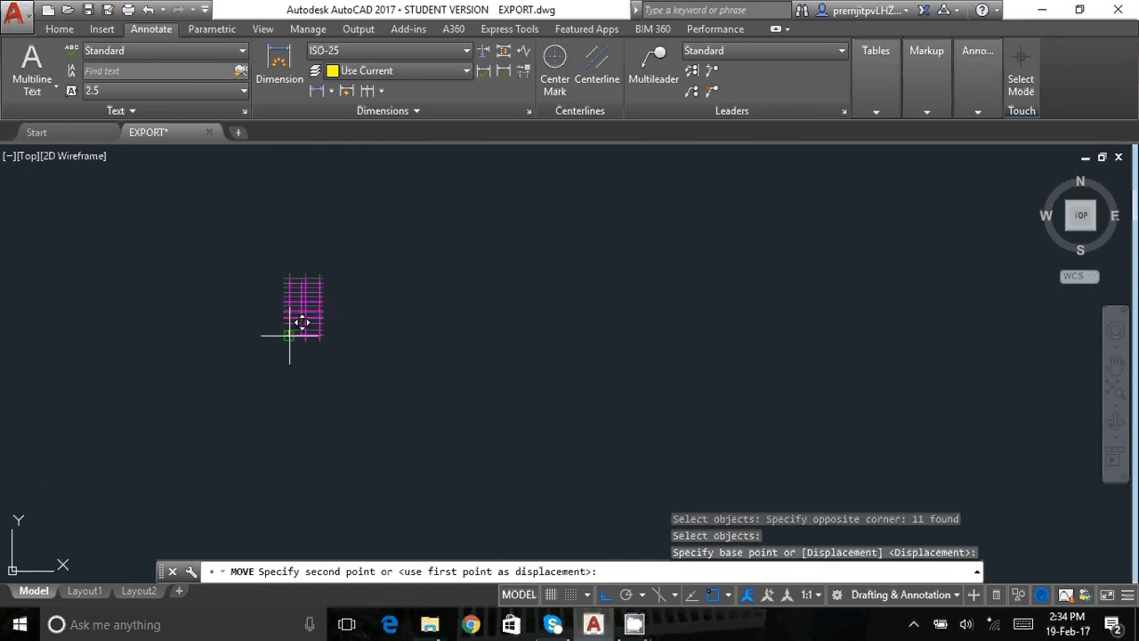
{"action": "scroll", "coordinate": [302, 291], "scroll_direction": "down", "scroll_amount": 5}
{"action": "scroll", "coordinate": [436, 388], "scroll_direction": "up", "scroll_amount": 9}
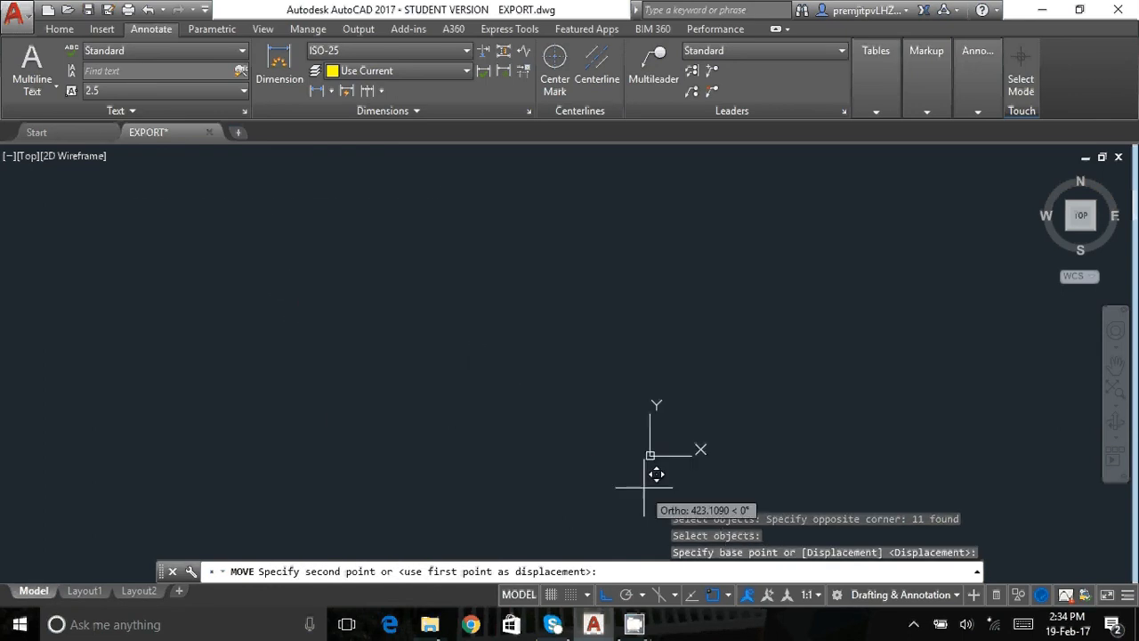
{"action": "left_click", "coordinate": [652, 455]}
{"action": "scroll", "coordinate": [437, 331], "scroll_direction": "down", "scroll_amount": 5}
Move the scaled grid vertically down so that its lower end meets the X axis of the UCS.
{"action": "right_click", "coordinate": [439, 218]}
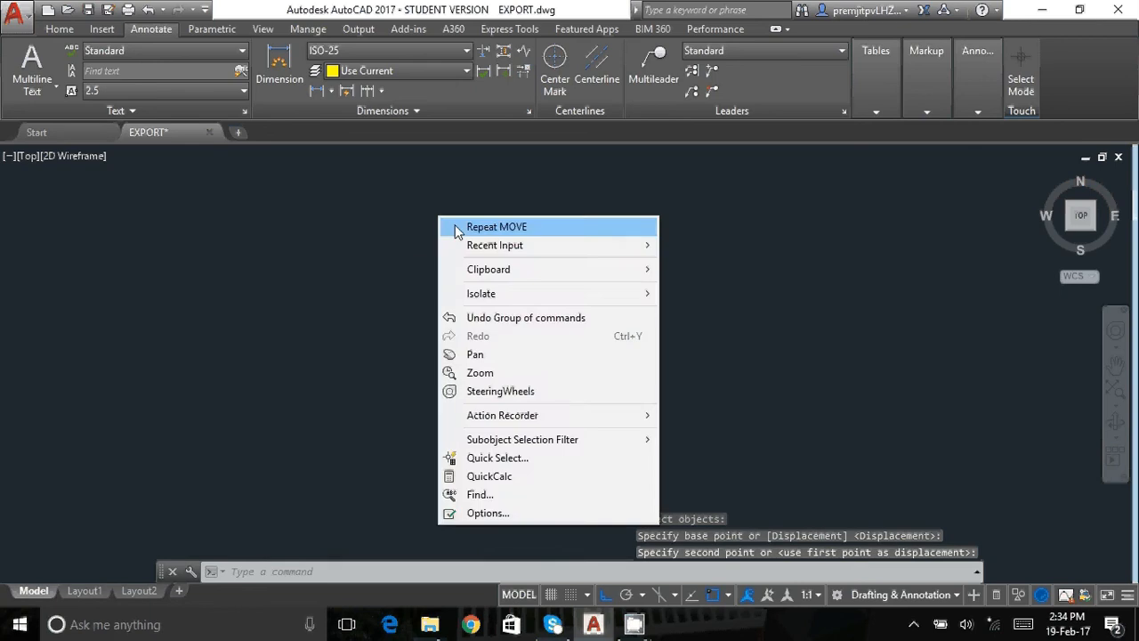
{"action": "left_click", "coordinate": [453, 226]}
{"action": "left_click", "coordinate": [461, 198]}
{"action": "left_click", "coordinate": [532, 264]}
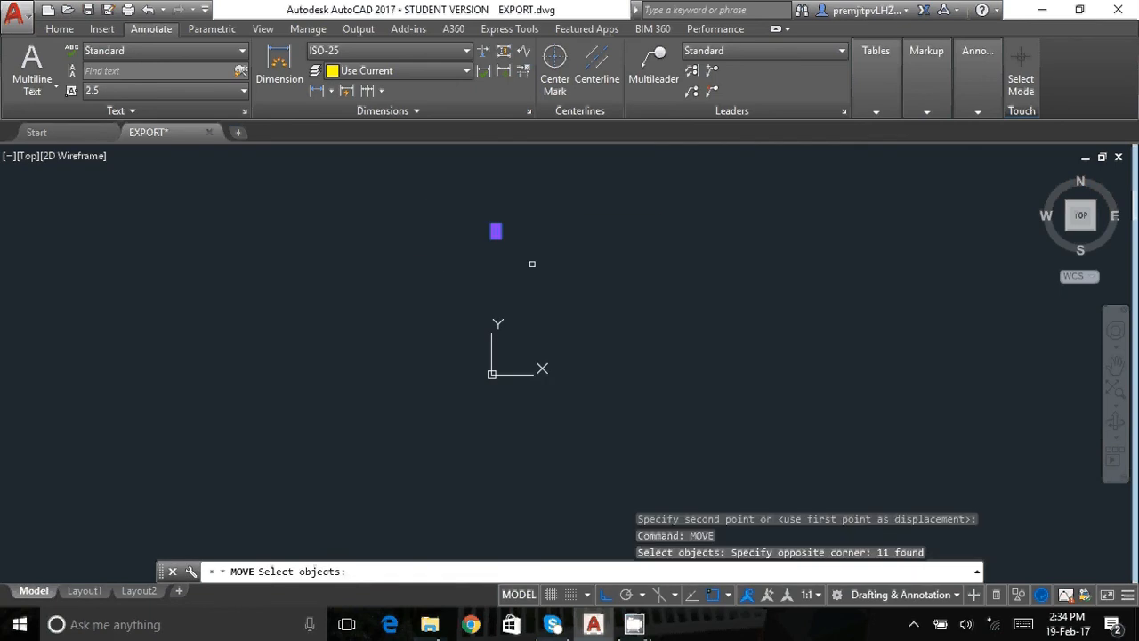
{"action": "left_click", "coordinate": [496, 234]}
{"action": "scroll", "coordinate": [504, 362], "scroll_direction": "up", "scroll_amount": 3}
{"action": "left_click", "coordinate": [485, 388]}
{"action": "key", "text": "Escape"}
{"action": "scroll", "coordinate": [481, 393], "scroll_direction": "up", "scroll_amount": 2}
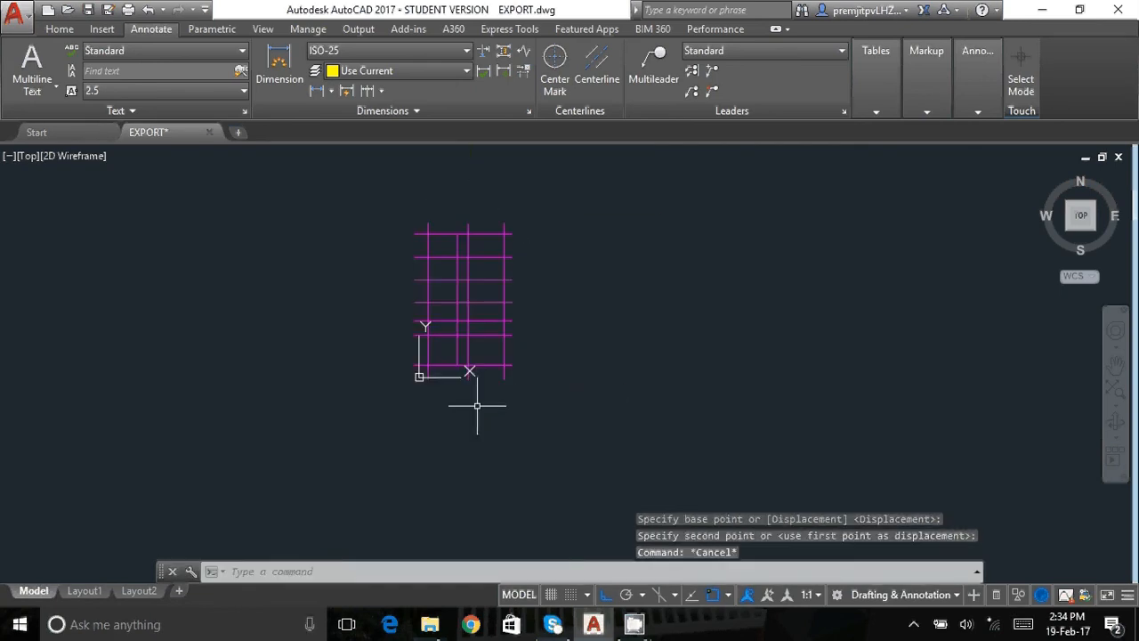
Move the grid horizontally left so the left vertical line's lower end sits on the UCS origin, and save the drawing.
{"action": "scroll", "coordinate": [368, 237], "scroll_direction": "up", "scroll_amount": 2}
{"action": "right_click", "coordinate": [376, 249]}
{"action": "left_click", "coordinate": [405, 255]}
{"action": "left_click", "coordinate": [362, 170]}
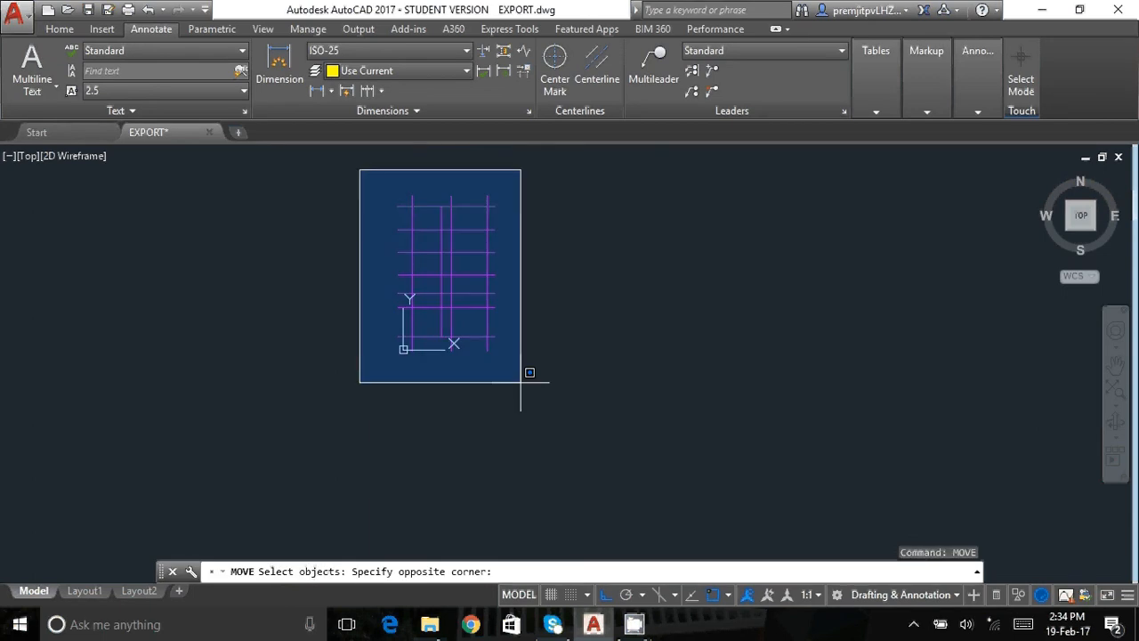
{"action": "left_click", "coordinate": [525, 389]}
{"action": "scroll", "coordinate": [427, 365], "scroll_direction": "up", "scroll_amount": 5}
{"action": "key", "text": "Return"}
{"action": "left_click", "coordinate": [346, 322]}
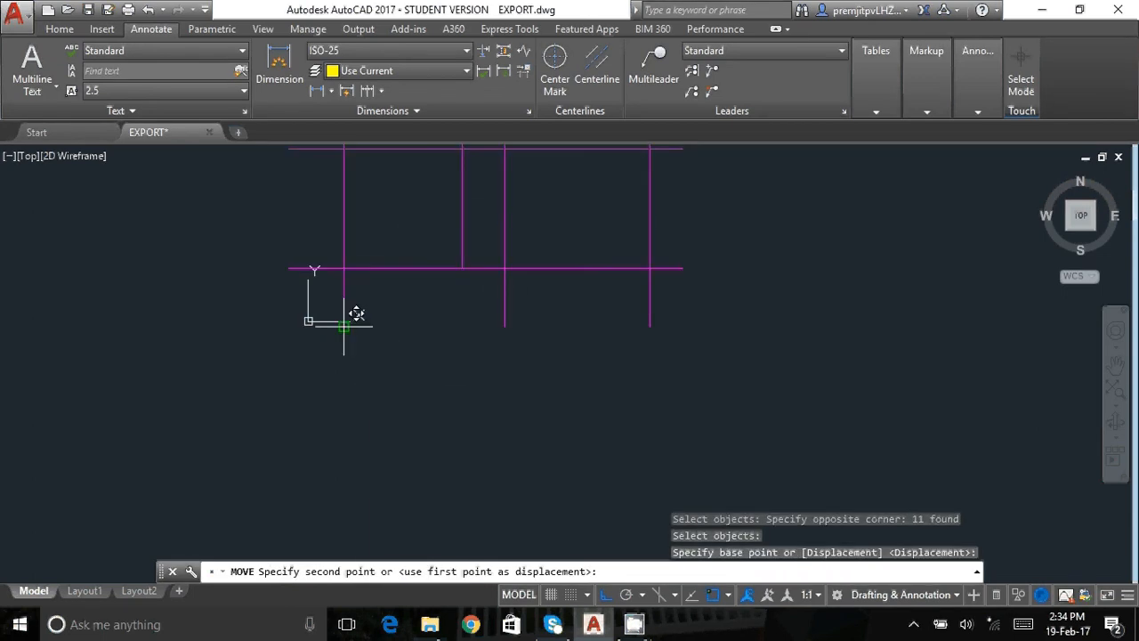
{"action": "key", "text": "Escape"}
{"action": "scroll", "coordinate": [471, 312], "scroll_direction": "down", "scroll_amount": 8}
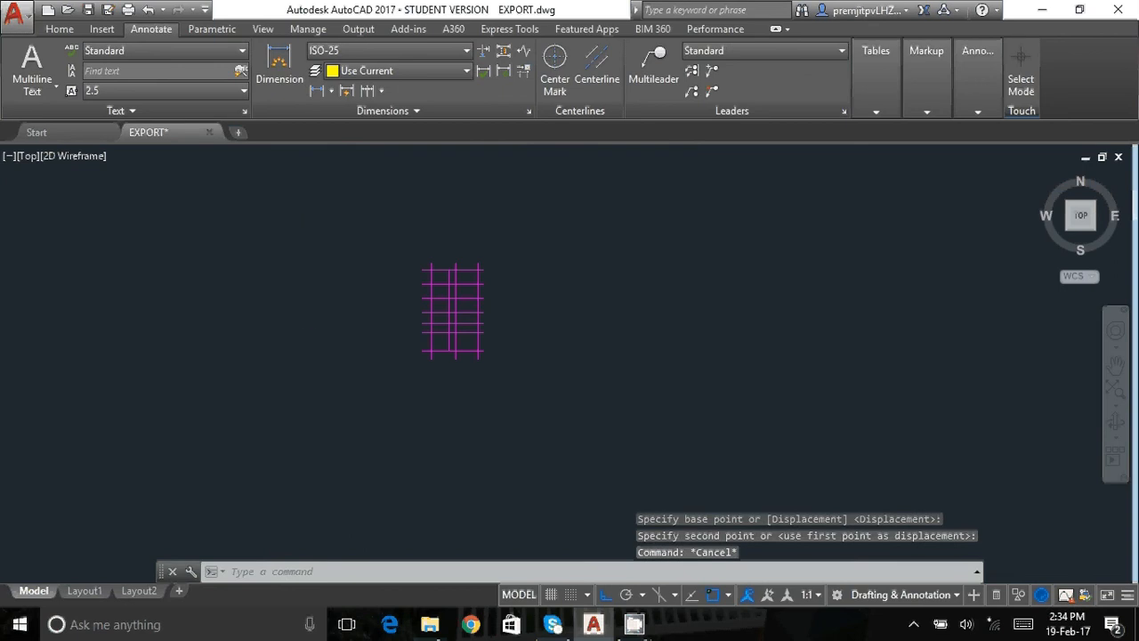
{"action": "middle_click_drag", "start_coordinate": [346, 354], "coordinate": [412, 381]}
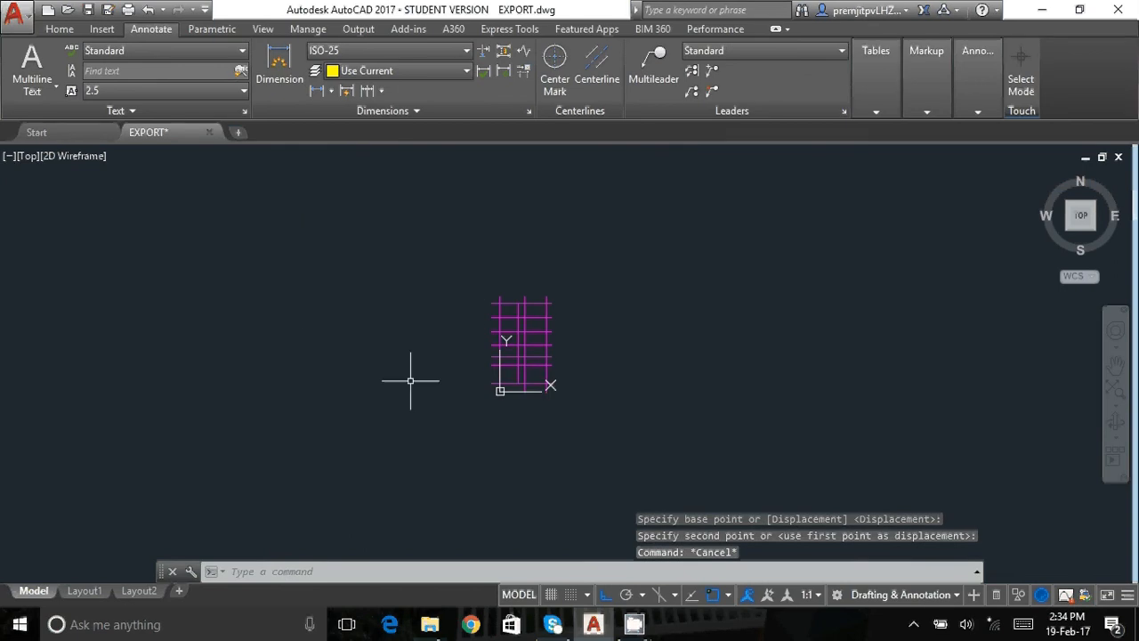
{"action": "left_click", "coordinate": [87, 9]}
Save a copy of the drawing as EXPORT.dxf in the project folder, in AutoCAD 2000/LT2000 DXF format.
{"action": "left_click", "coordinate": [17, 21]}
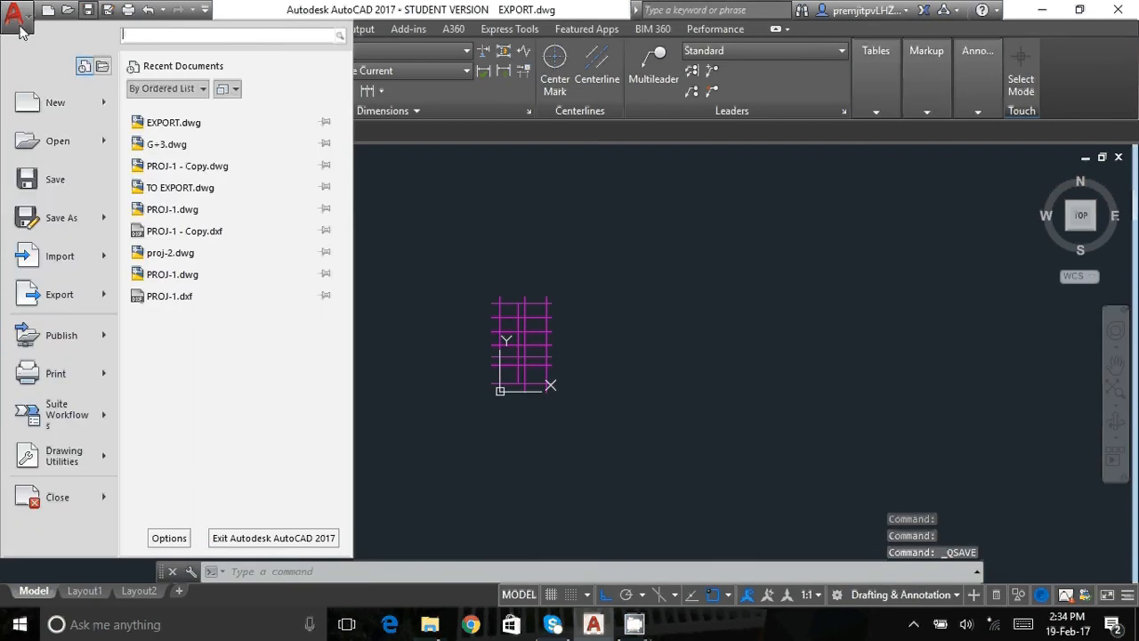
{"action": "left_click", "coordinate": [55, 228]}
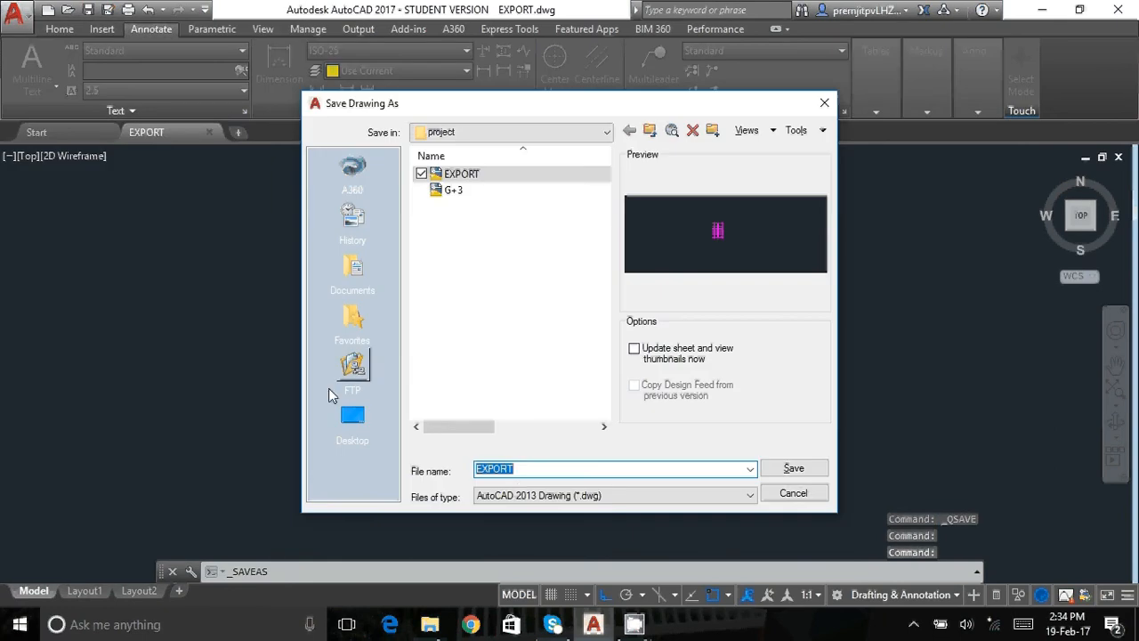
{"action": "left_click", "coordinate": [526, 496]}
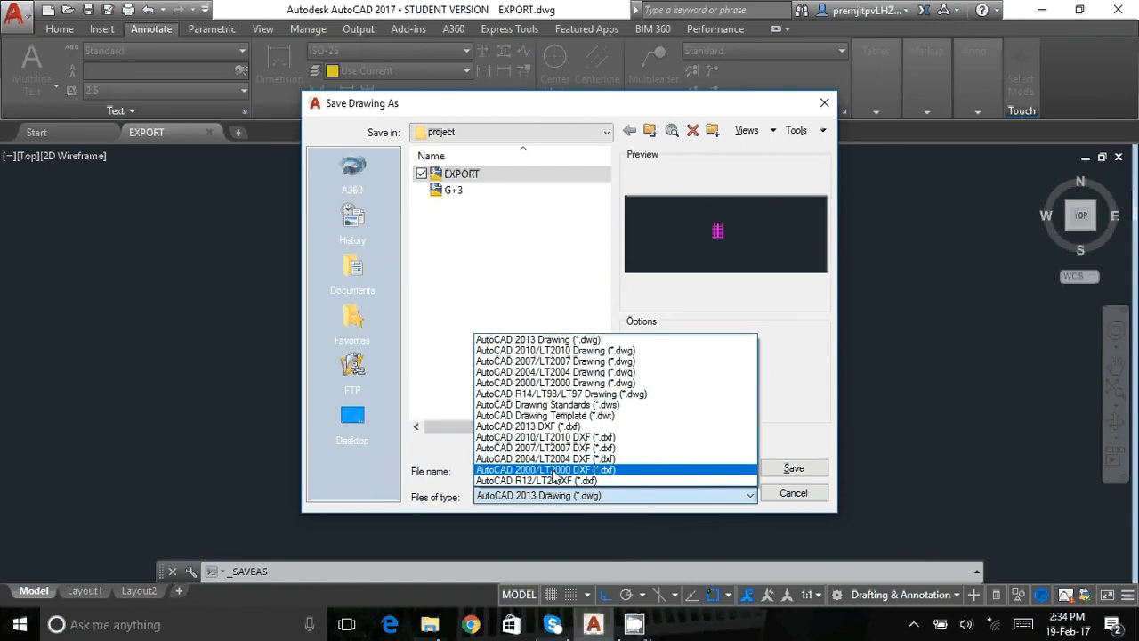
{"action": "left_click", "coordinate": [552, 472]}
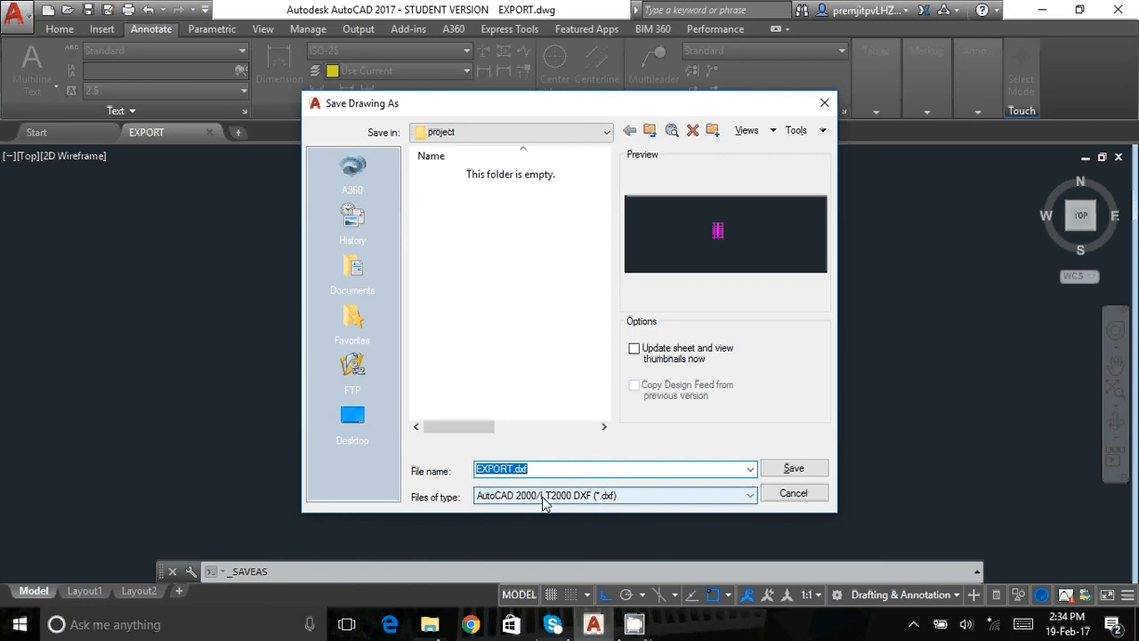
{"action": "left_click", "coordinate": [773, 471]}
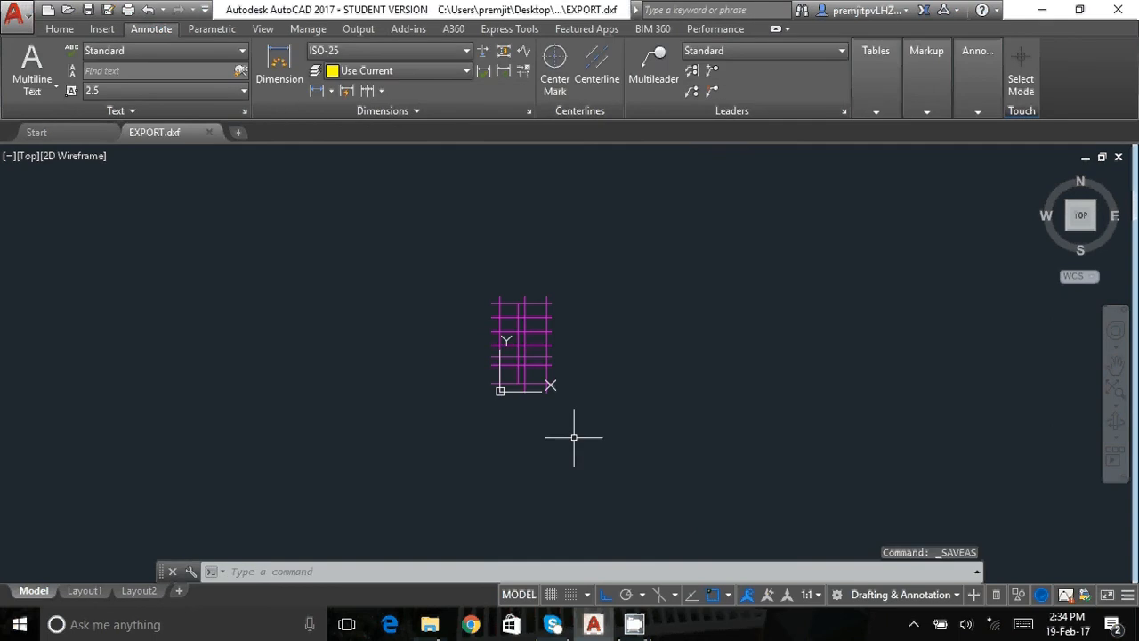
Exit AutoCAD, saving the drawing in AutoCAD 2013 format and replacing the existing EXPORT.dwg.
{"action": "left_click", "coordinate": [1116, 11]}
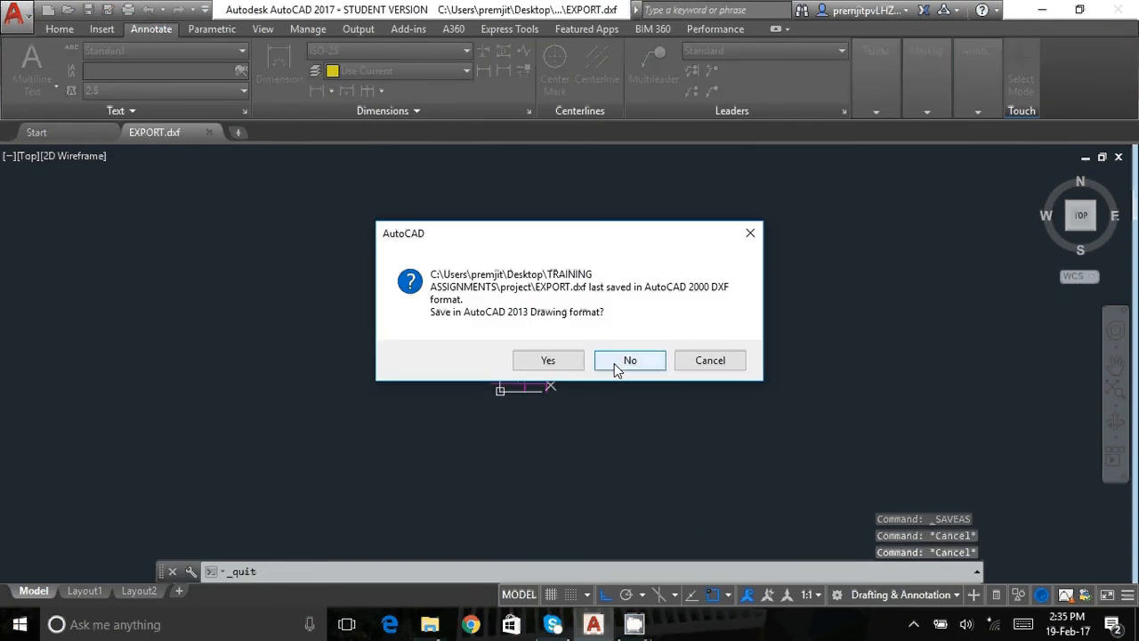
{"action": "left_click", "coordinate": [549, 361]}
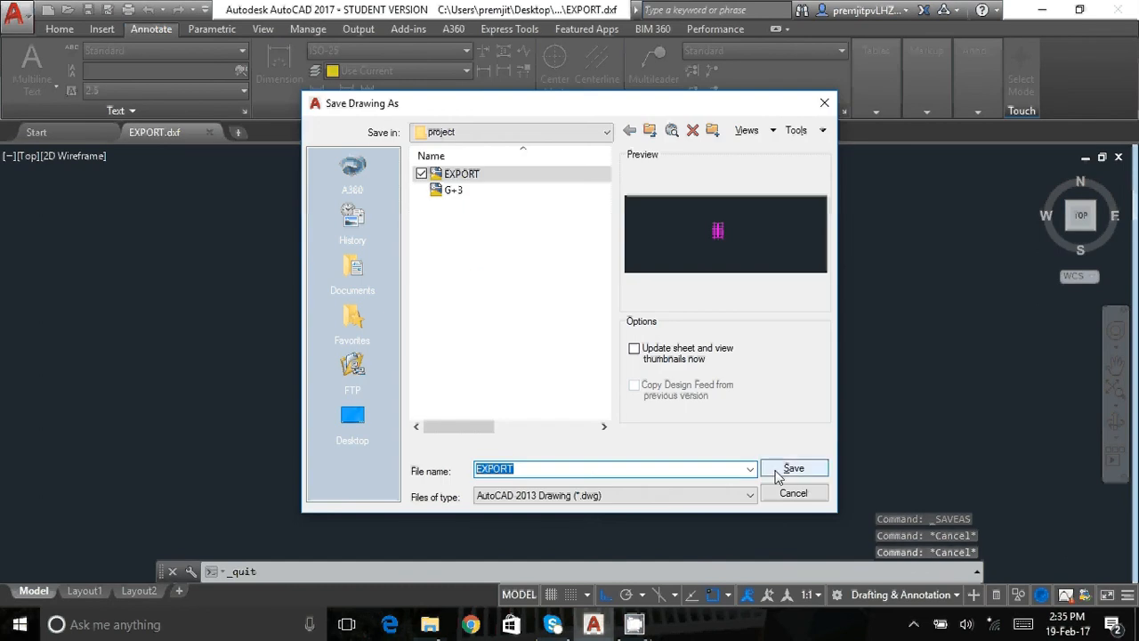
{"action": "left_click", "coordinate": [792, 468]}
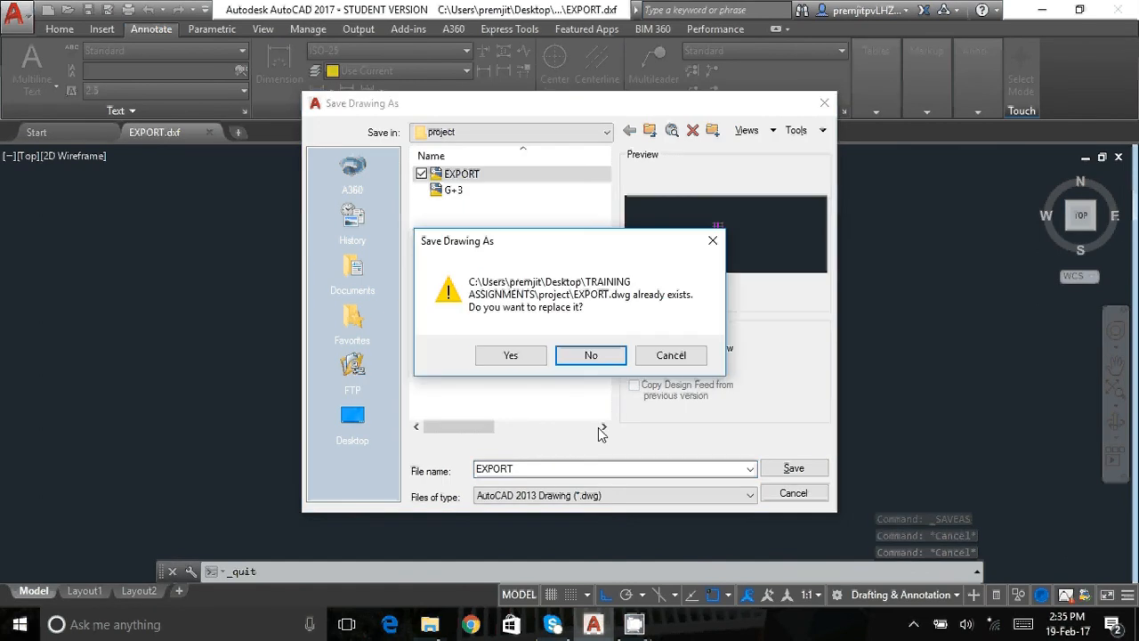
{"action": "left_click", "coordinate": [509, 353]}
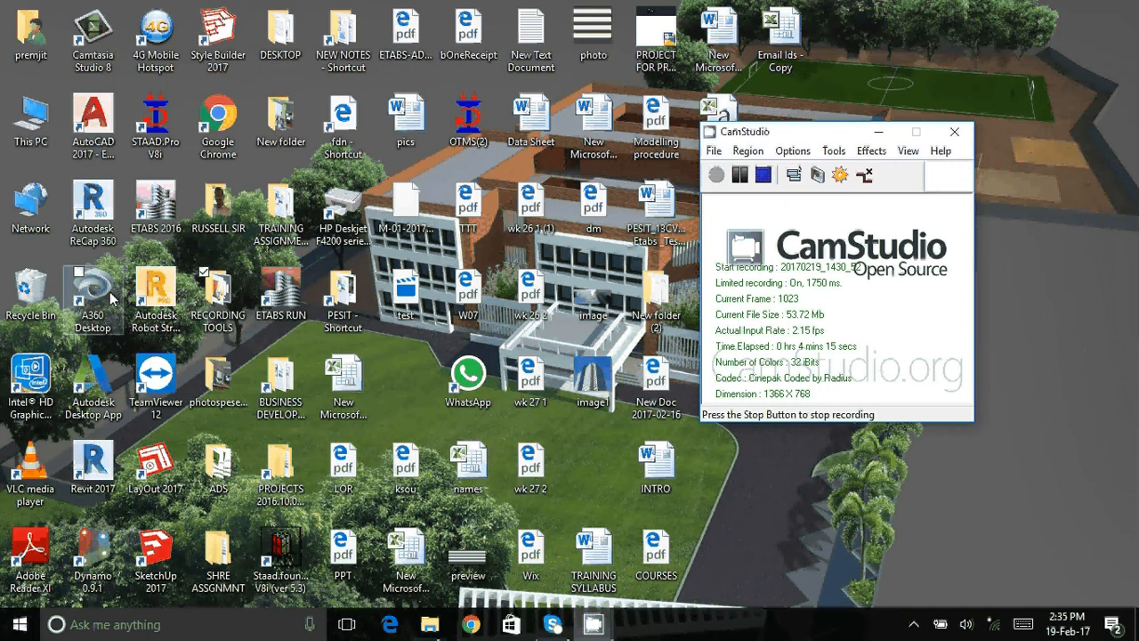
Launch ETABS 2016 and open EXPORT.dxf from the project folder for import as a DXF file of a 3D model.
{"action": "left_click", "coordinate": [164, 223]}
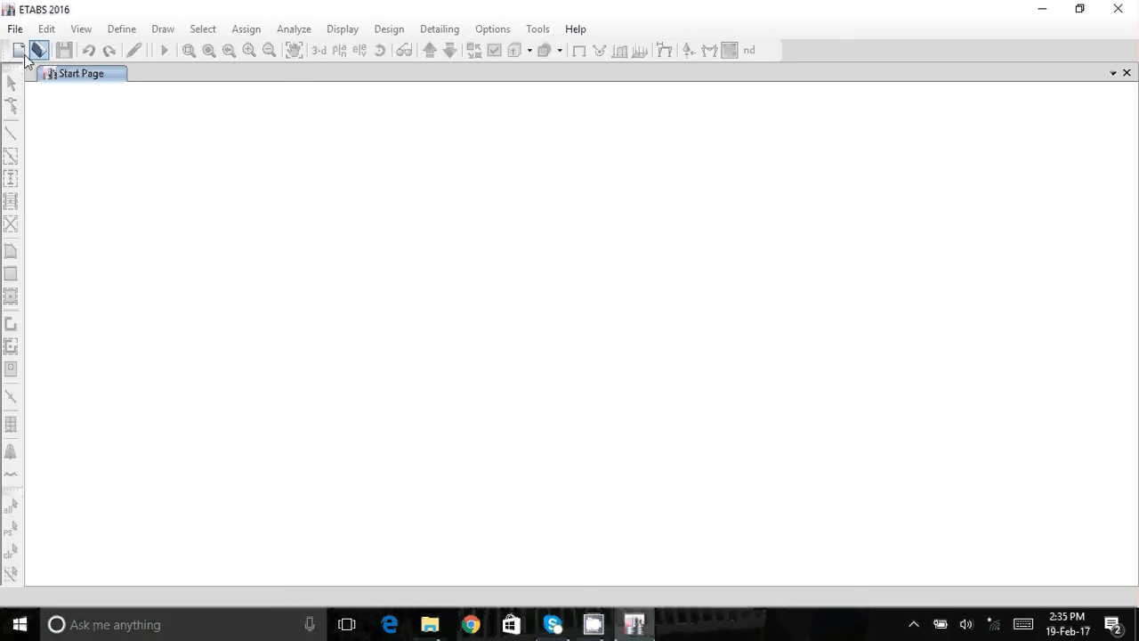
{"action": "left_click", "coordinate": [14, 29]}
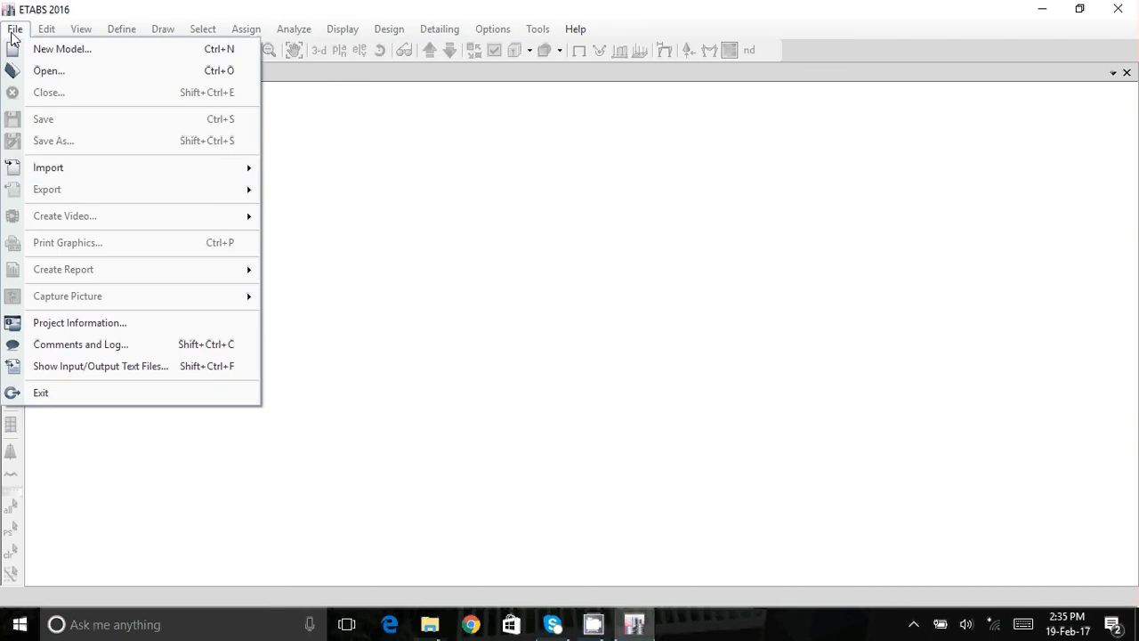
{"action": "mouse_move", "coordinate": [62, 170]}
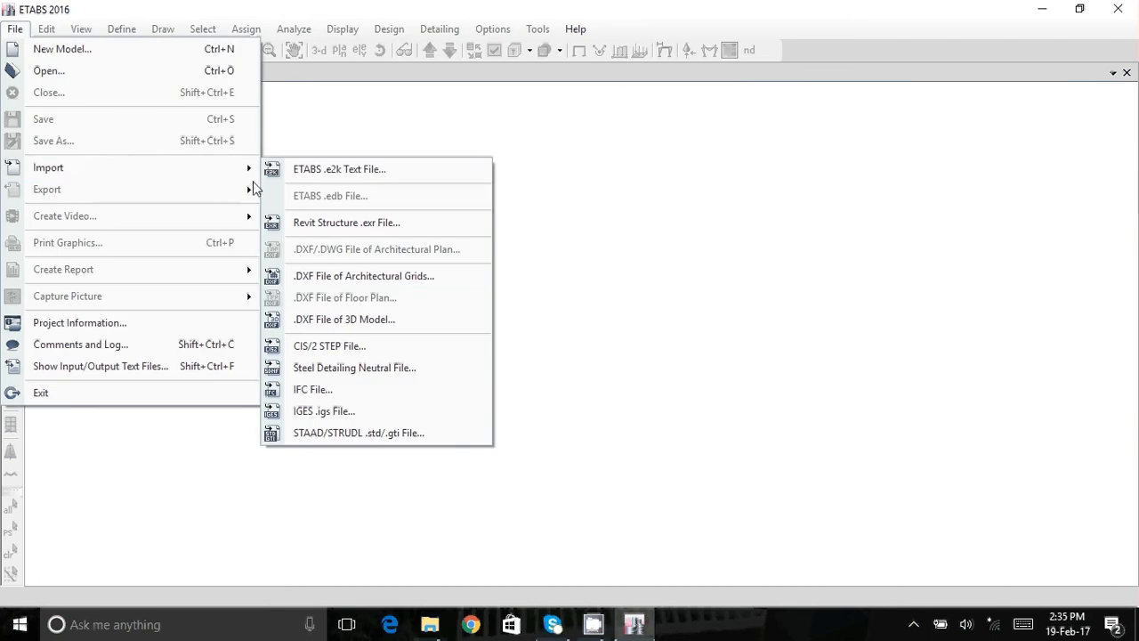
{"action": "left_click", "coordinate": [345, 323]}
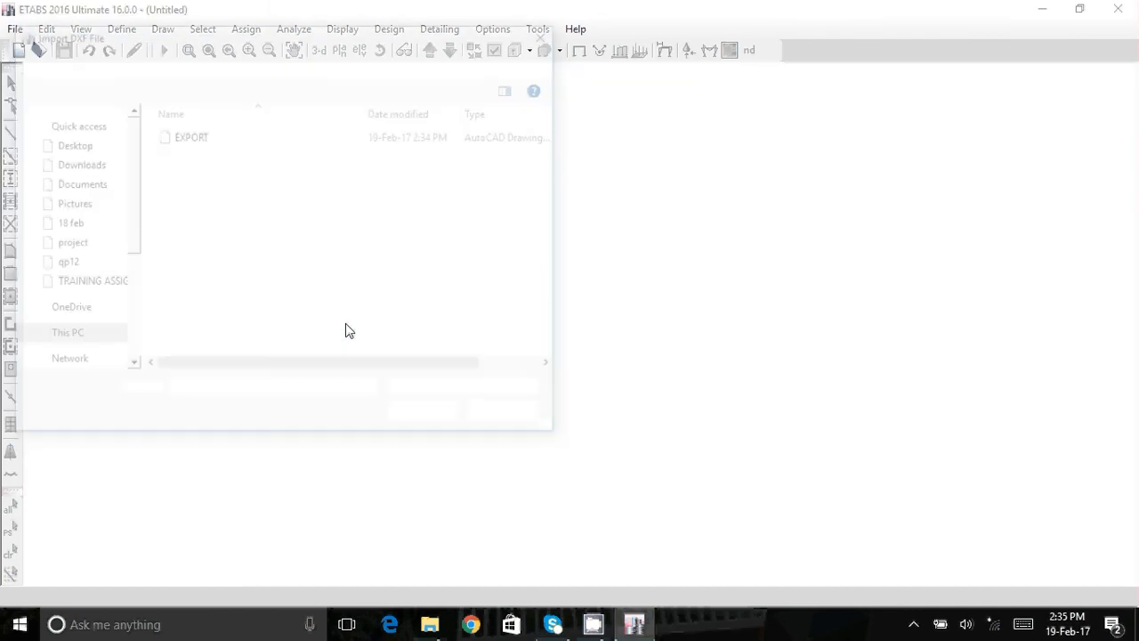
{"action": "left_click", "coordinate": [178, 136]}
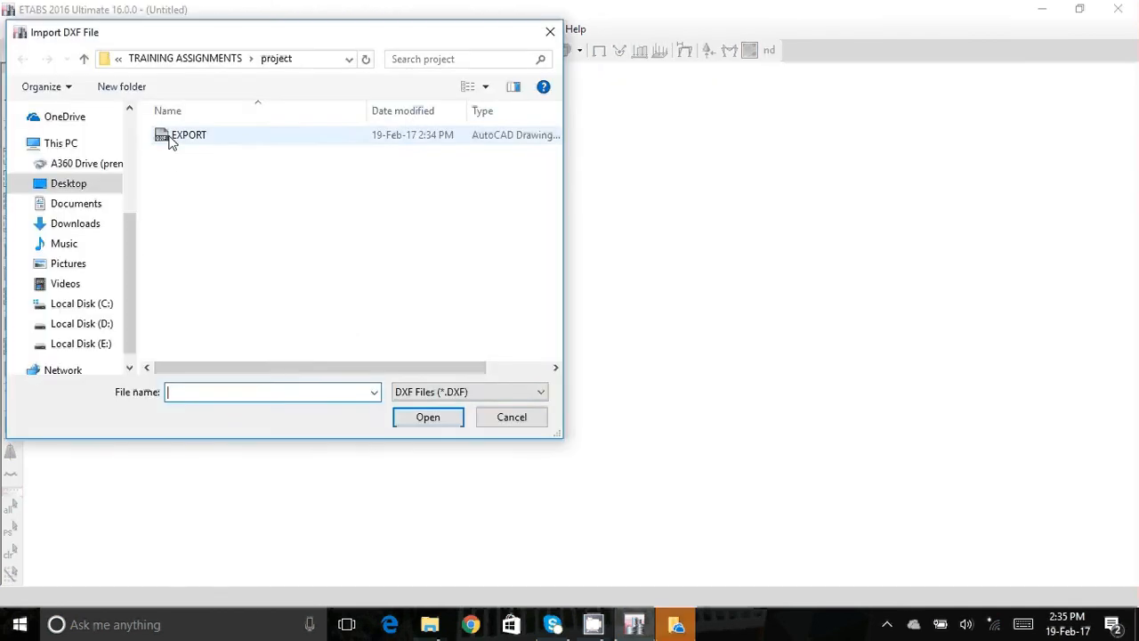
{"action": "left_click", "coordinate": [427, 419]}
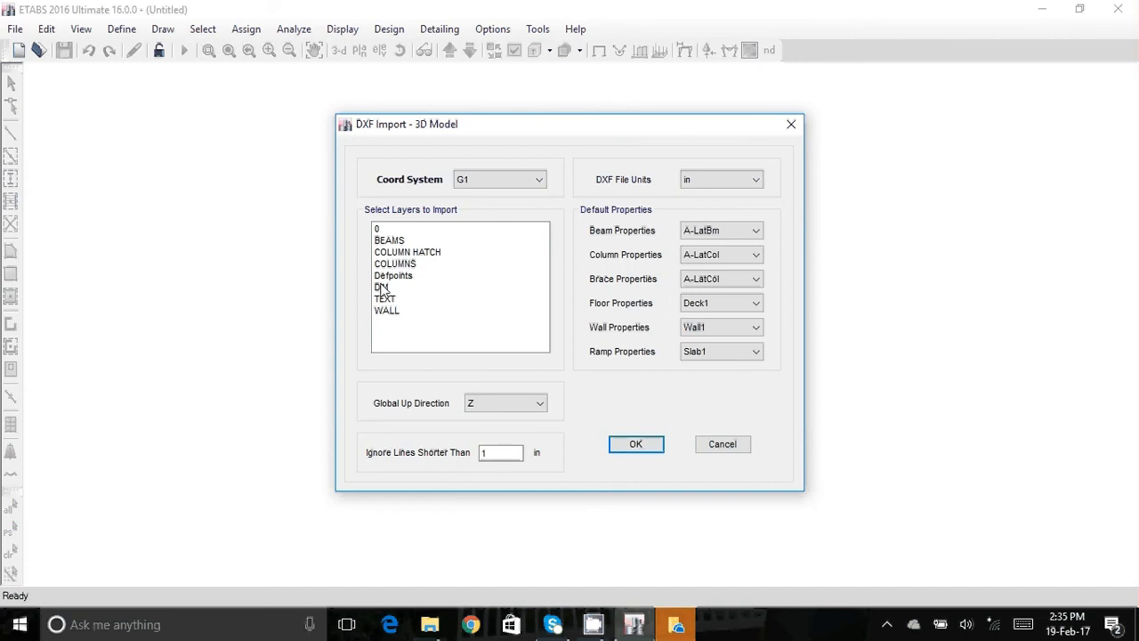
Import the DIM layer of the DXF file with the file units set to m.
{"action": "left_click", "coordinate": [383, 290]}
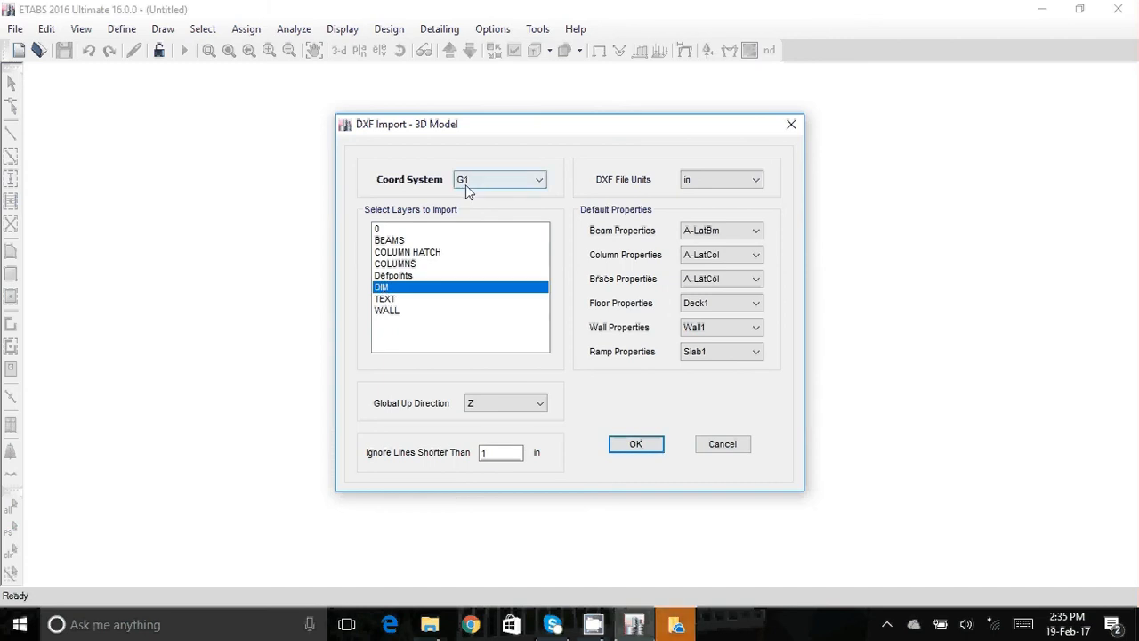
{"action": "left_click", "coordinate": [701, 180]}
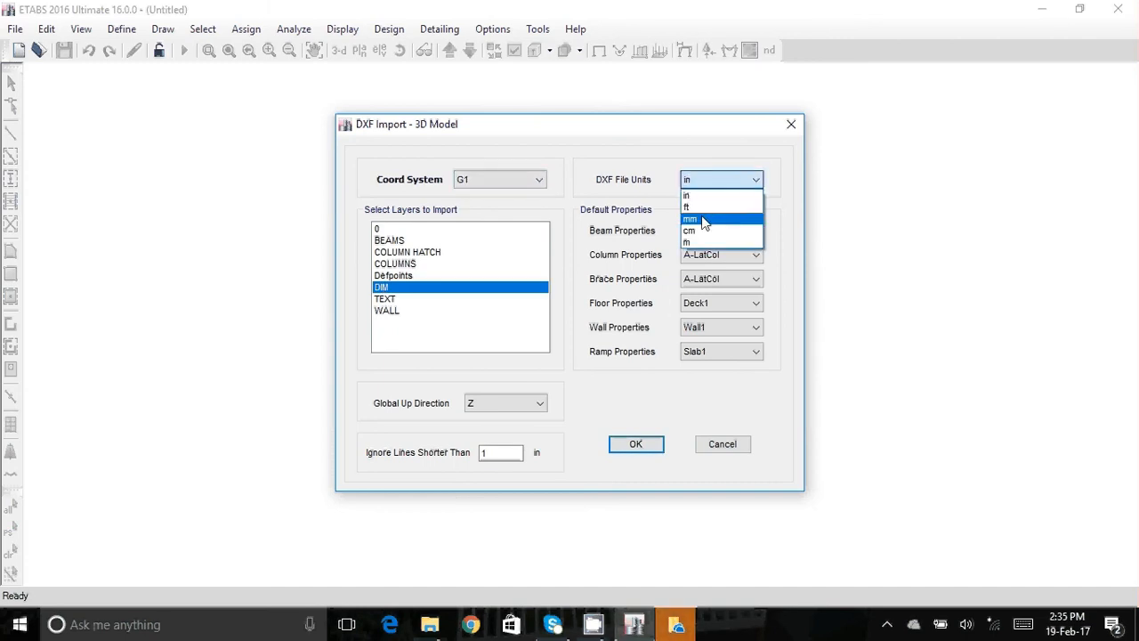
{"action": "left_click", "coordinate": [706, 243]}
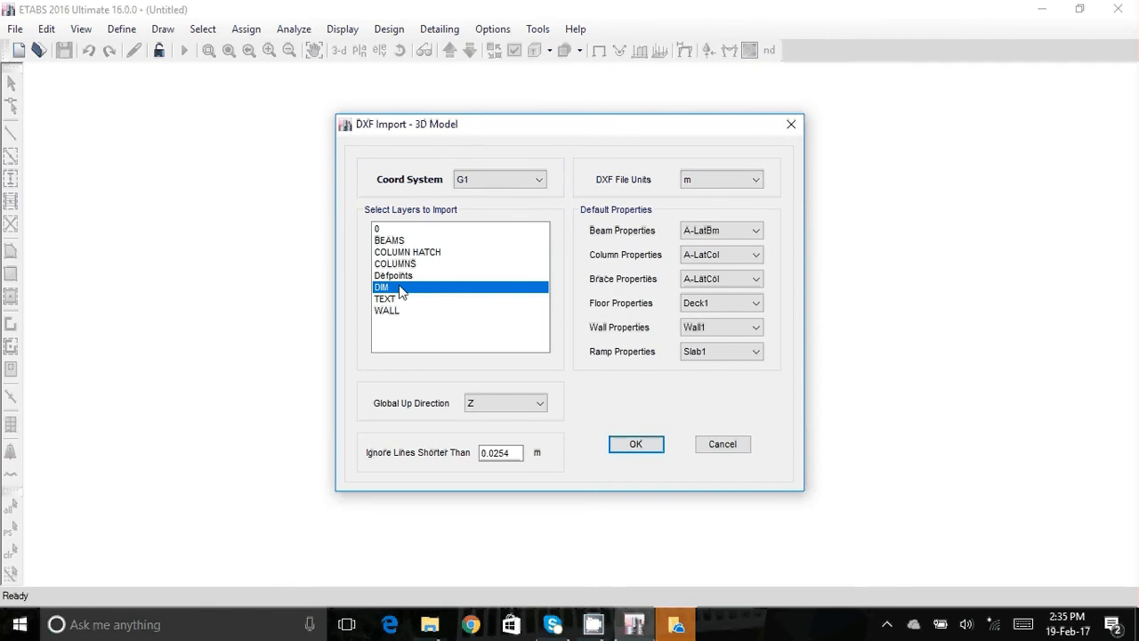
{"action": "left_click", "coordinate": [644, 445]}
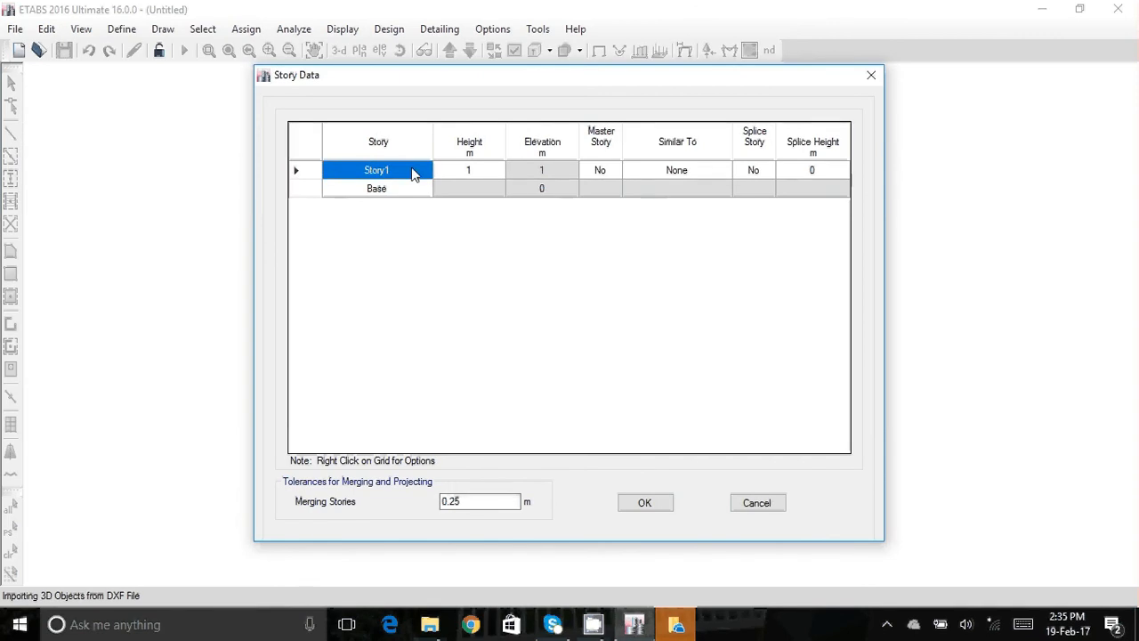
Accept the default story data and save the model as EXPORT in the project folder.
{"action": "left_click", "coordinate": [476, 170]}
{"action": "left_click", "coordinate": [382, 173]}
{"action": "left_click", "coordinate": [644, 504]}
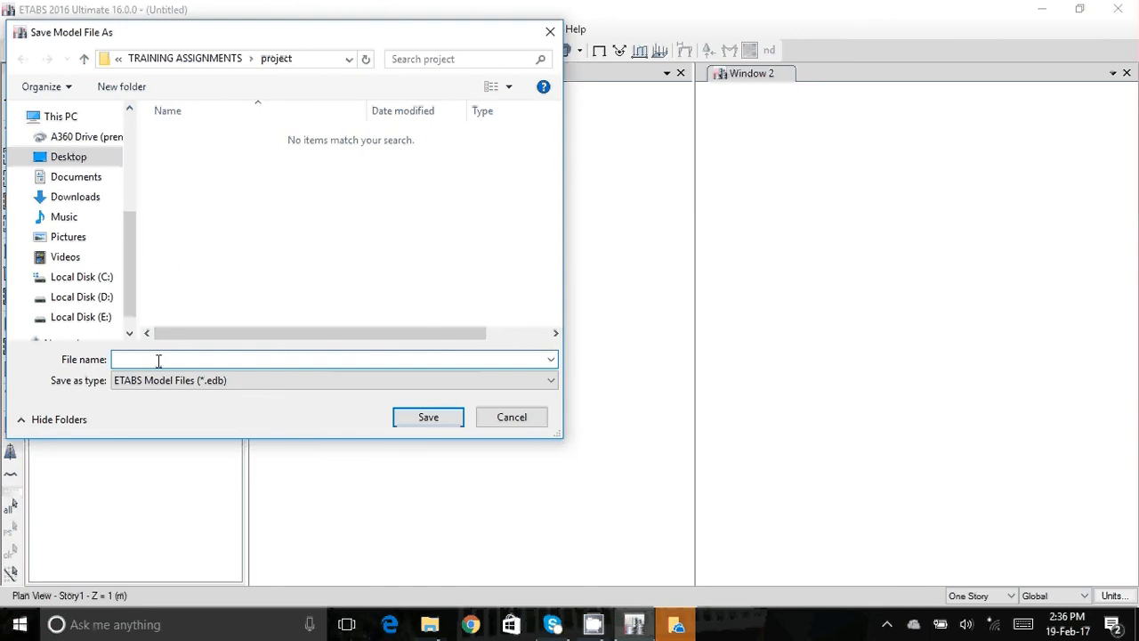
{"action": "type", "text": "EXPORT"}
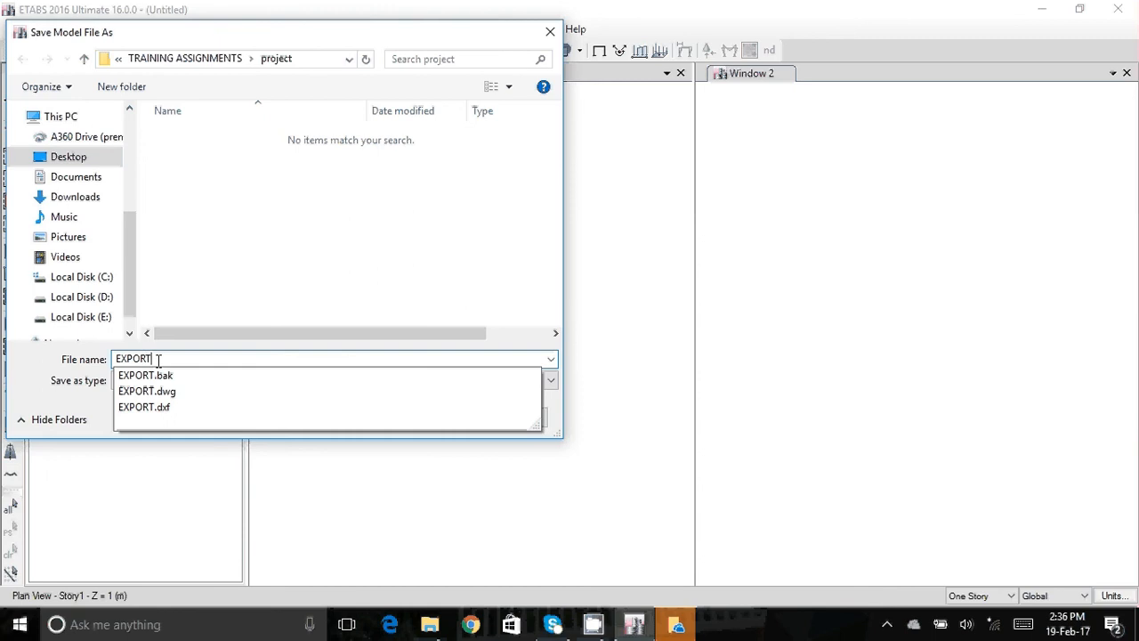
{"action": "left_click", "coordinate": [184, 282]}
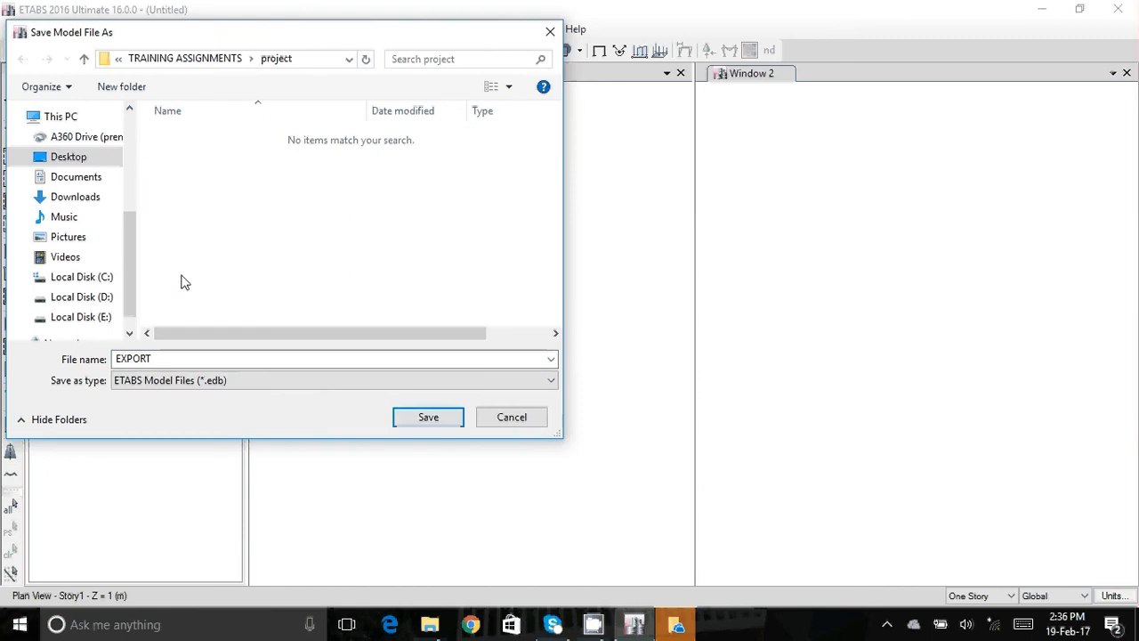
{"action": "left_click", "coordinate": [426, 419]}
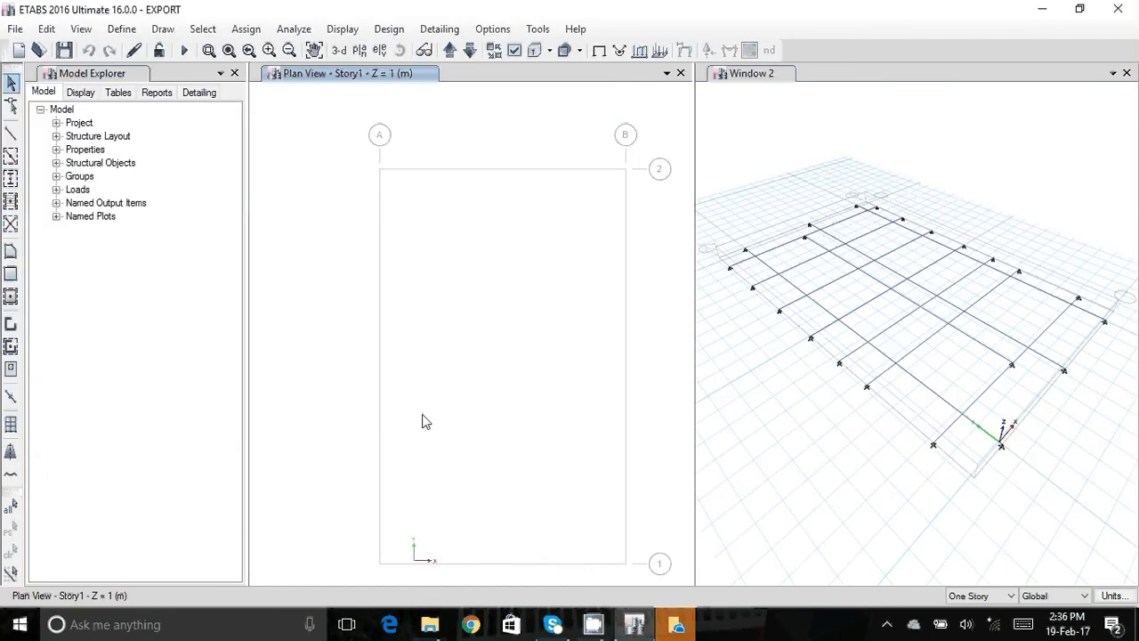
Close the plan view and the Model Explorer, leaving only the 3-D view open.
{"action": "left_click", "coordinate": [681, 73]}
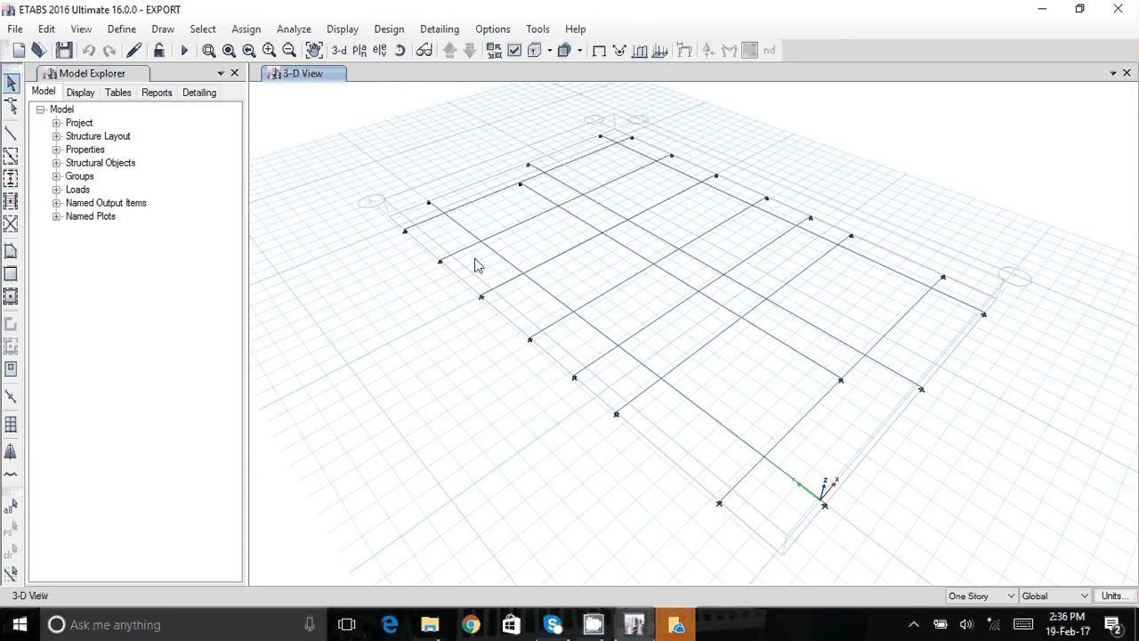
{"action": "left_click", "coordinate": [234, 73]}
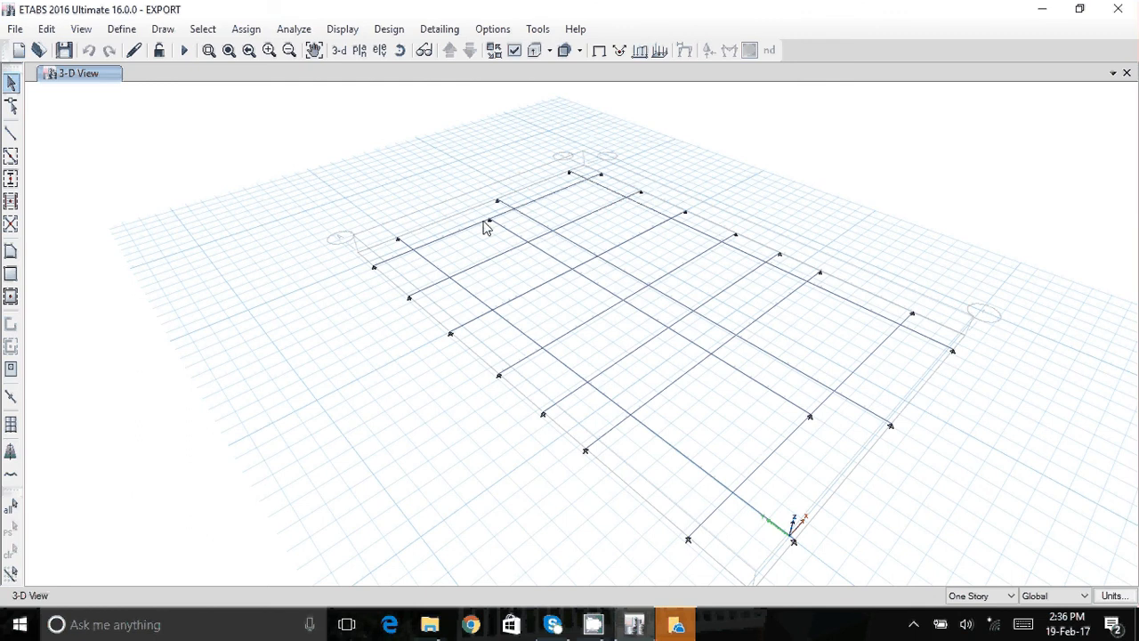
Turn off the horizon and hide the grid system in the 3-D view.
{"action": "left_click", "coordinate": [507, 51]}
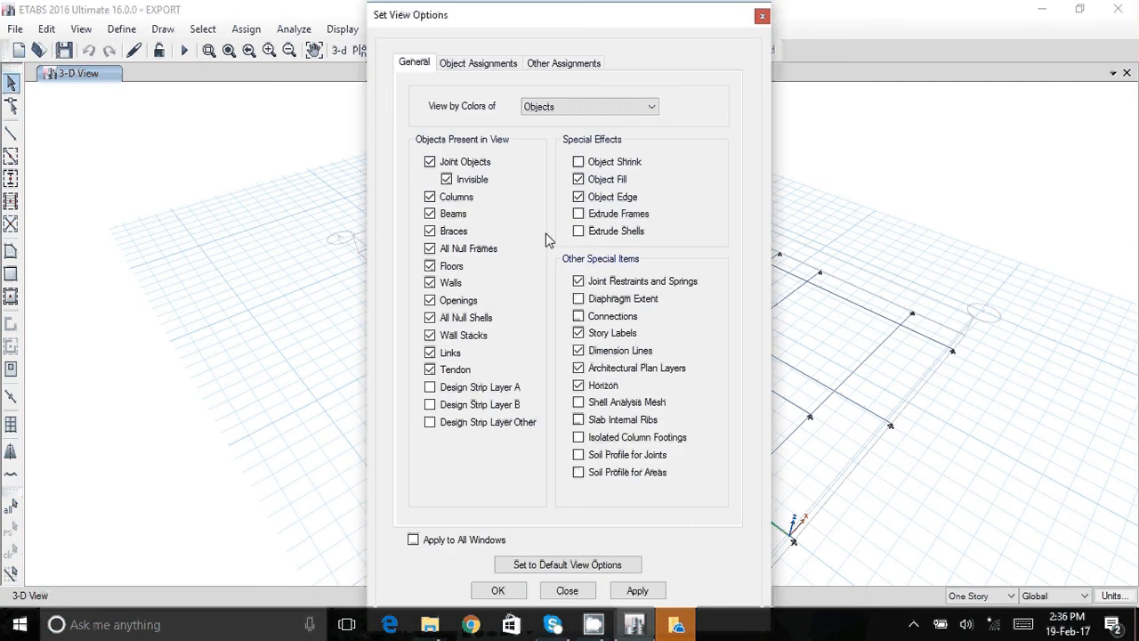
{"action": "left_click", "coordinate": [638, 590]}
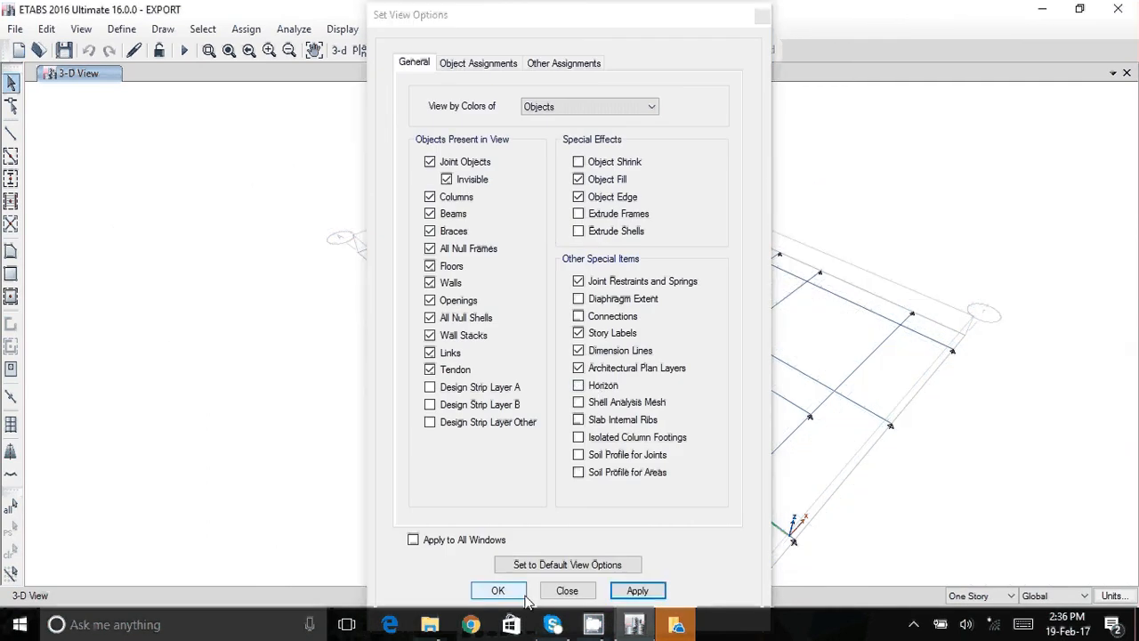
{"action": "left_click", "coordinate": [497, 590]}
{"action": "left_click", "coordinate": [81, 29]}
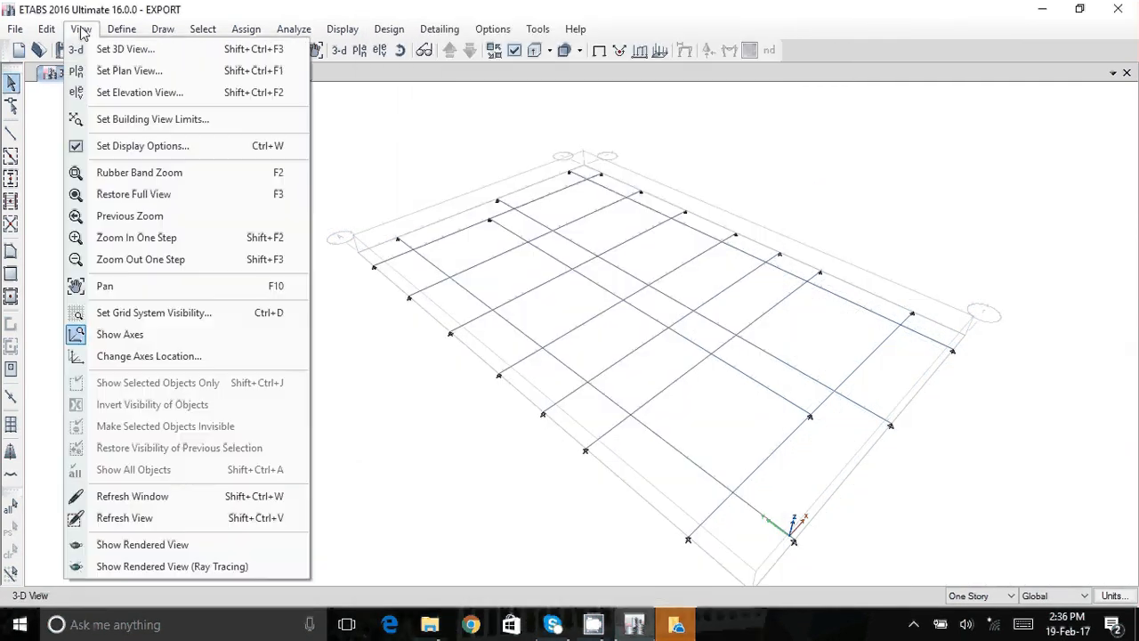
{"action": "left_click", "coordinate": [141, 317]}
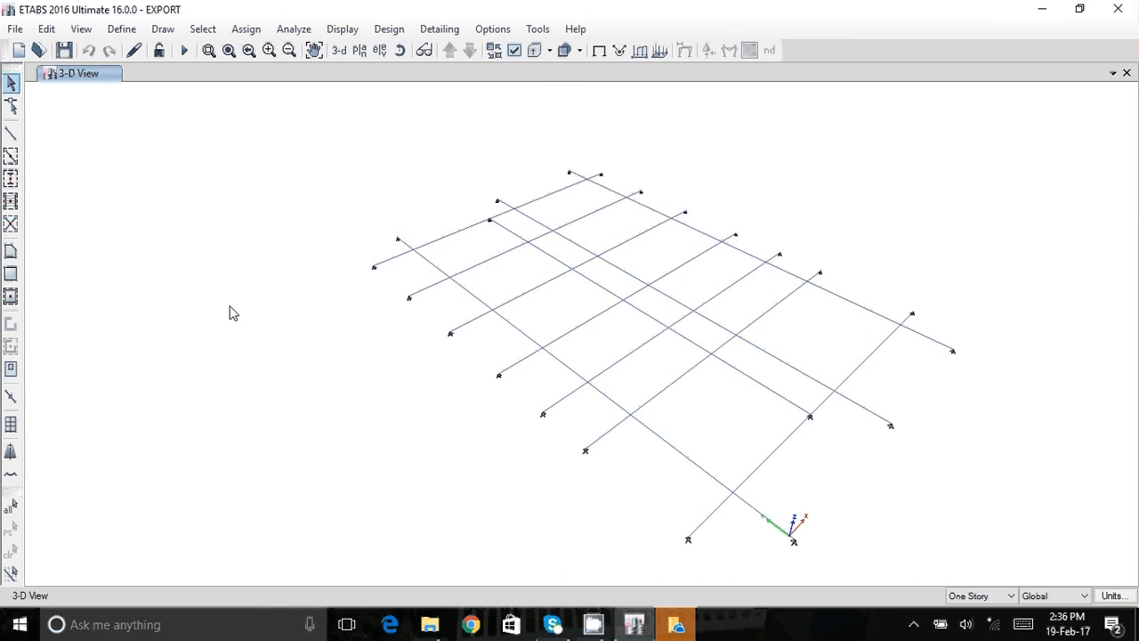
Set the height of Story1 to 3 m in the story data.
{"action": "left_click", "coordinate": [47, 29]}
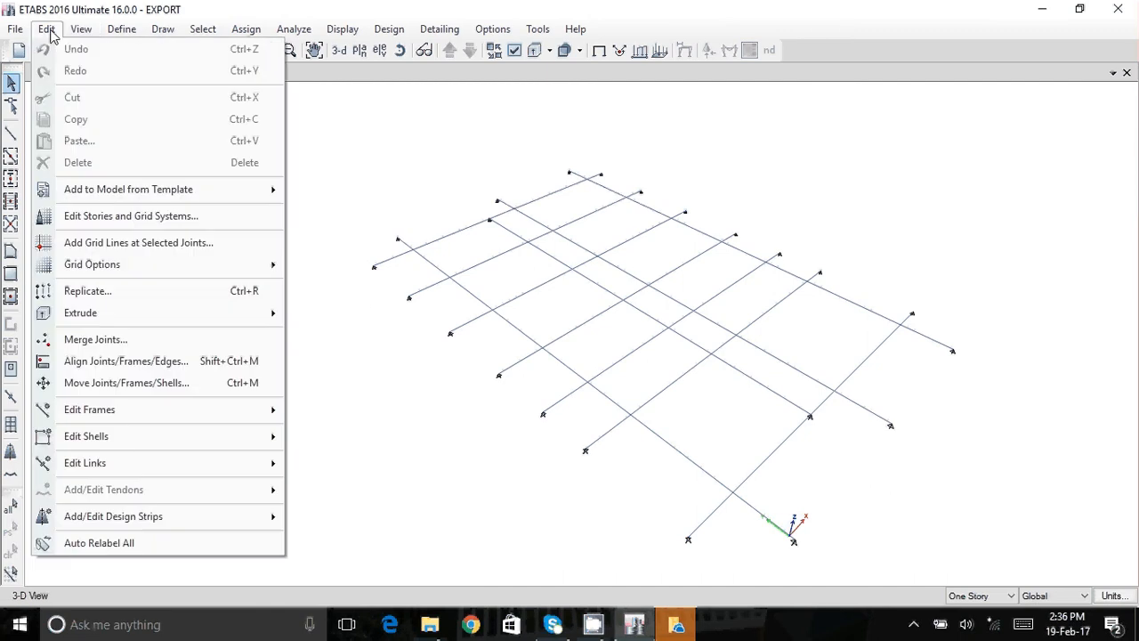
{"action": "left_click", "coordinate": [119, 217]}
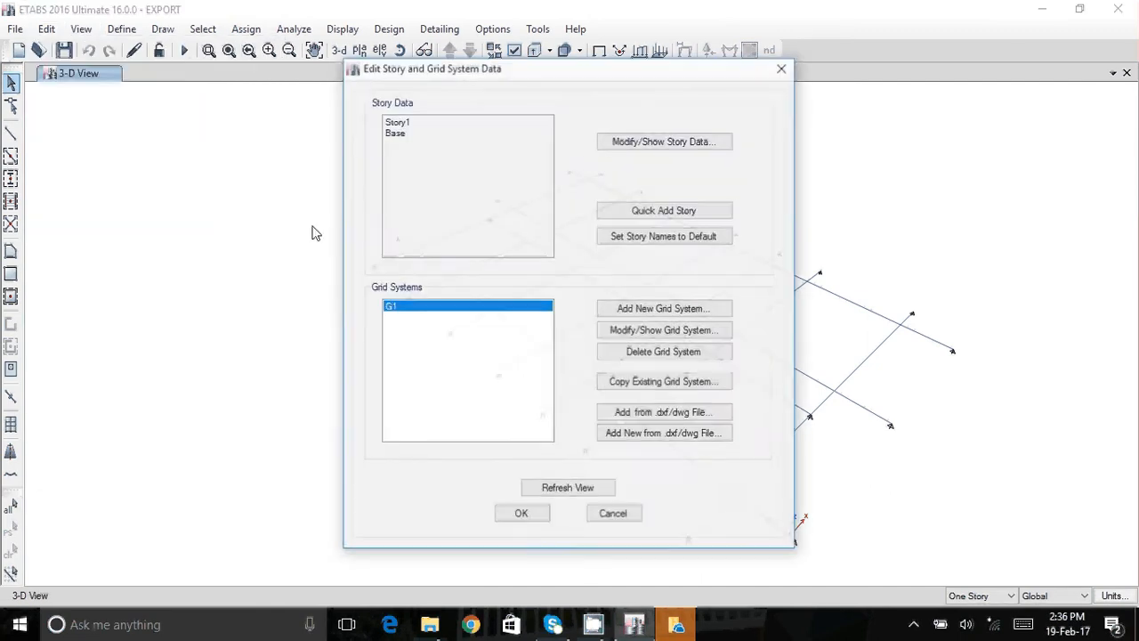
{"action": "left_click", "coordinate": [606, 142]}
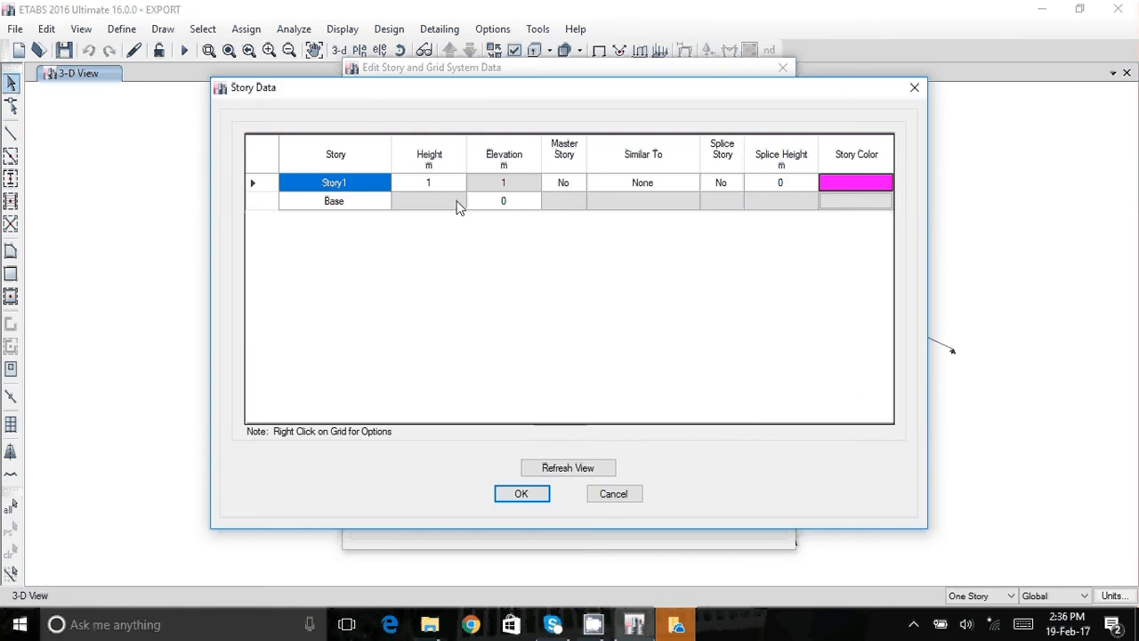
{"action": "left_click", "coordinate": [509, 189]}
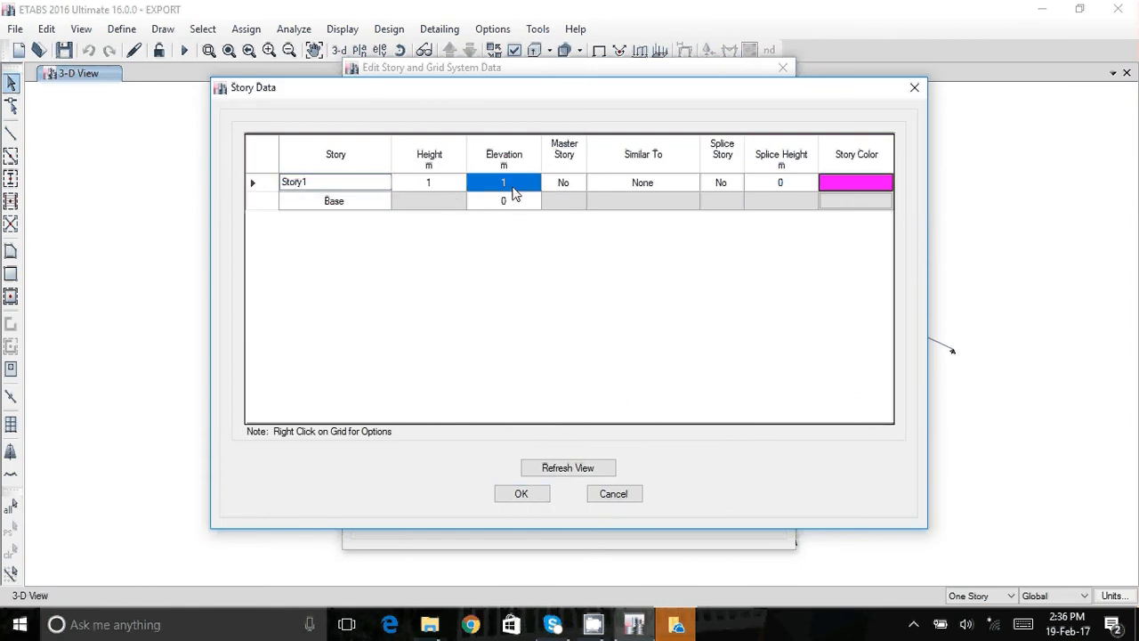
{"action": "left_click", "coordinate": [437, 185]}
{"action": "type", "text": "3"}
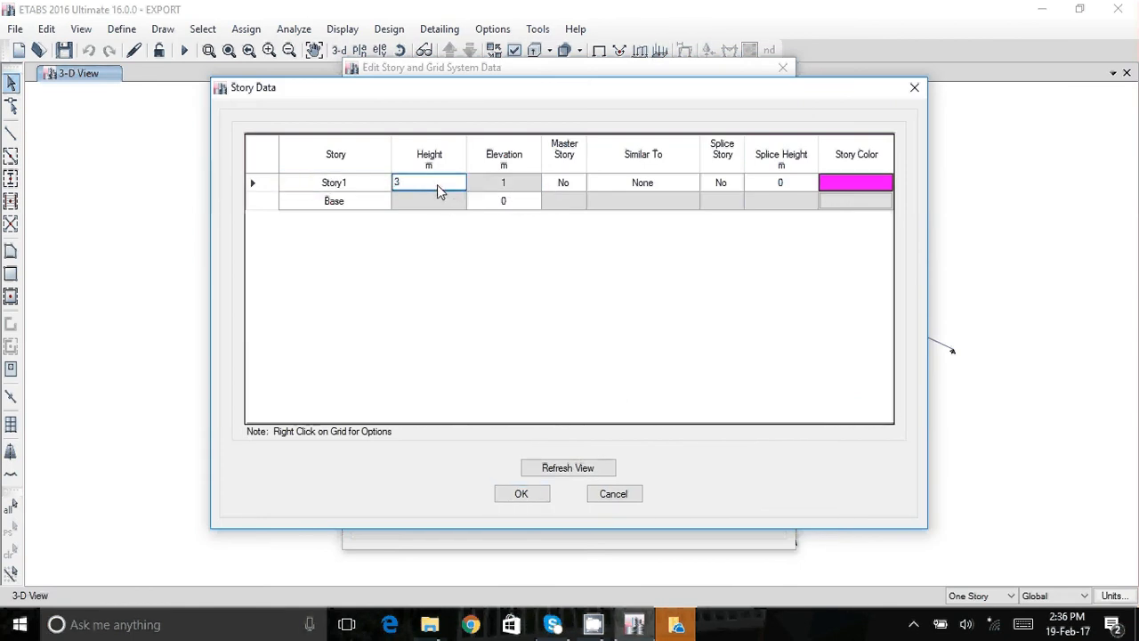
{"action": "left_click", "coordinate": [523, 494]}
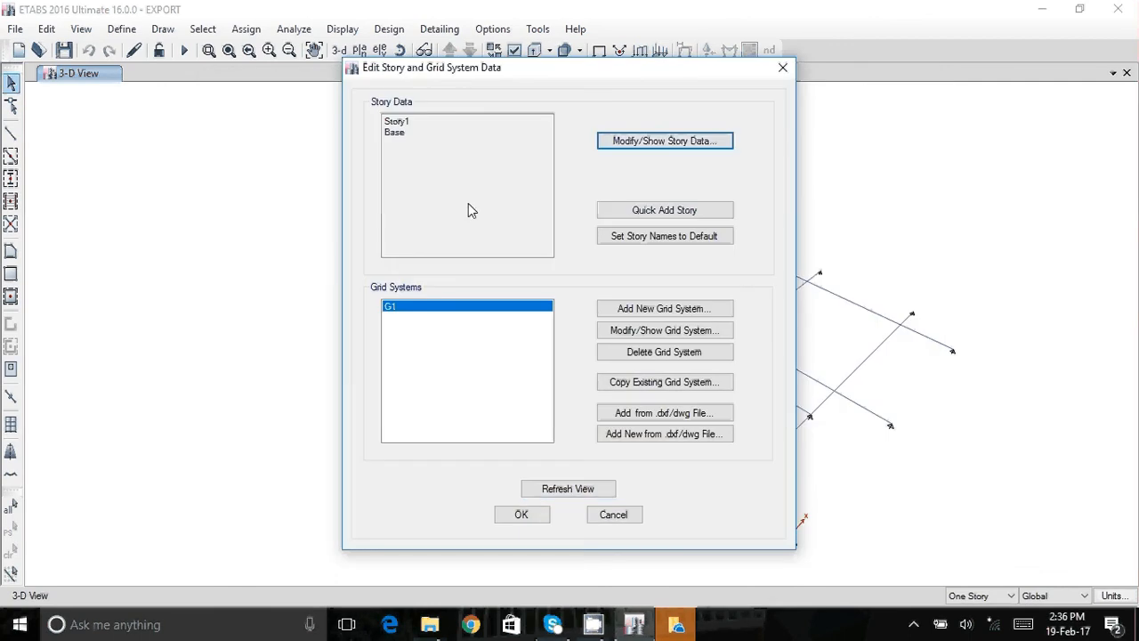
{"action": "left_click", "coordinate": [521, 515]}
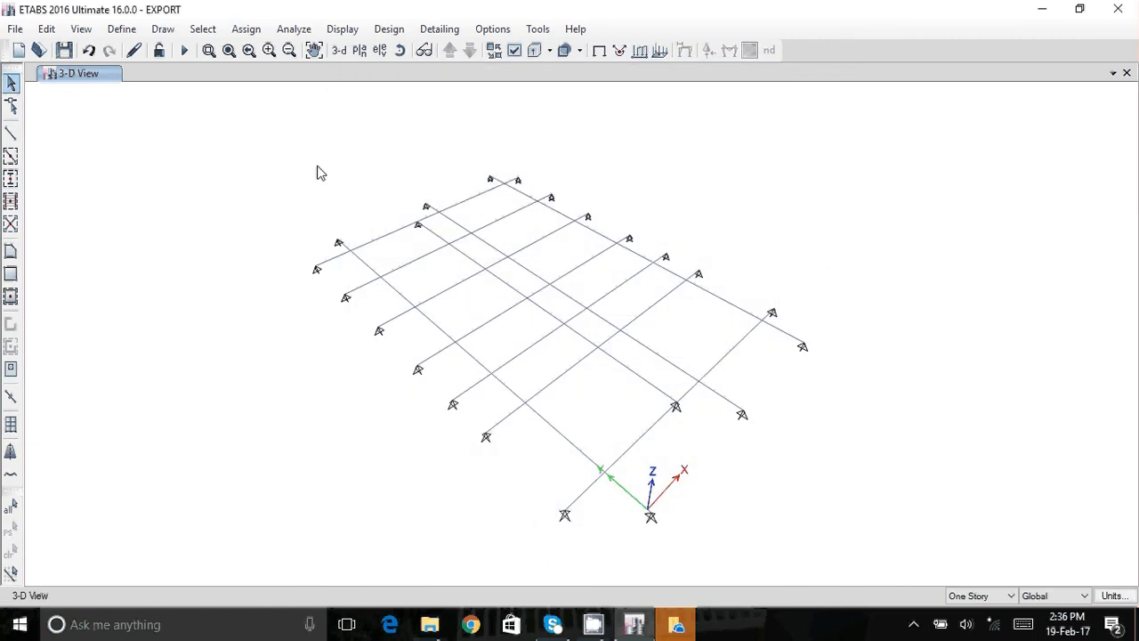
Select the whole imported grid and remove all restraints from its joints.
{"action": "left_click_drag", "start_coordinate": [273, 140], "coordinate": [897, 582]}
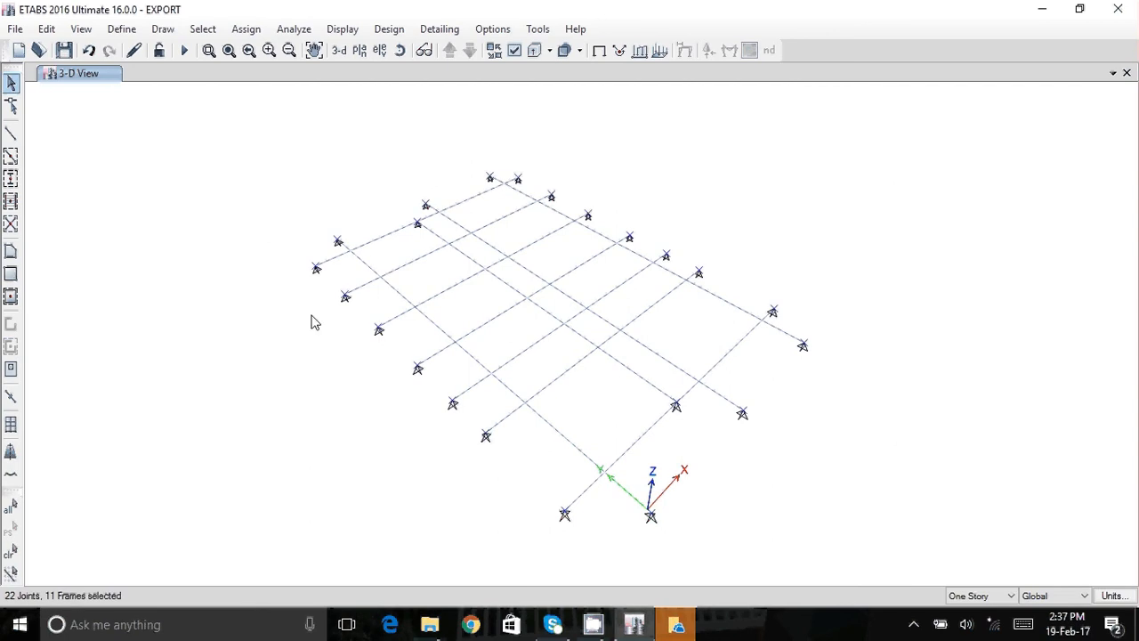
{"action": "left_click", "coordinate": [49, 30]}
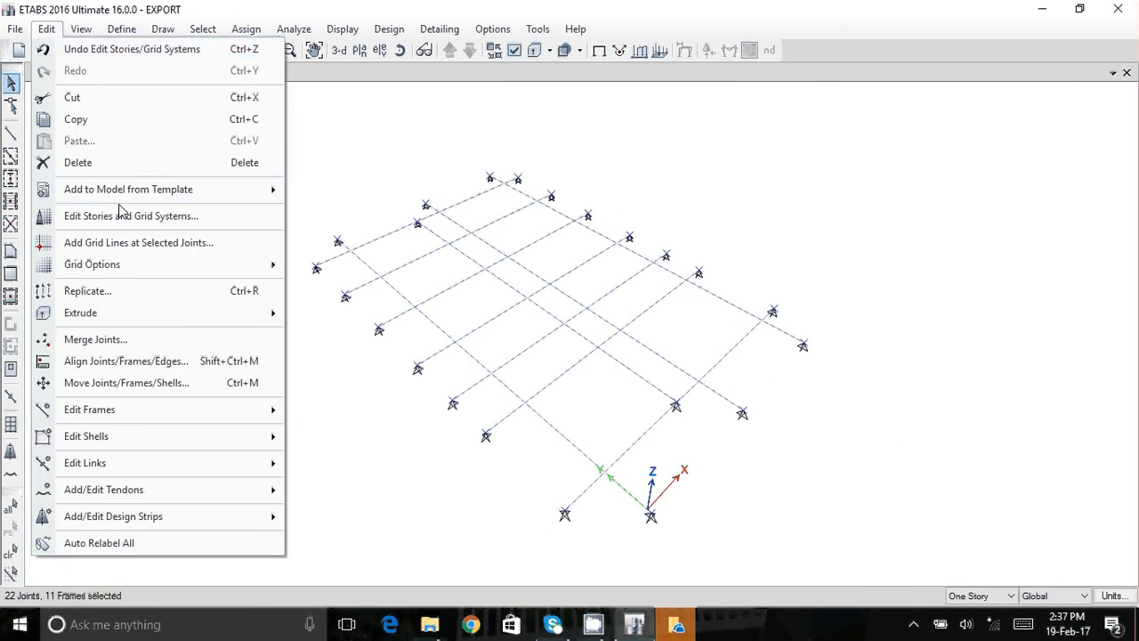
{"action": "left_click", "coordinate": [362, 148]}
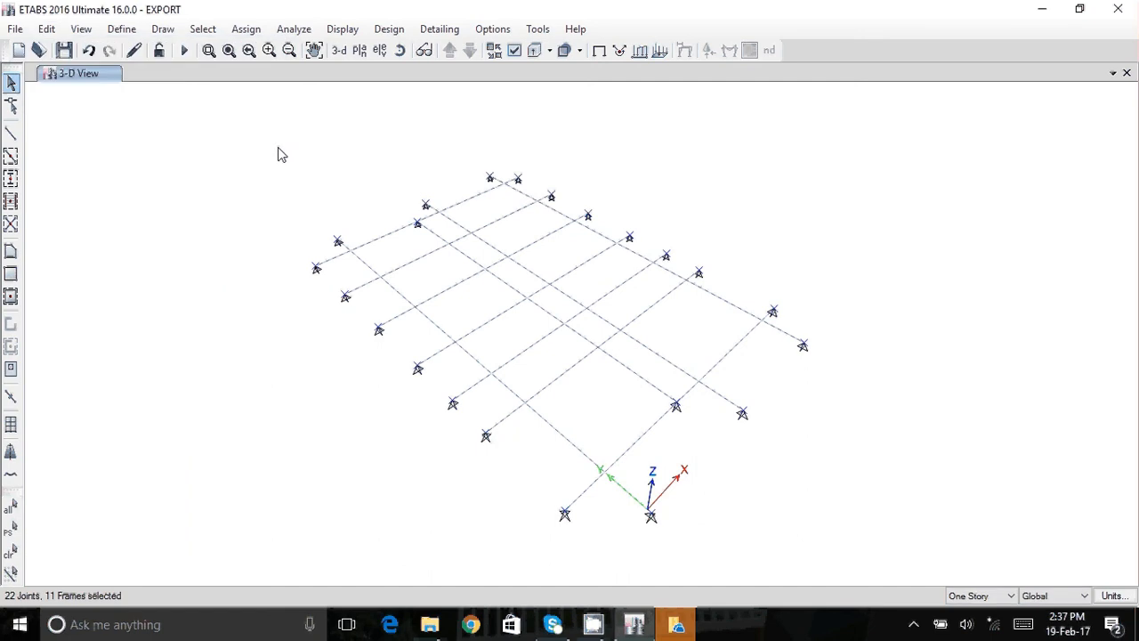
{"action": "left_click", "coordinate": [254, 32]}
{"action": "mouse_move", "coordinate": [267, 48]}
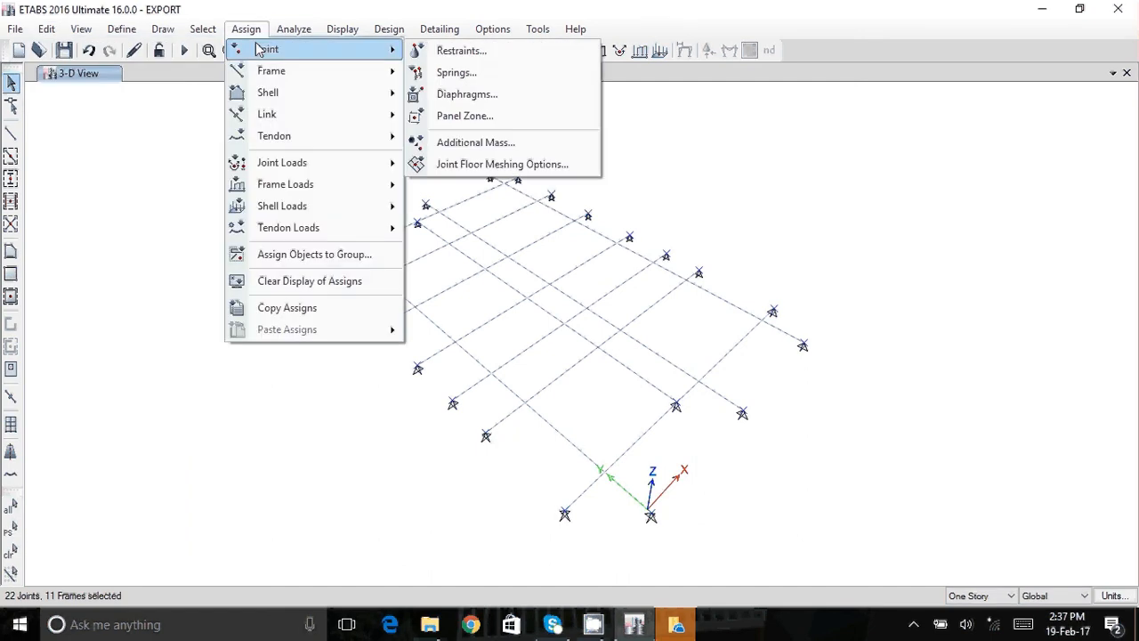
{"action": "left_click", "coordinate": [453, 50]}
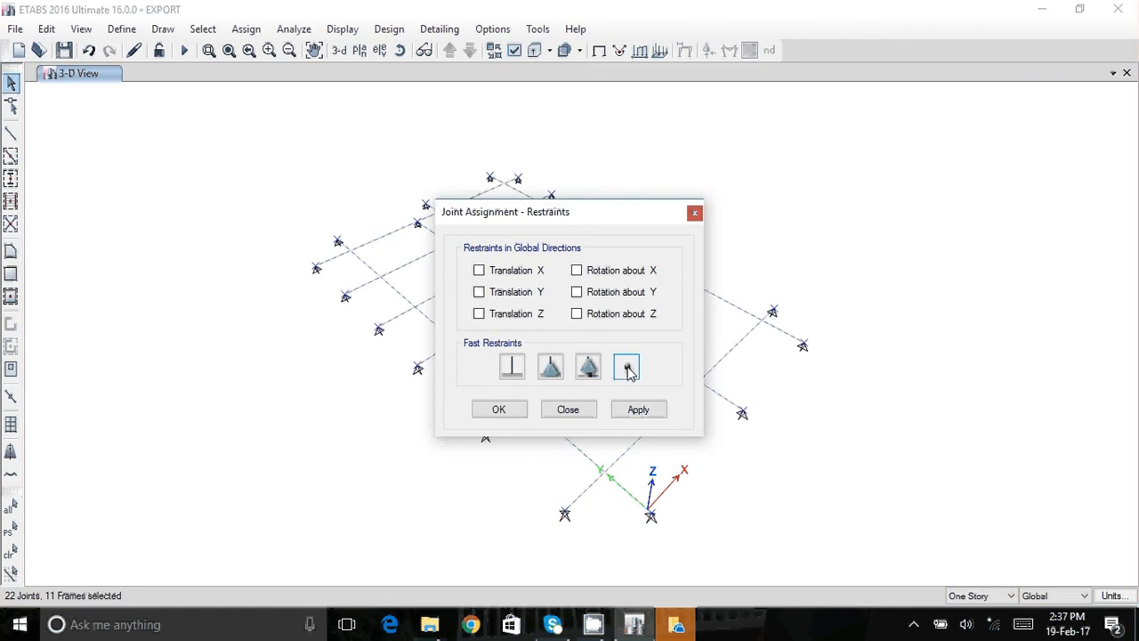
{"action": "left_click", "coordinate": [627, 368]}
{"action": "left_click", "coordinate": [638, 410]}
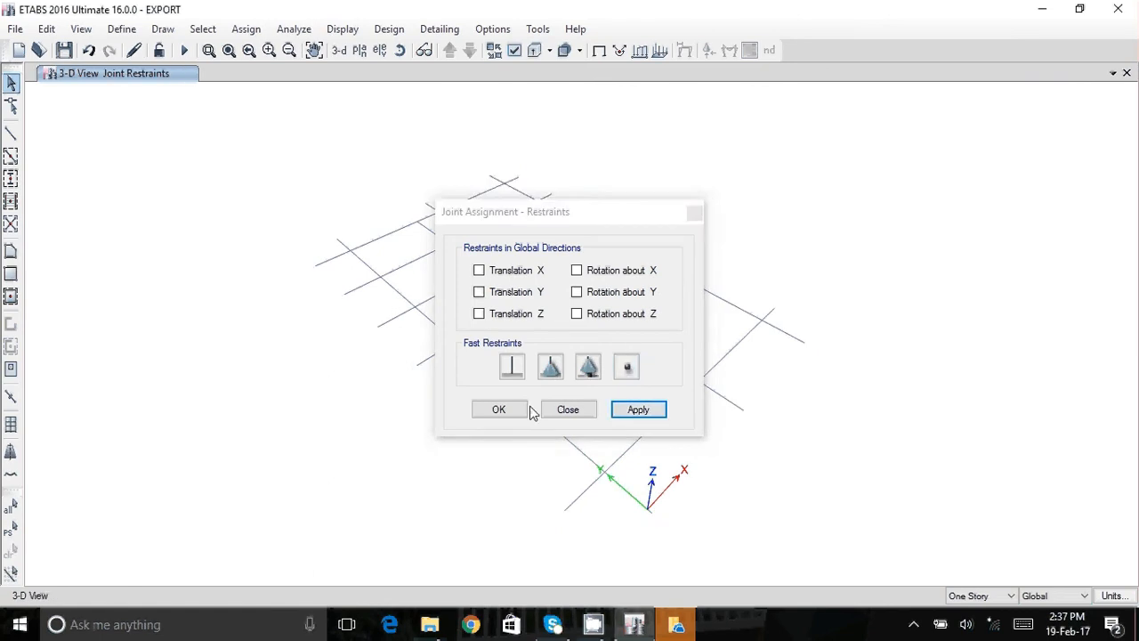
{"action": "left_click", "coordinate": [498, 410]}
Select the whole imported grid and divide its frames at intersections with the selected frames and joints.
{"action": "left_click_drag", "start_coordinate": [262, 143], "coordinate": [934, 553]}
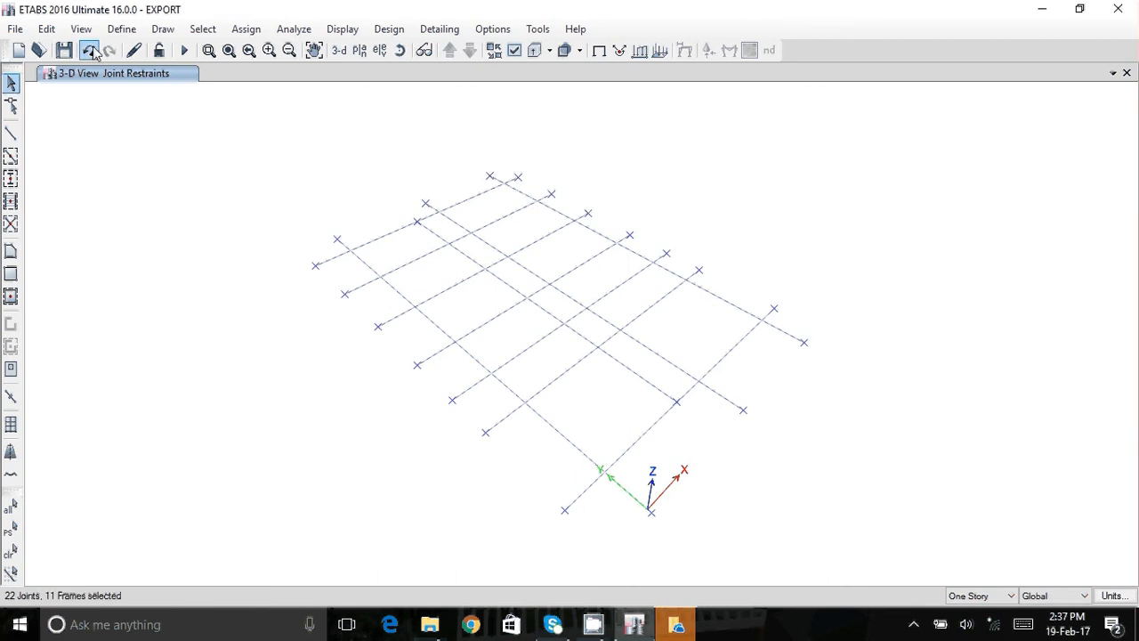
{"action": "left_click", "coordinate": [47, 29]}
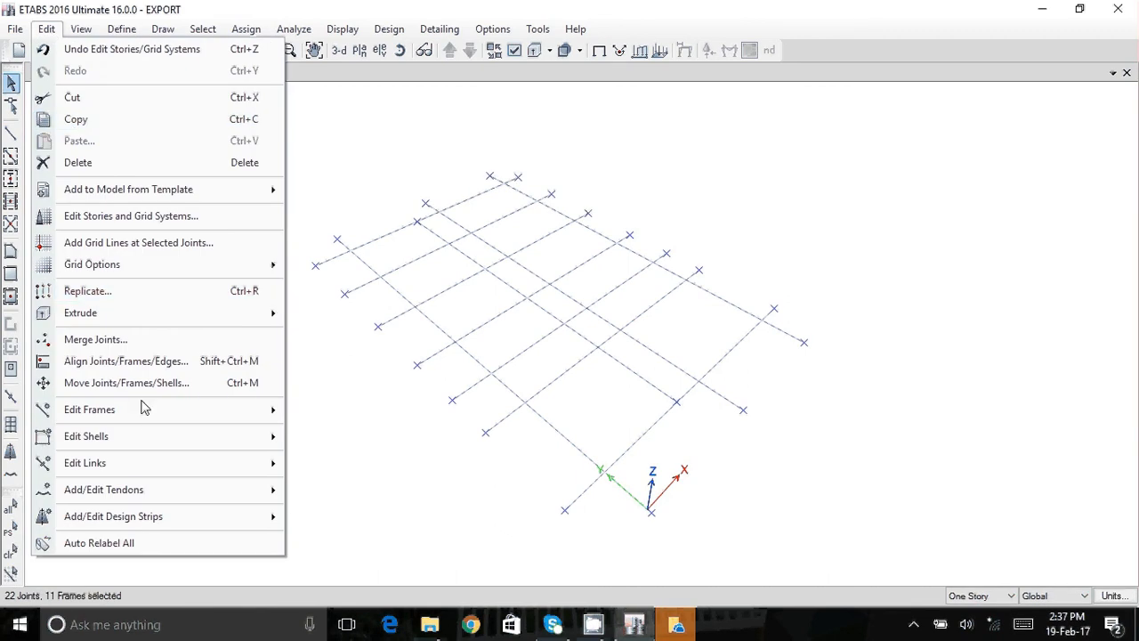
{"action": "mouse_move", "coordinate": [145, 415]}
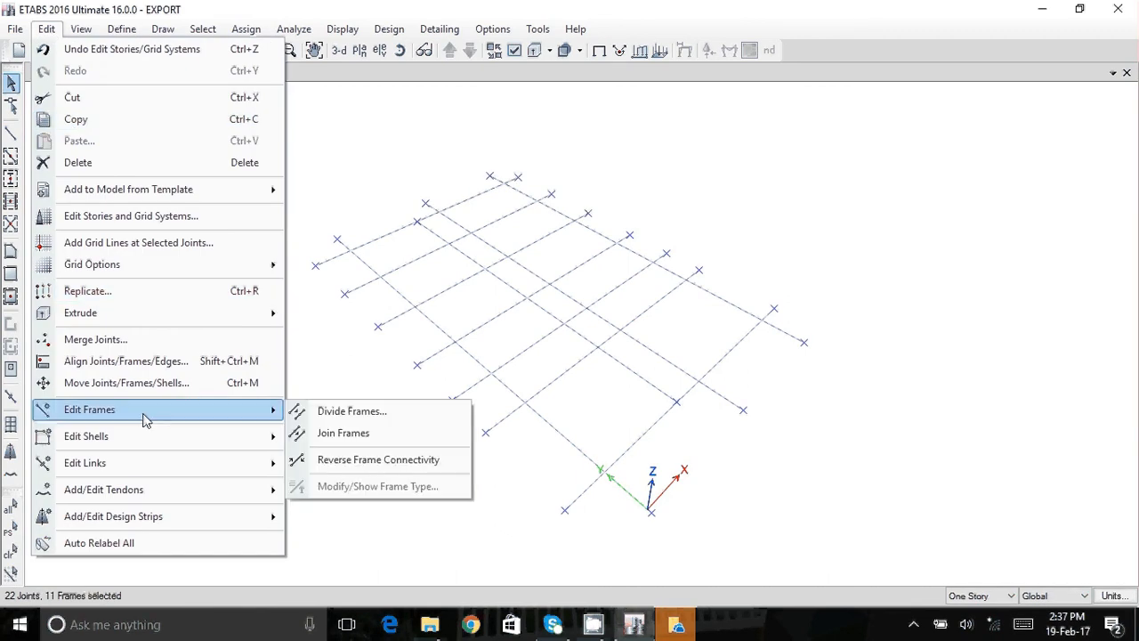
{"action": "left_click", "coordinate": [311, 416]}
{"action": "left_click", "coordinate": [446, 310]}
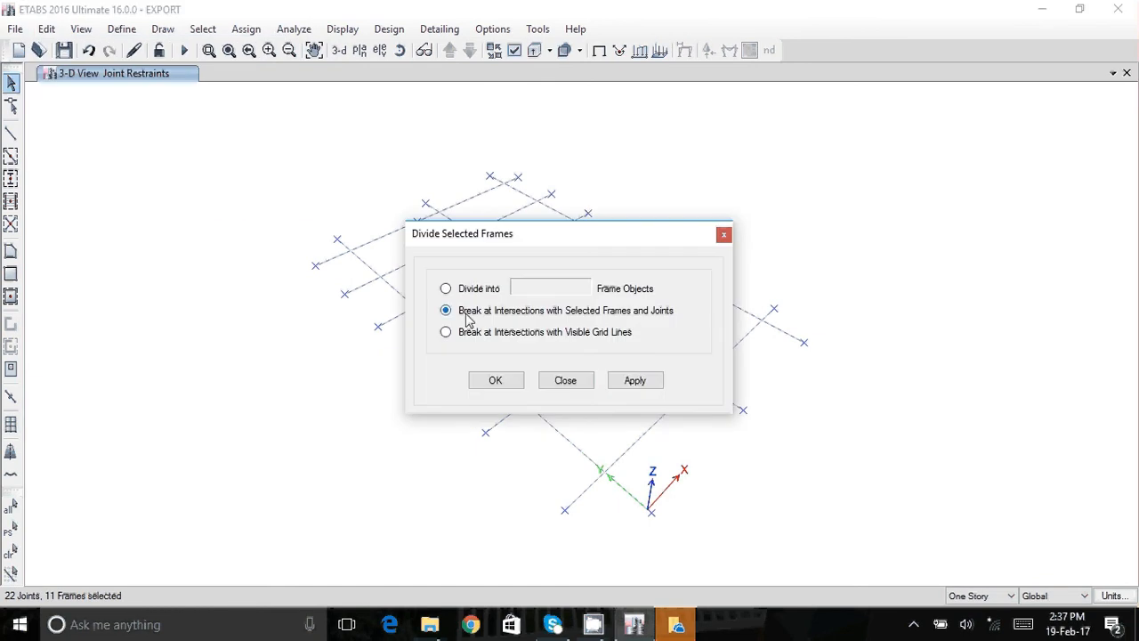
{"action": "left_click", "coordinate": [629, 380]}
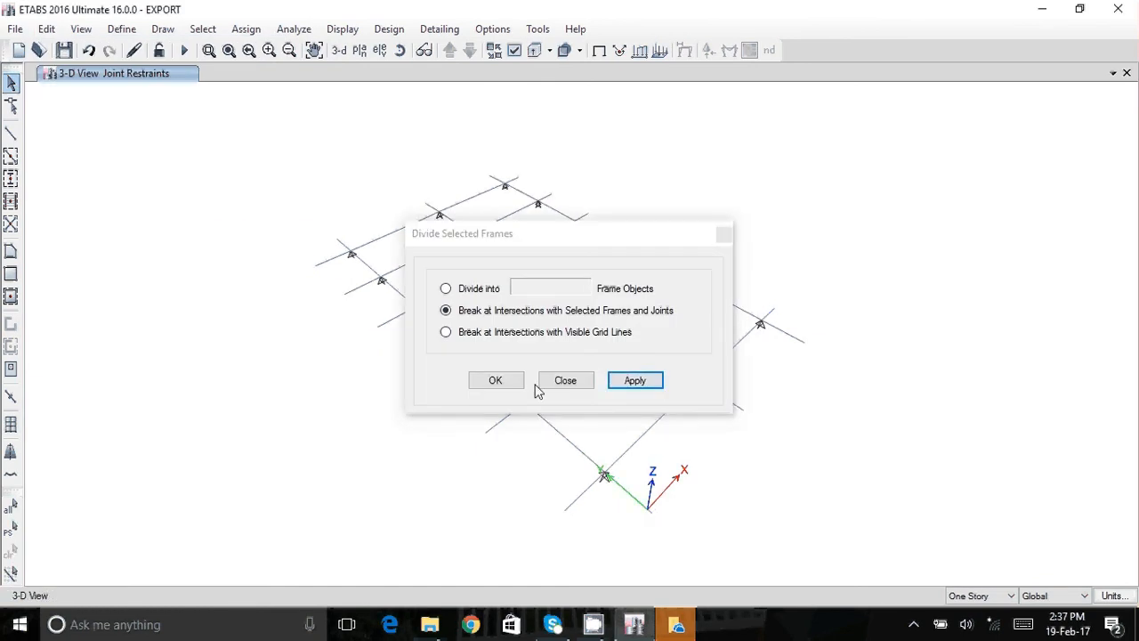
{"action": "left_click", "coordinate": [494, 381]}
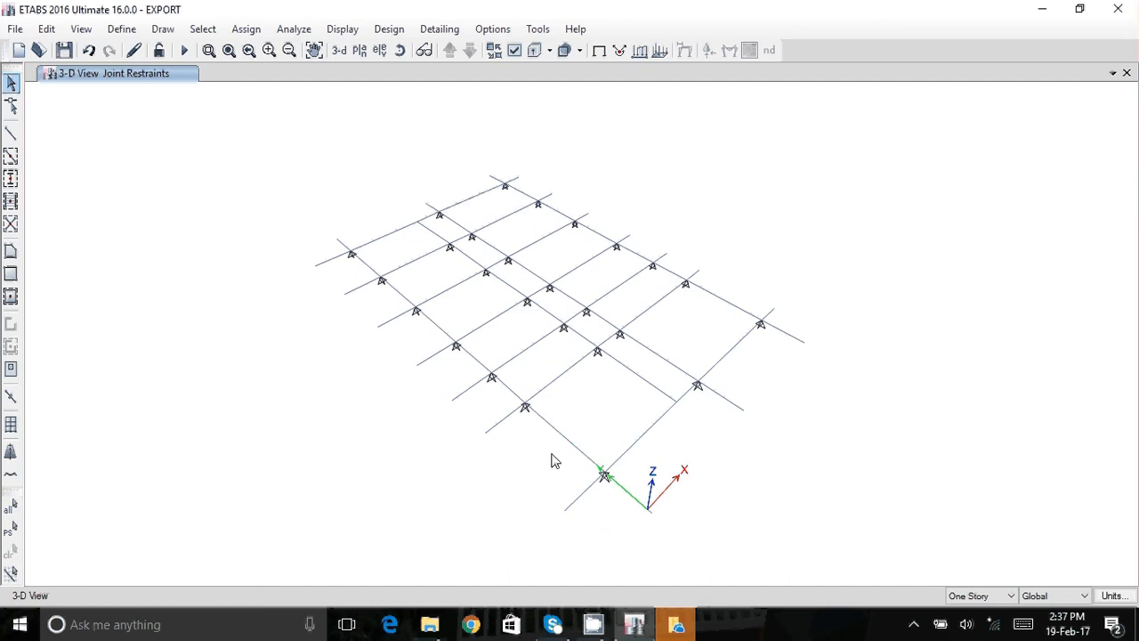
Delete the short frame stubs that overhang the grid outline on its negative X side and both Y ends.
{"action": "left_click_drag", "start_coordinate": [531, 474], "coordinate": [409, 342]}
{"action": "left_click_drag", "start_coordinate": [392, 330], "coordinate": [369, 300]}
{"action": "mouse_move", "coordinate": [322, 265]}
{"action": "left_mouse_down"}
{"action": "mouse_move", "coordinate": [295, 245]}
{"action": "mouse_move", "coordinate": [314, 263]}
{"action": "mouse_move", "coordinate": [347, 247]}
{"action": "mouse_move", "coordinate": [325, 237]}
{"action": "left_mouse_up"}
{"action": "left_click_drag", "start_coordinate": [433, 204], "coordinate": [415, 211]}
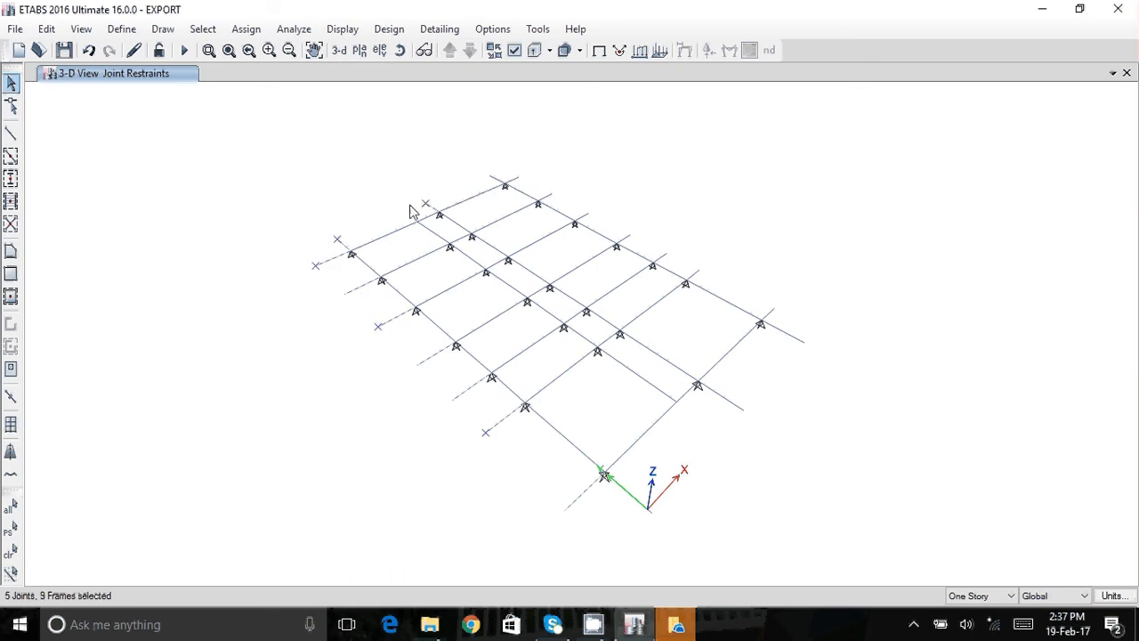
{"action": "left_click_drag", "start_coordinate": [488, 181], "coordinate": [488, 183]}
{"action": "left_click", "coordinate": [804, 332]}
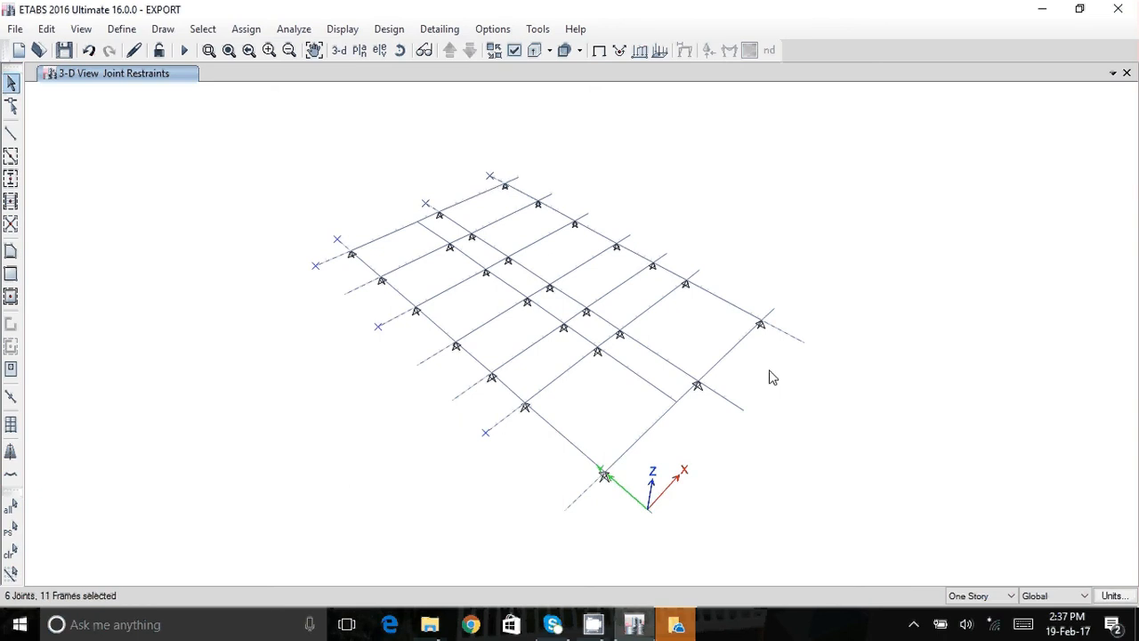
{"action": "left_click_drag", "start_coordinate": [746, 396], "coordinate": [725, 419]}
{"action": "left_click_drag", "start_coordinate": [648, 484], "coordinate": [611, 516]}
{"action": "key", "text": "Delete"}
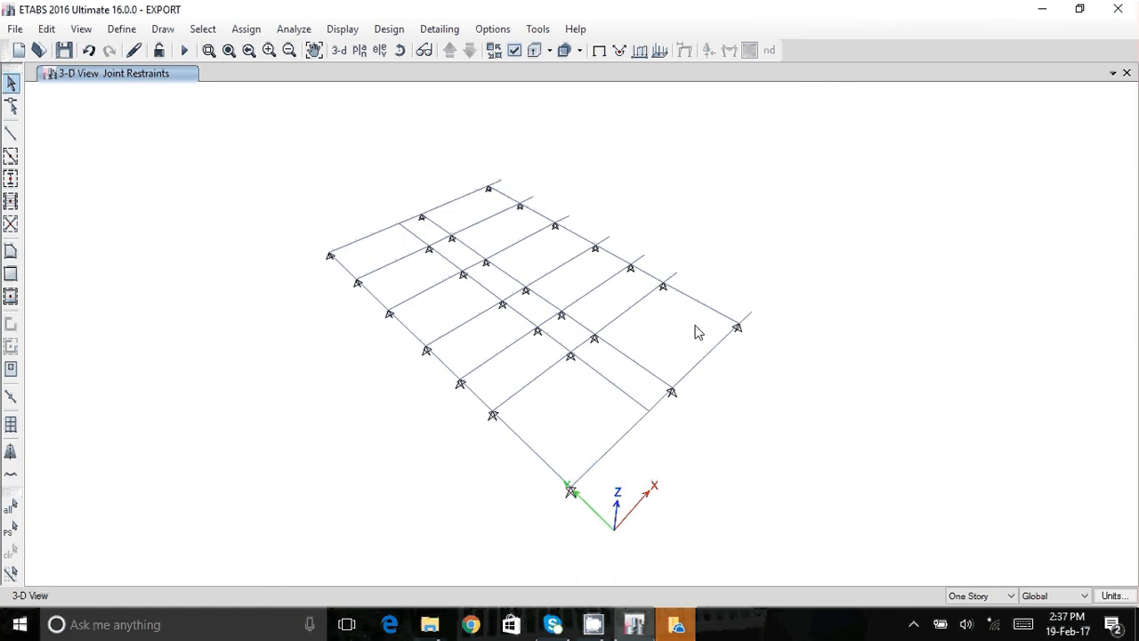
In the Base plan view, delete the frame stubs overhanging the grid's positive X edge, and return to the 3-D view.
{"action": "left_click", "coordinate": [359, 49]}
{"action": "left_click", "coordinate": [478, 270]}
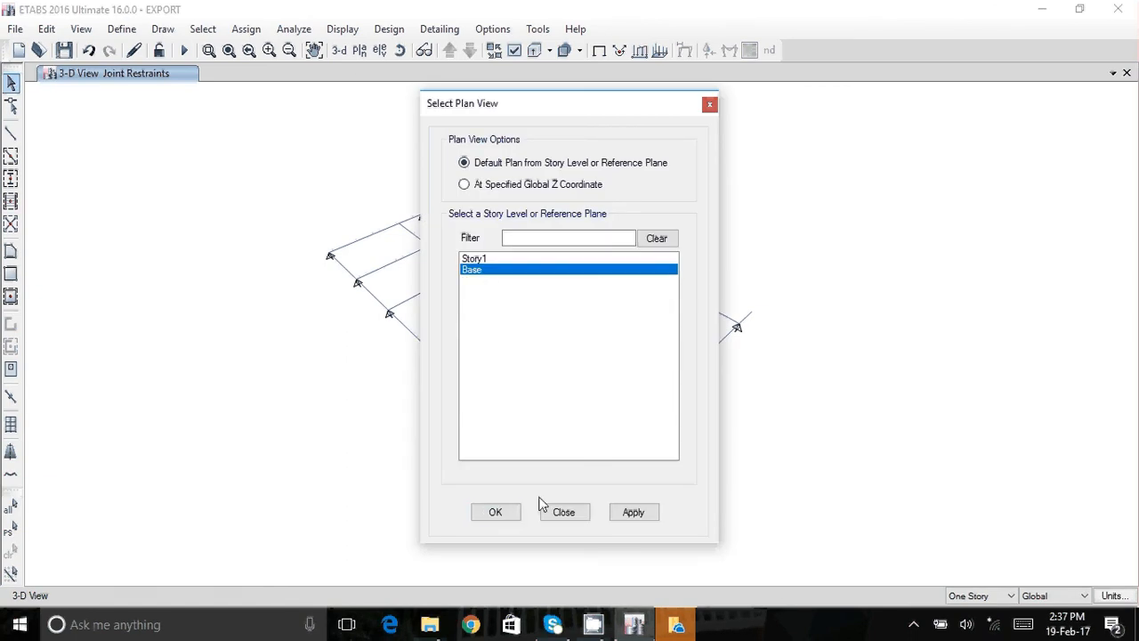
{"action": "left_click", "coordinate": [509, 513]}
{"action": "left_click_drag", "start_coordinate": [709, 414], "coordinate": [668, 148]}
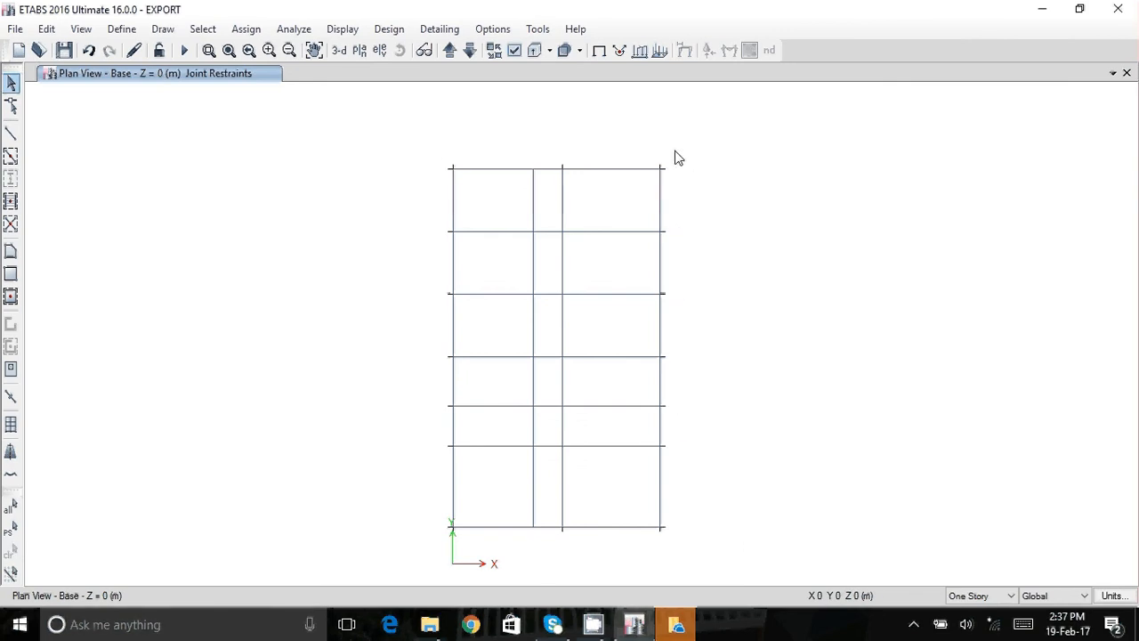
{"action": "left_click", "coordinate": [77, 32]}
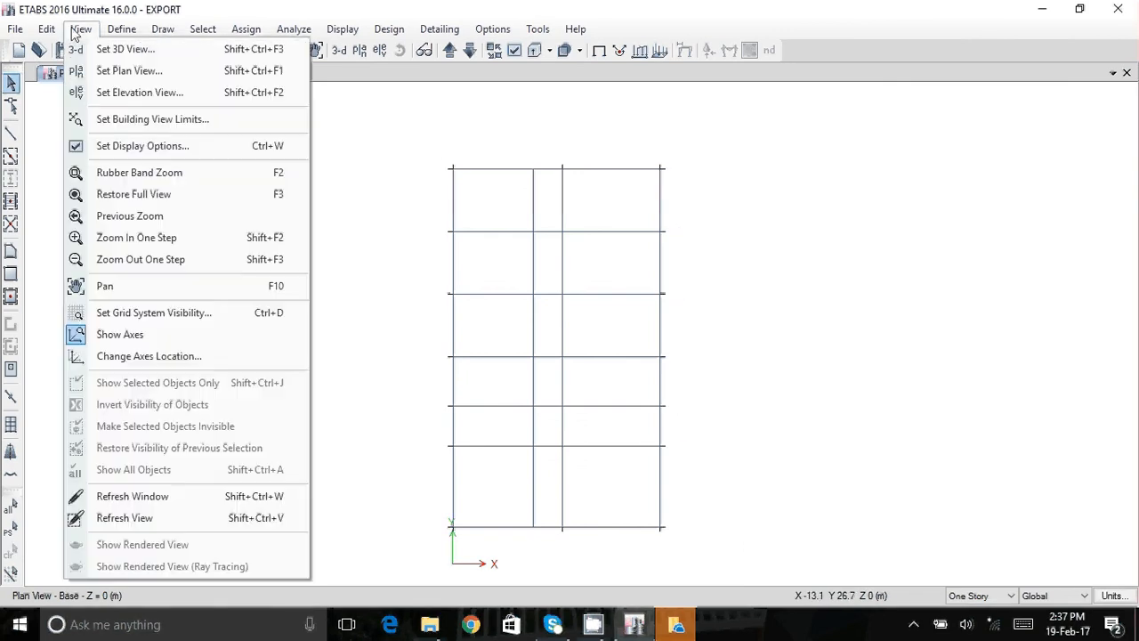
{"action": "left_click", "coordinate": [356, 262]}
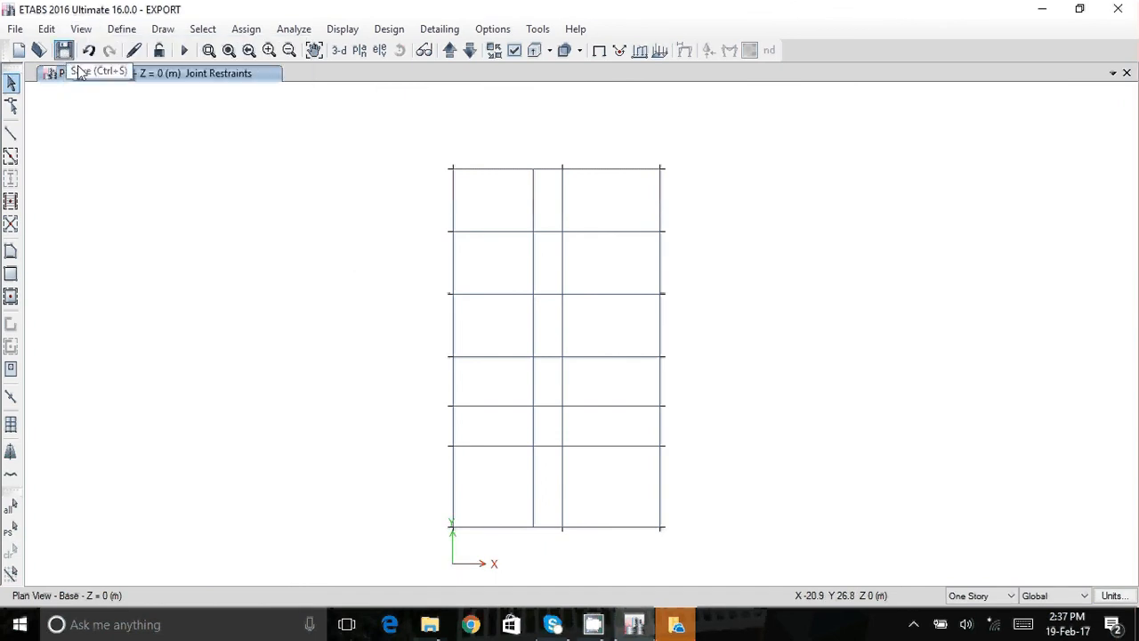
{"action": "left_click", "coordinate": [339, 51]}
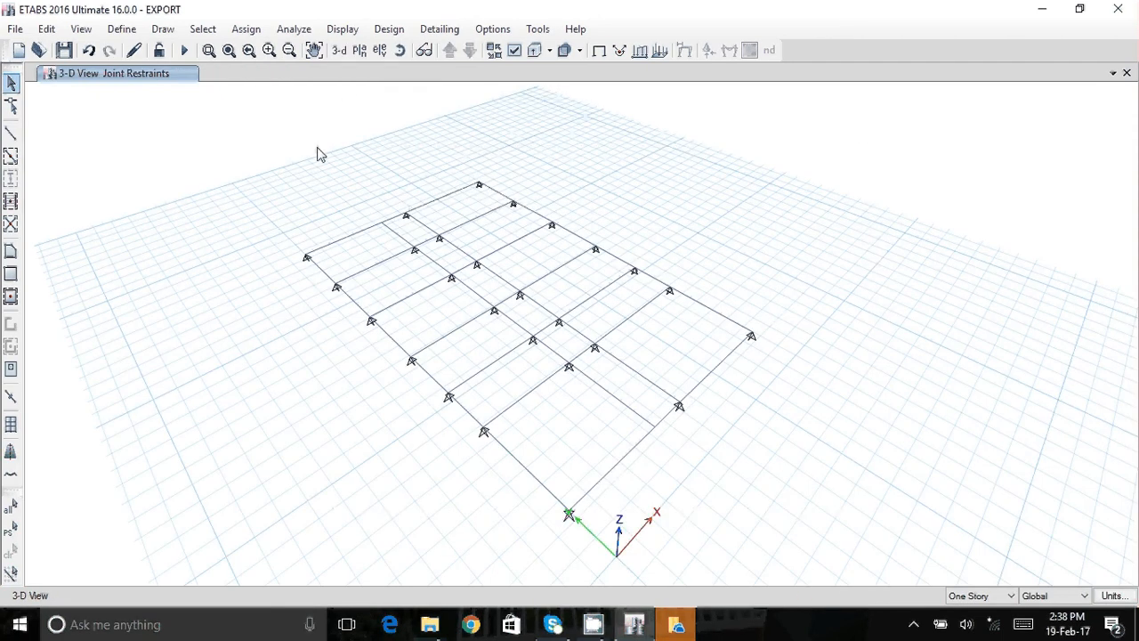
Select the whole trimmed grid and replicate it on Story1, keeping the original objects.
{"action": "left_click_drag", "start_coordinate": [316, 149], "coordinate": [867, 516]}
{"action": "left_click_drag", "start_coordinate": [211, 173], "coordinate": [650, 429]}
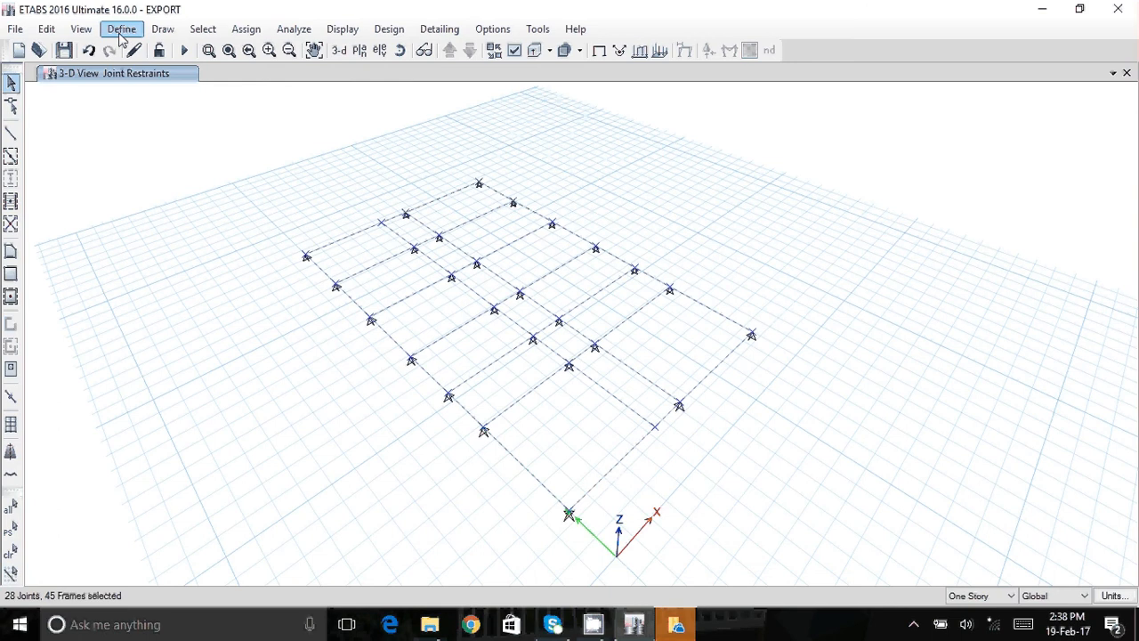
{"action": "left_click", "coordinate": [46, 29]}
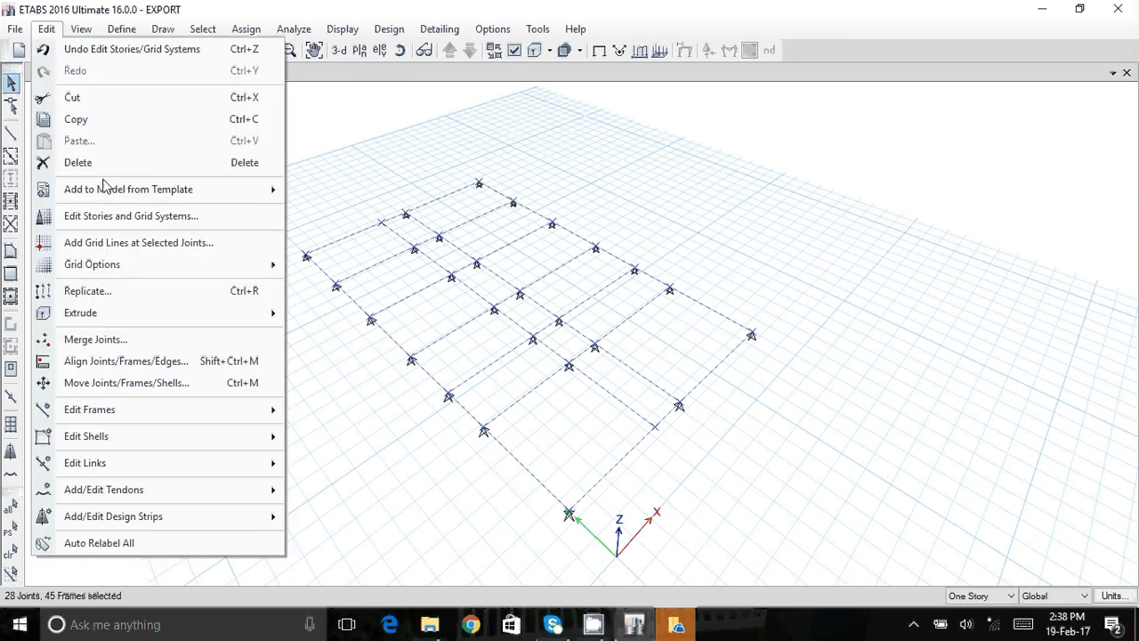
{"action": "left_click", "coordinate": [125, 299]}
{"action": "left_click", "coordinate": [576, 164]}
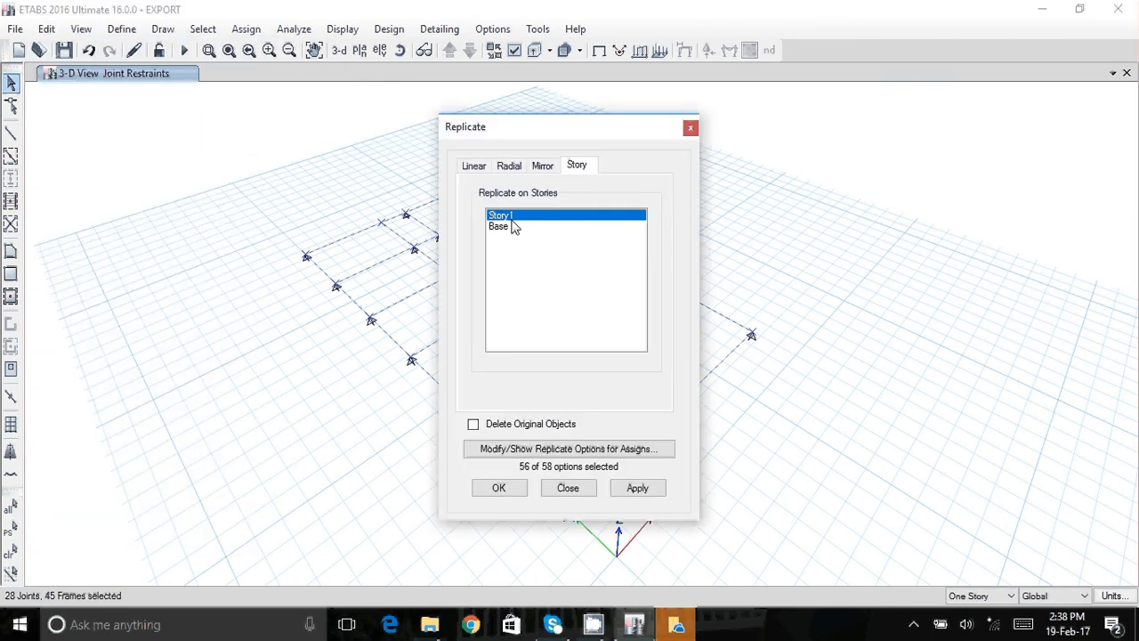
{"action": "left_click", "coordinate": [638, 489]}
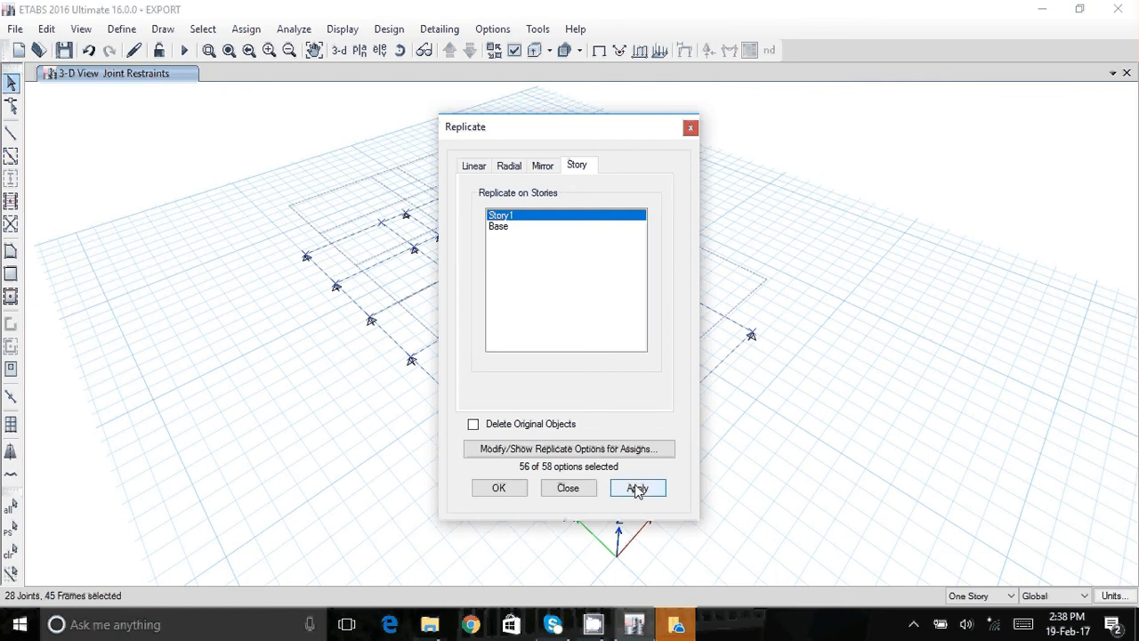
{"action": "left_click", "coordinate": [501, 489]}
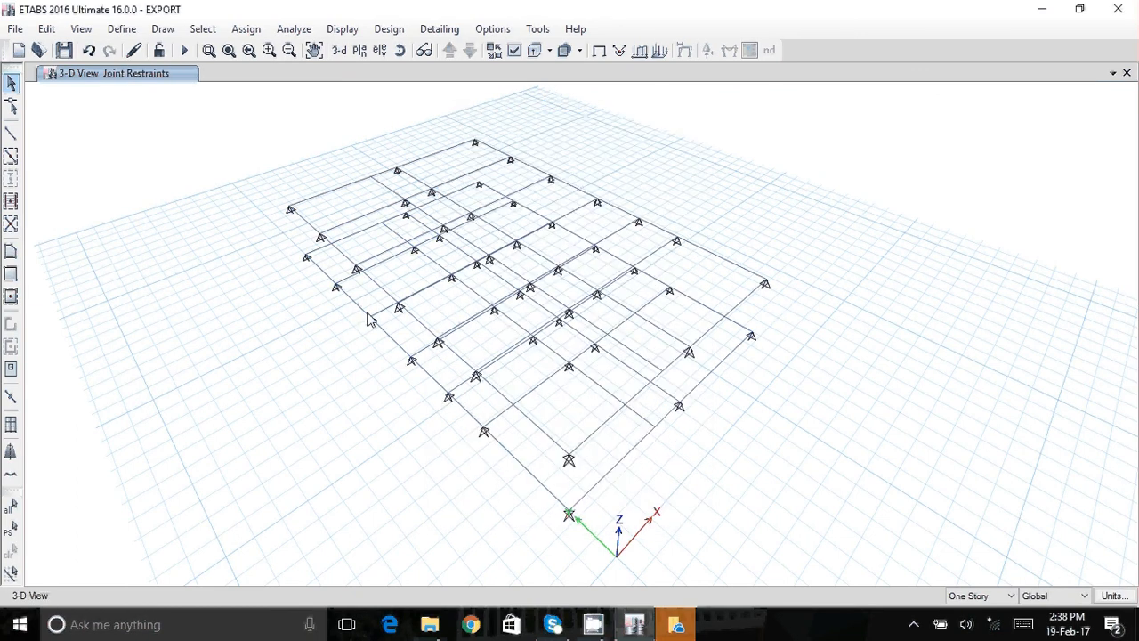
In the Base plan view, select and delete the entire base-level grid, and go back to the 3-D view.
{"action": "left_click", "coordinate": [359, 51]}
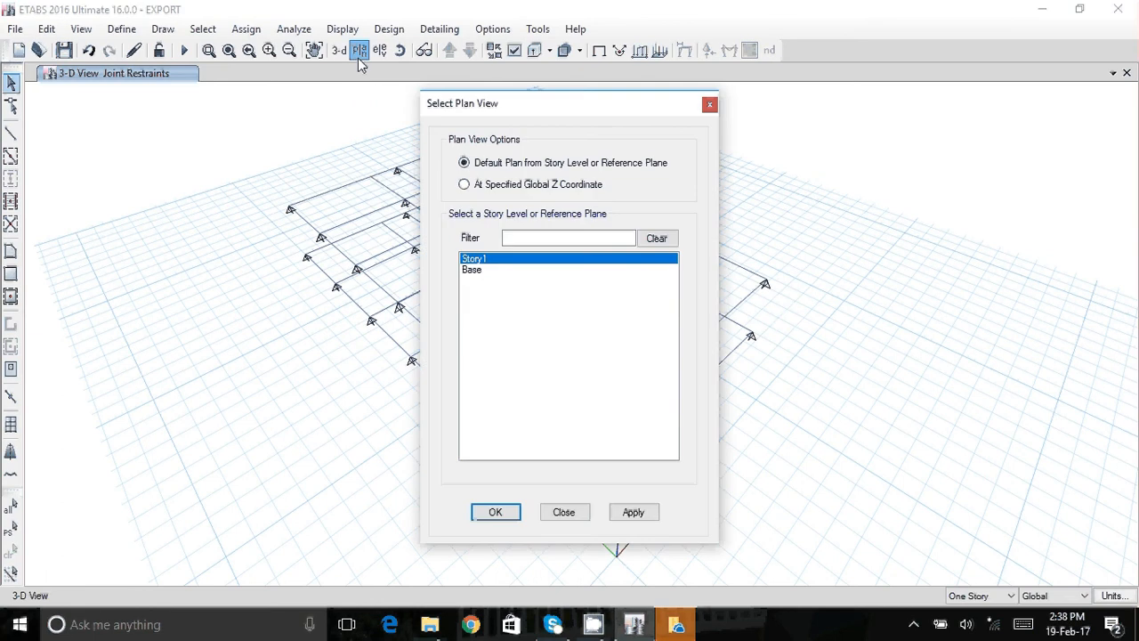
{"action": "left_click", "coordinate": [473, 270]}
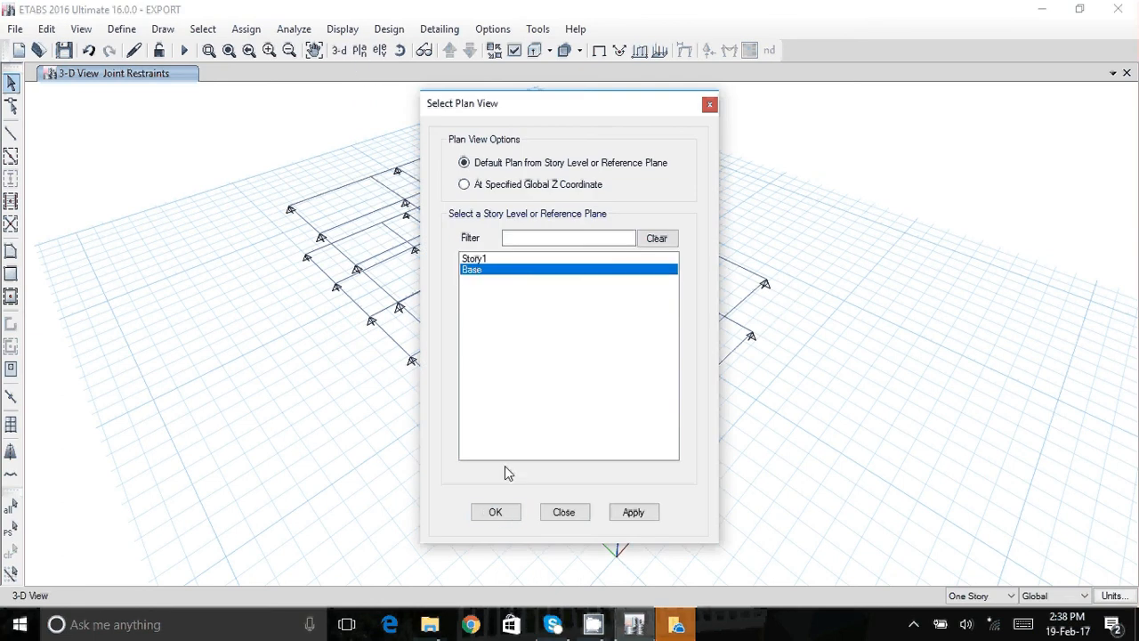
{"action": "left_click", "coordinate": [496, 513]}
{"action": "left_click_drag", "start_coordinate": [427, 151], "coordinate": [797, 574]}
{"action": "key", "text": "ctrl+r"}
{"action": "left_click", "coordinate": [338, 51]}
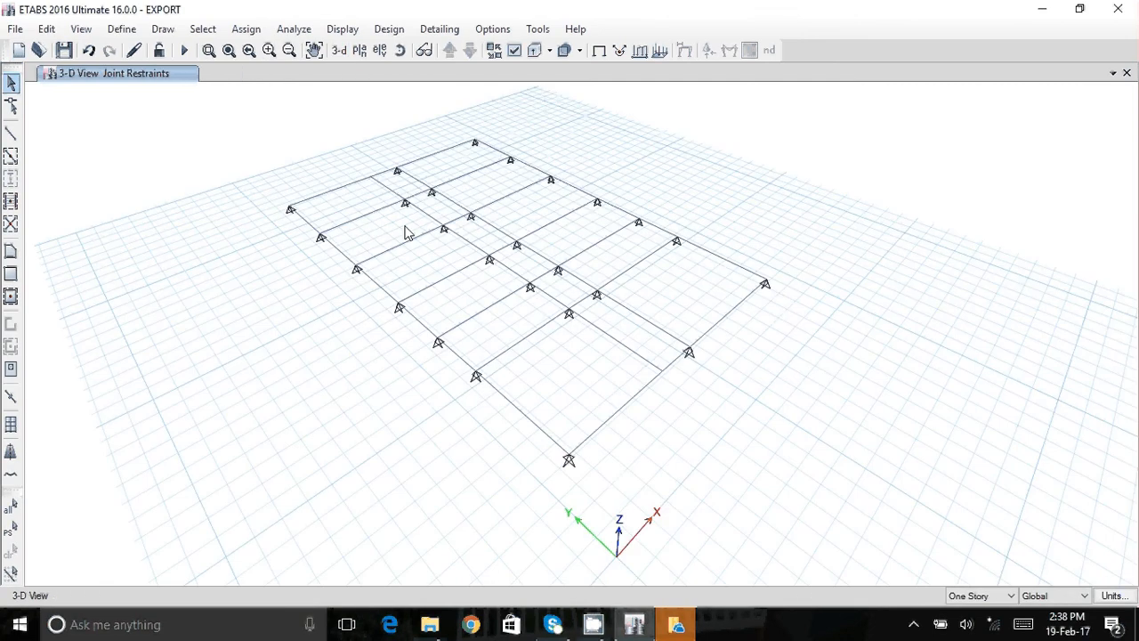
Select the whole Story1 grid and remove all restraints from its joints.
{"action": "left_click_drag", "start_coordinate": [255, 119], "coordinate": [822, 519]}
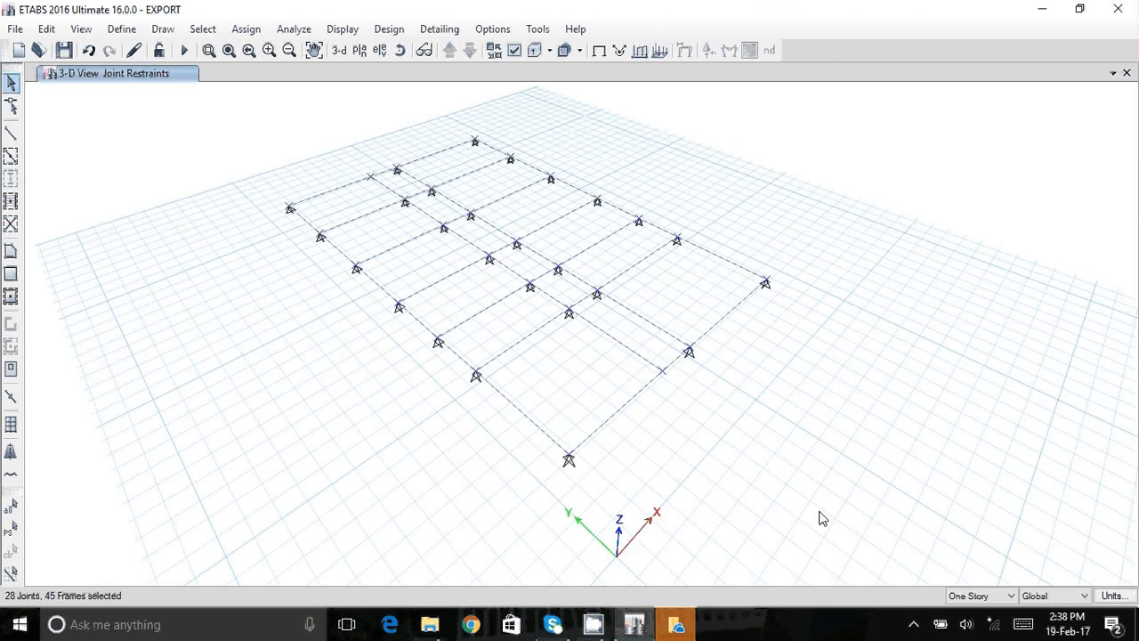
{"action": "left_click", "coordinate": [237, 30]}
{"action": "left_click", "coordinate": [440, 29]}
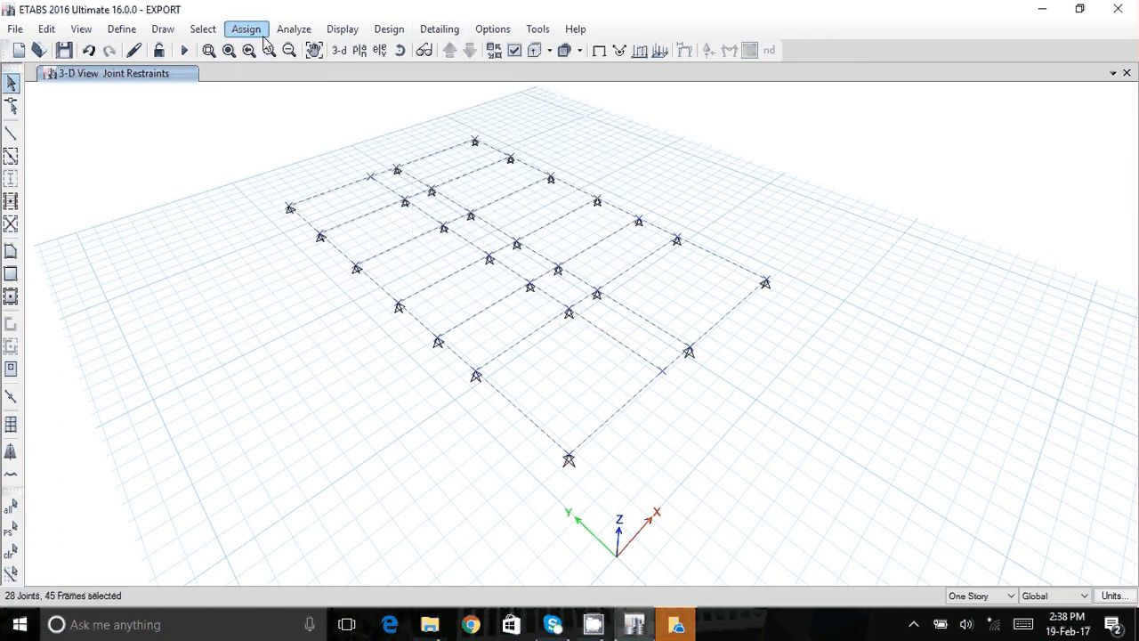
{"action": "left_click", "coordinate": [247, 30]}
{"action": "mouse_move", "coordinate": [382, 46]}
{"action": "left_click", "coordinate": [462, 48]}
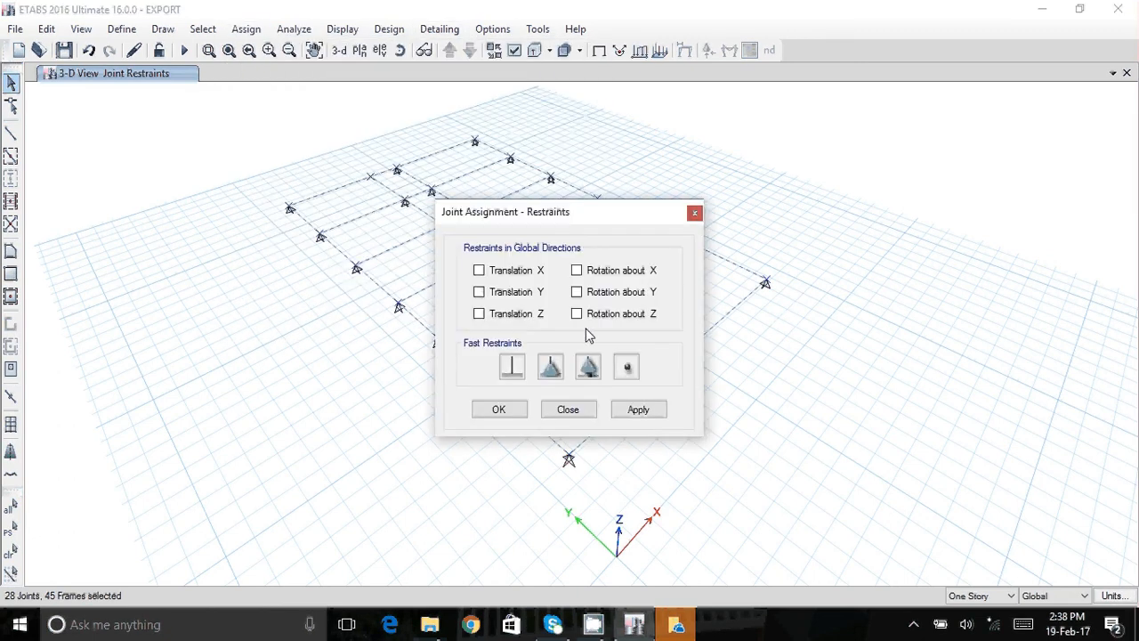
{"action": "left_click", "coordinate": [626, 367]}
{"action": "left_click", "coordinate": [638, 409]}
{"action": "left_click", "coordinate": [498, 410]}
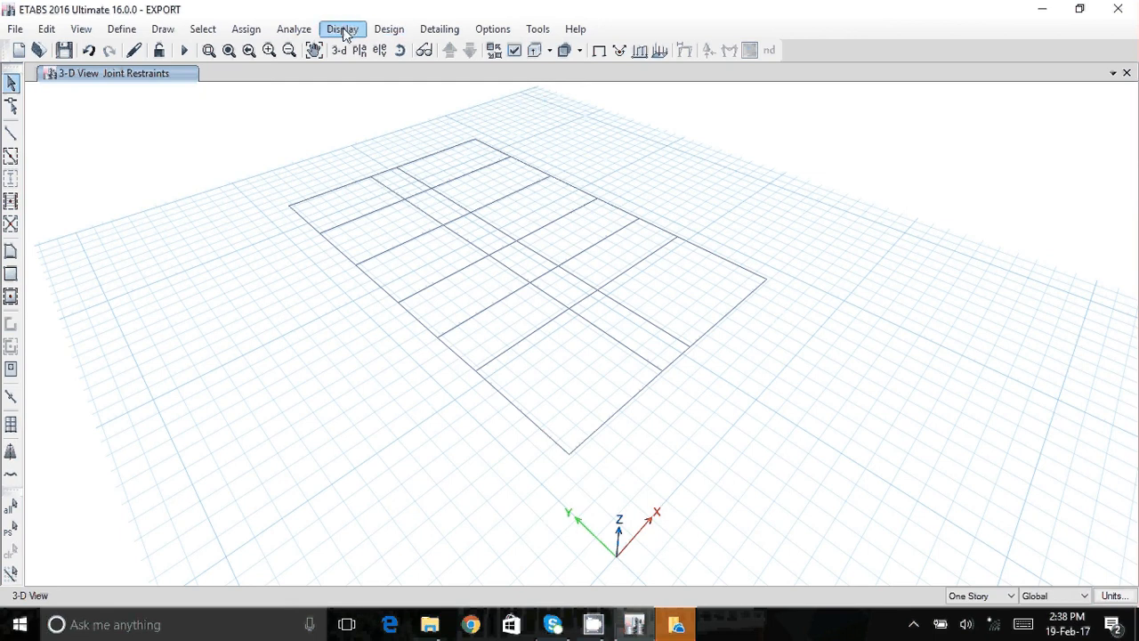
Turn off the horizon in the 3-D view's display options.
{"action": "left_click", "coordinate": [515, 50]}
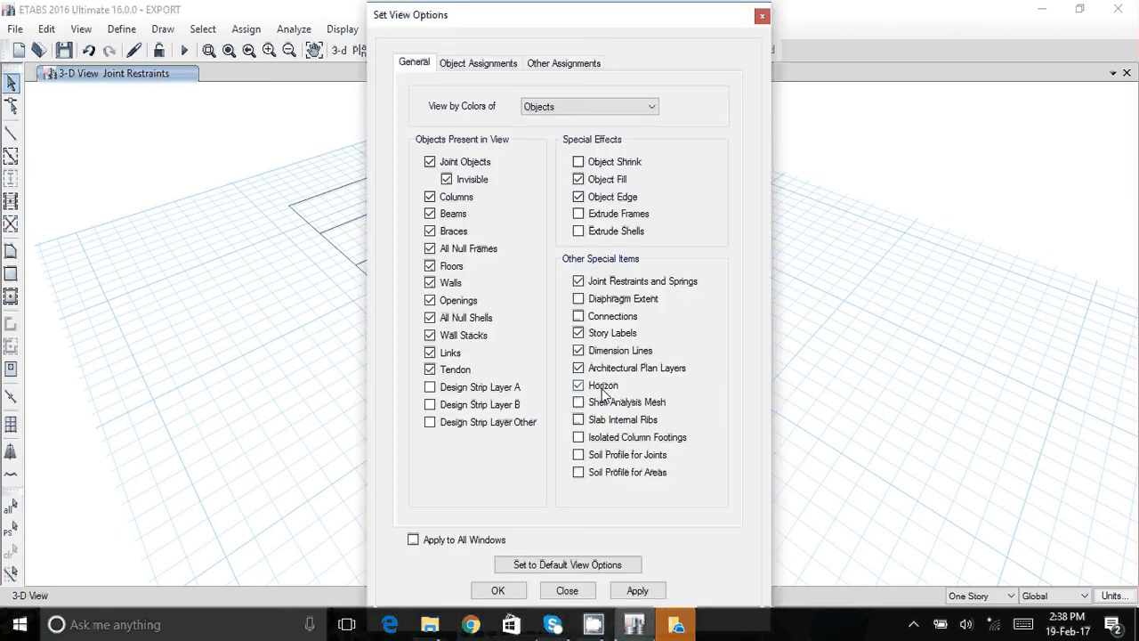
{"action": "left_click", "coordinate": [601, 388]}
{"action": "left_click", "coordinate": [636, 590]}
{"action": "left_click", "coordinate": [498, 590]}
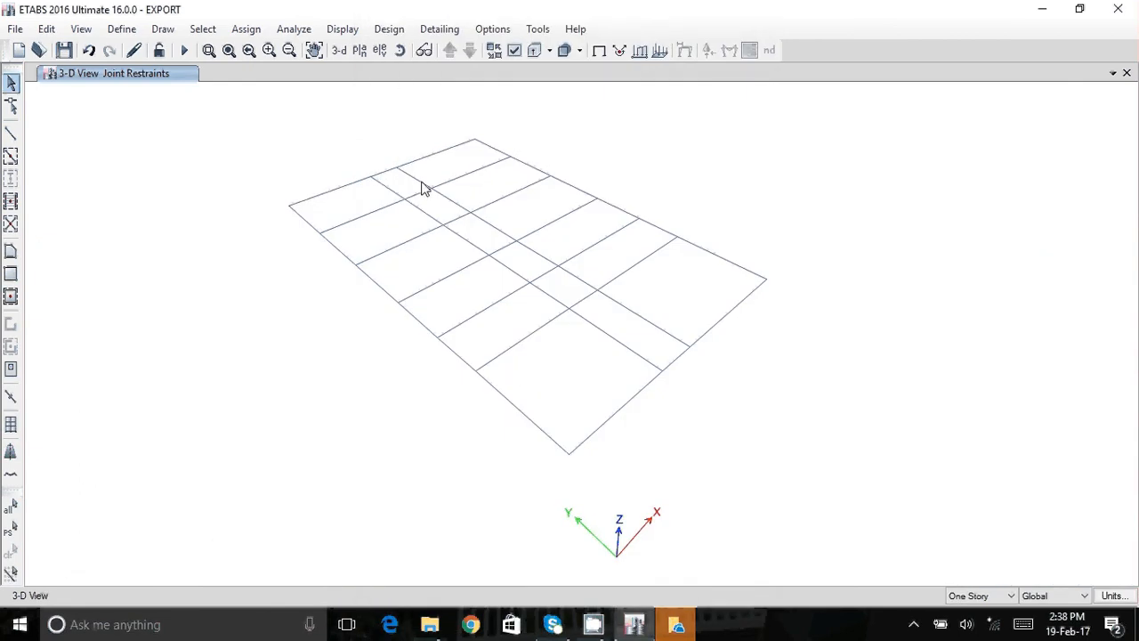
Open the plan view of Story1.
{"action": "left_click", "coordinate": [376, 217]}
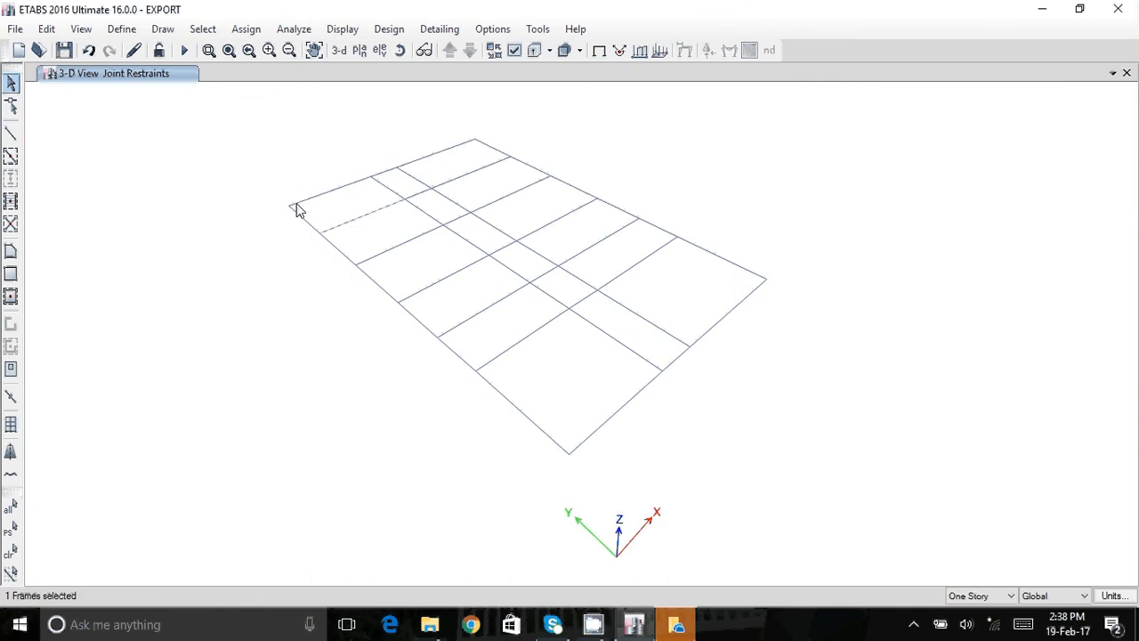
{"action": "left_click", "coordinate": [360, 50]}
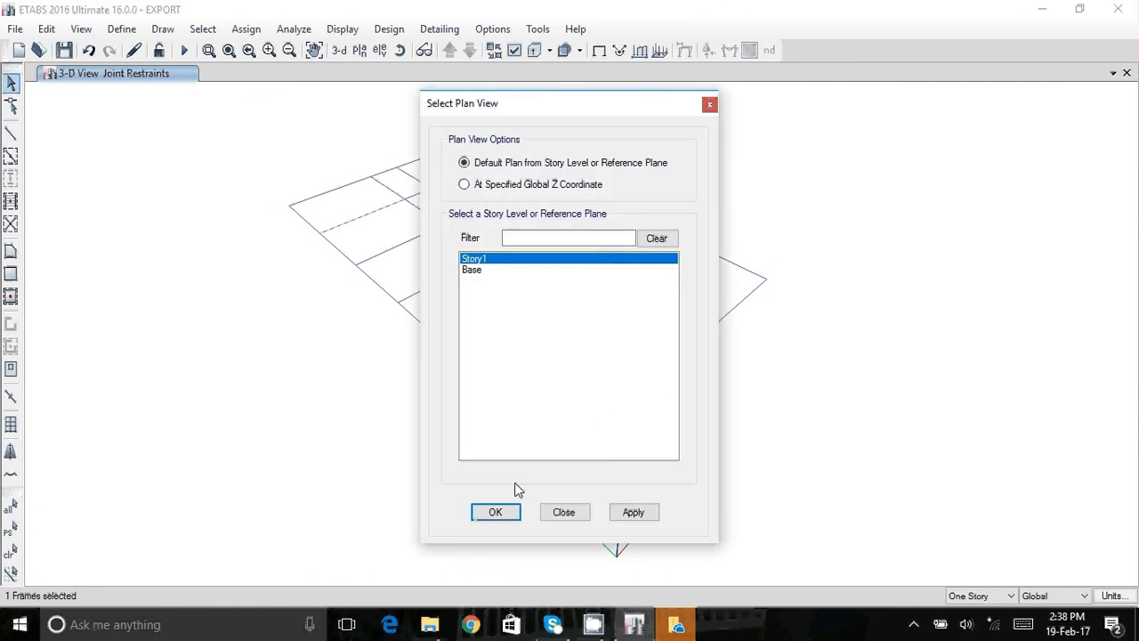
{"action": "left_click", "coordinate": [495, 512]}
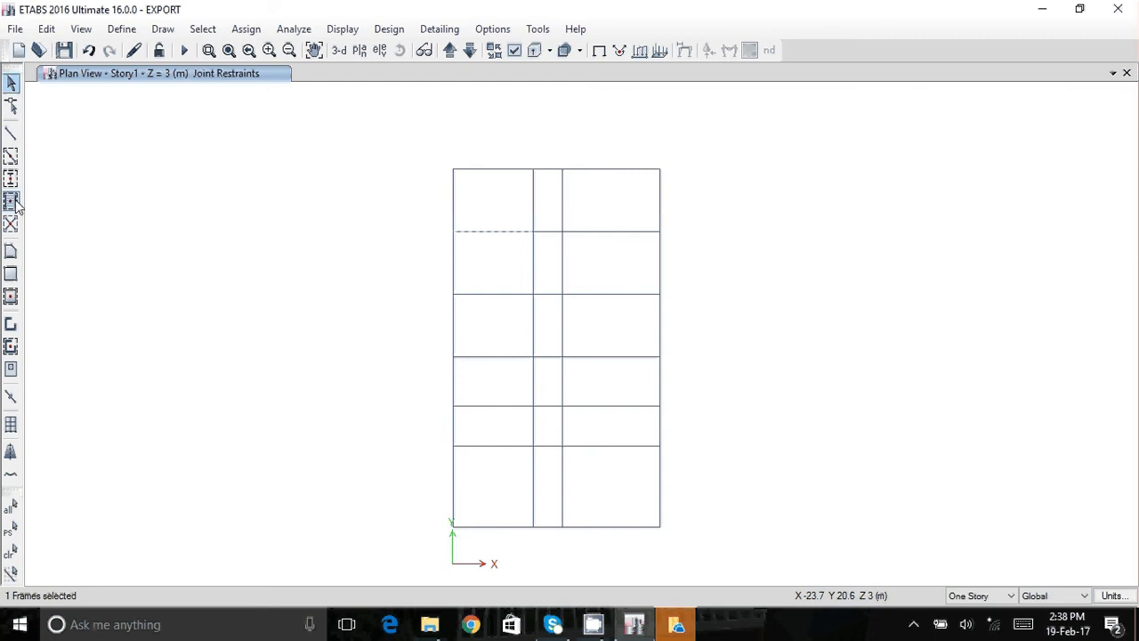
Draw a column with section A-LatCol at the upper-left corner of the Story1 grid.
{"action": "left_click", "coordinate": [11, 178]}
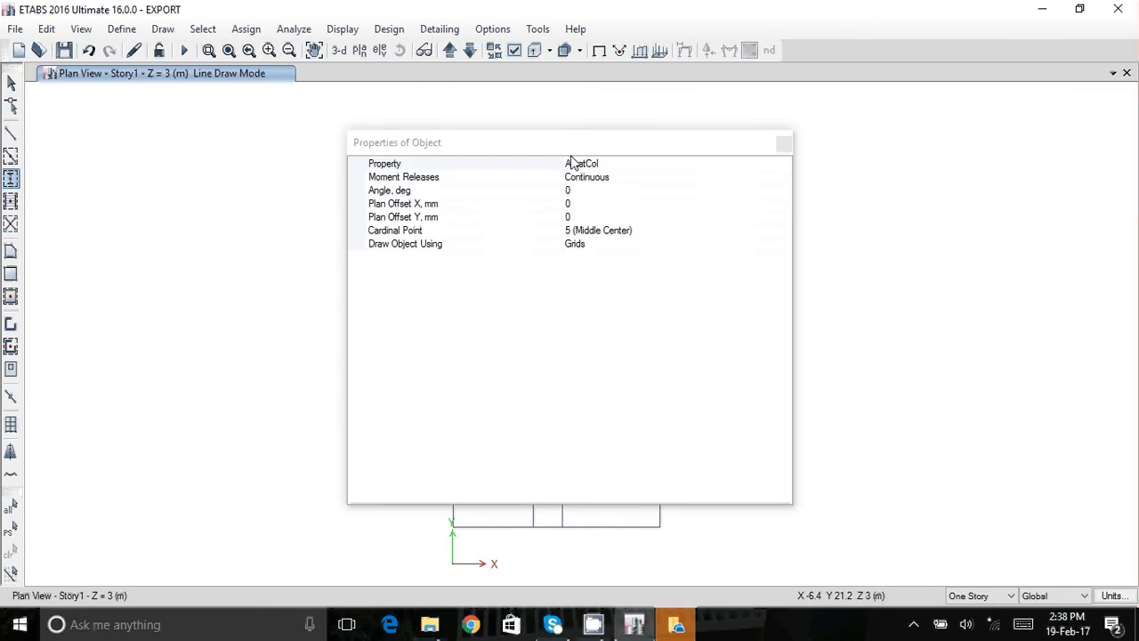
{"action": "left_click_drag", "start_coordinate": [611, 149], "coordinate": [924, 127]}
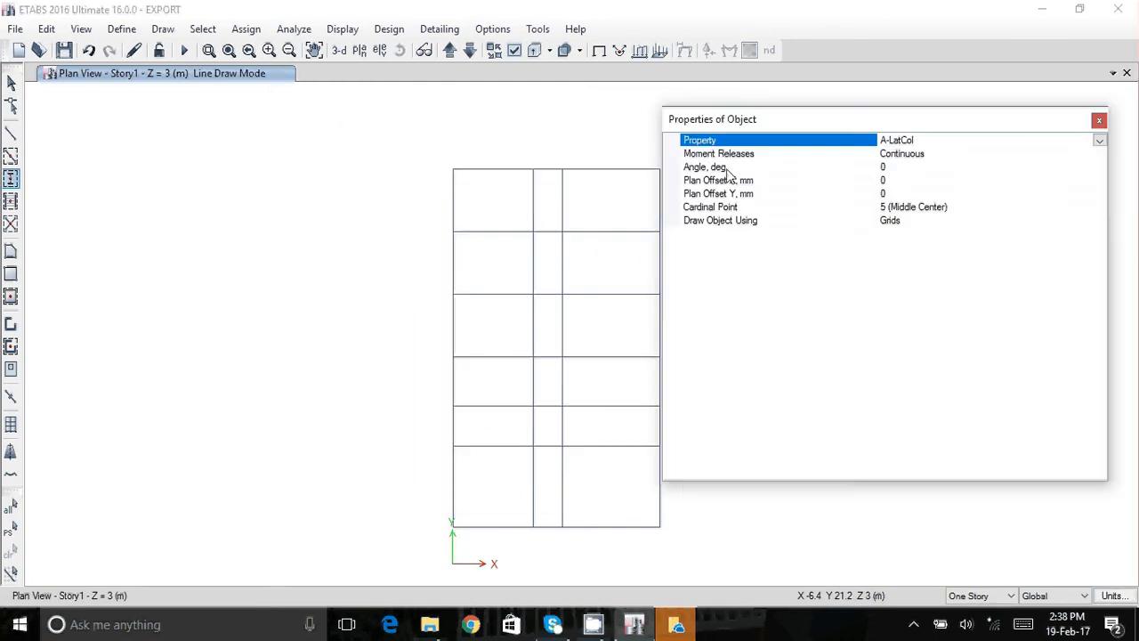
{"action": "left_click", "coordinate": [454, 170]}
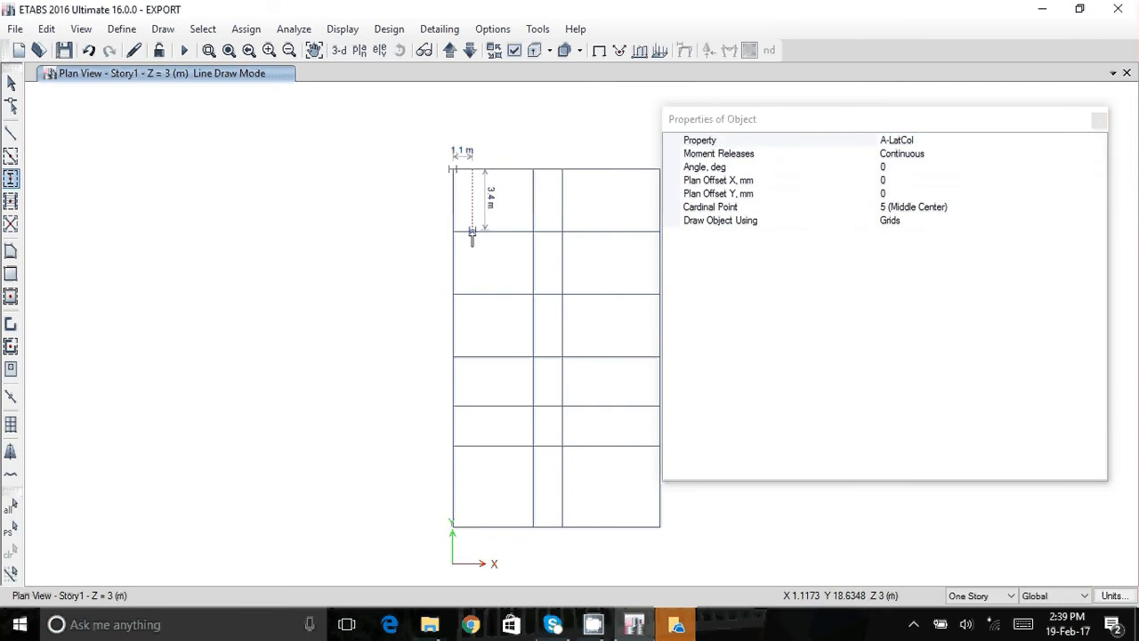
Change the column section to A-GravCol and draw a column at the second grid intersection along the grid's upper edge.
{"action": "left_click", "coordinate": [937, 143]}
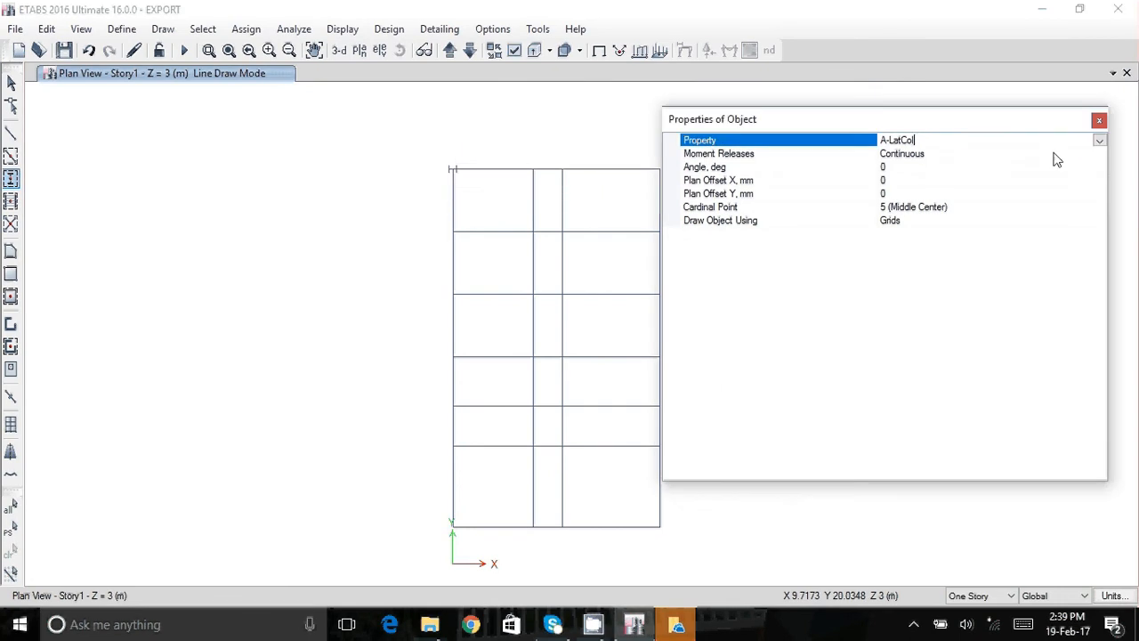
{"action": "left_click", "coordinate": [1100, 142]}
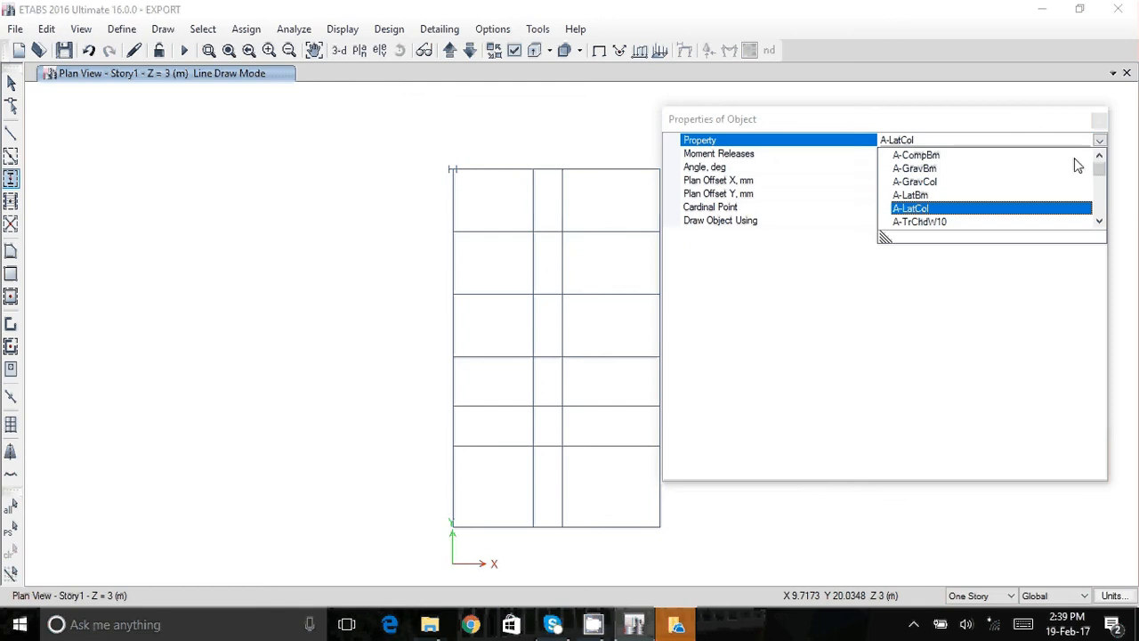
{"action": "left_click", "coordinate": [917, 181]}
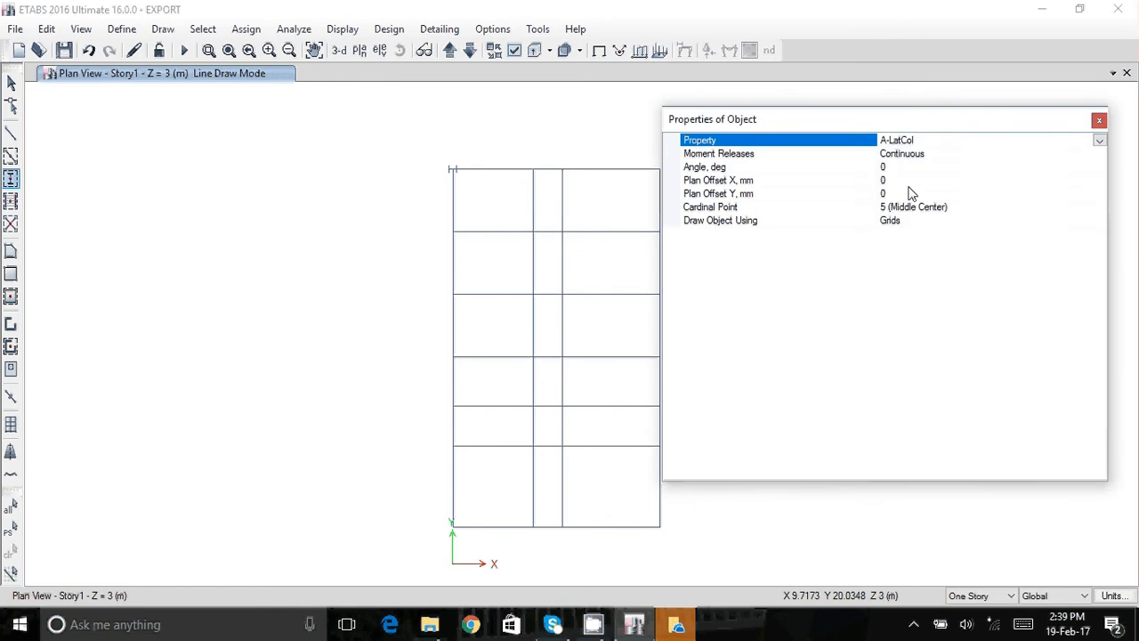
{"action": "left_click", "coordinate": [533, 170]}
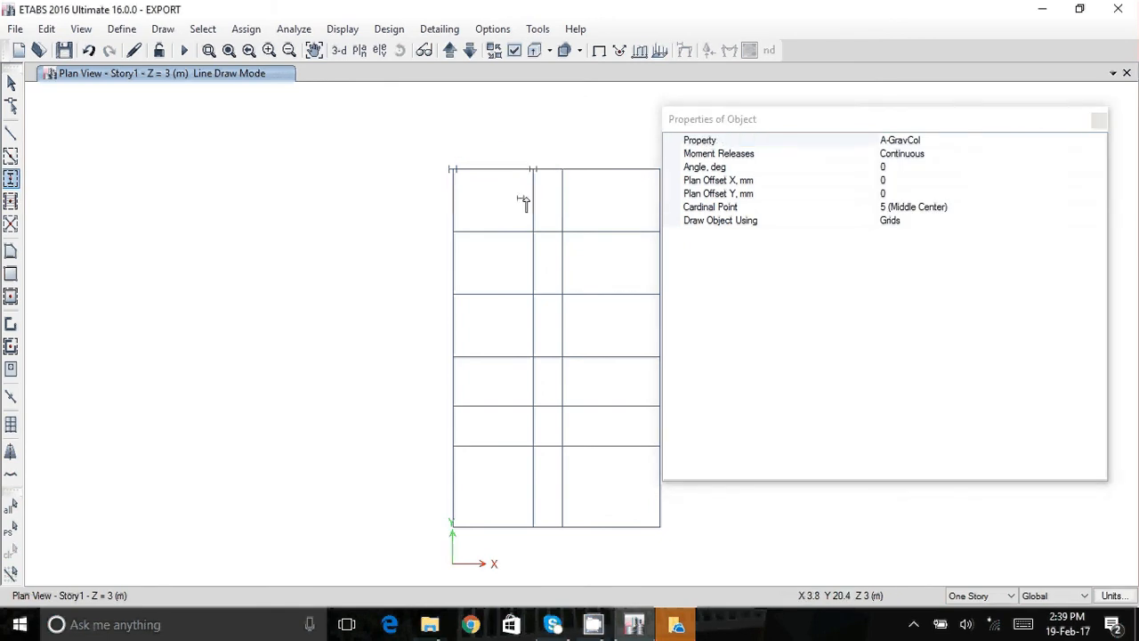
{"action": "left_click", "coordinate": [951, 142]}
{"action": "left_click", "coordinate": [1099, 140]}
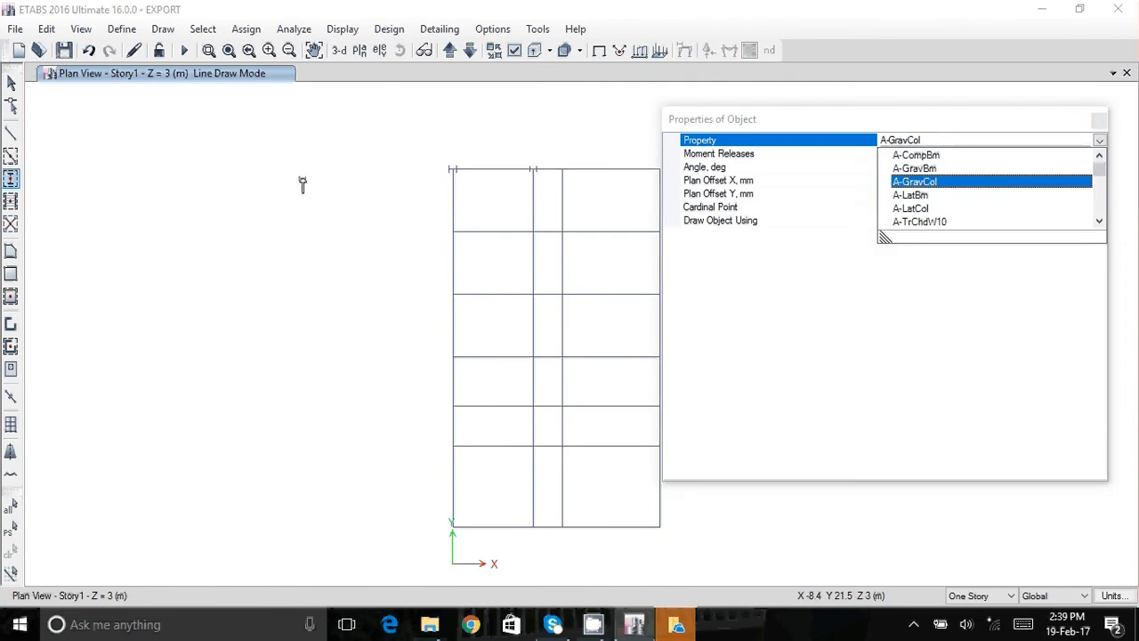
{"action": "scroll", "coordinate": [303, 181], "scroll_direction": "down", "scroll_amount": 3}
{"action": "scroll", "coordinate": [305, 178], "scroll_direction": "up", "scroll_amount": 3}
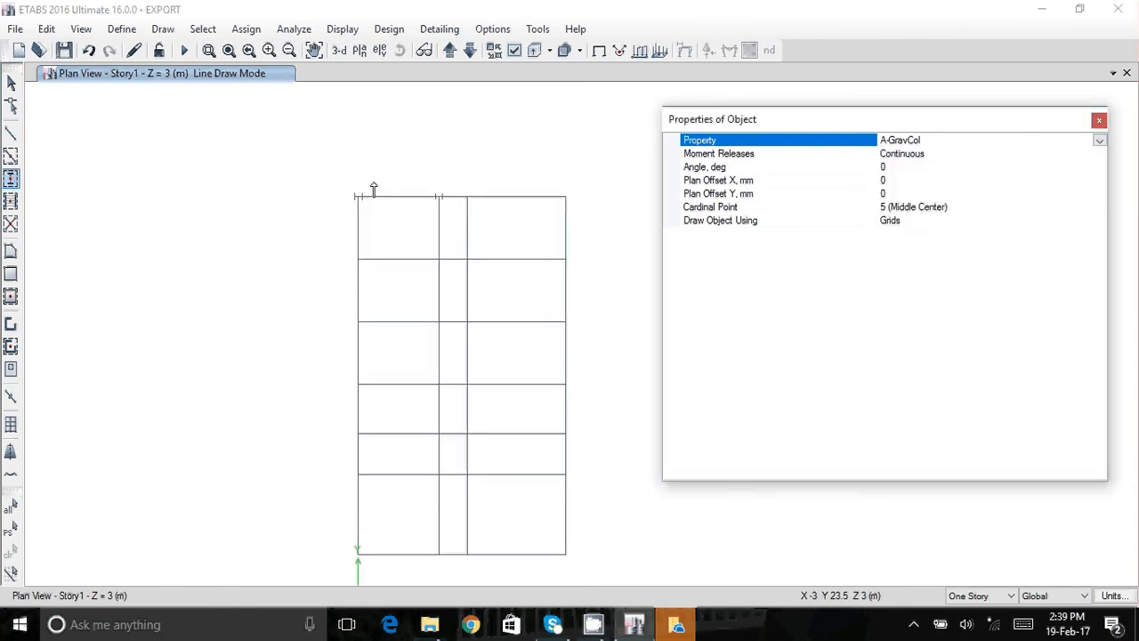
{"action": "scroll", "coordinate": [521, 232], "scroll_direction": "down", "scroll_amount": 3}
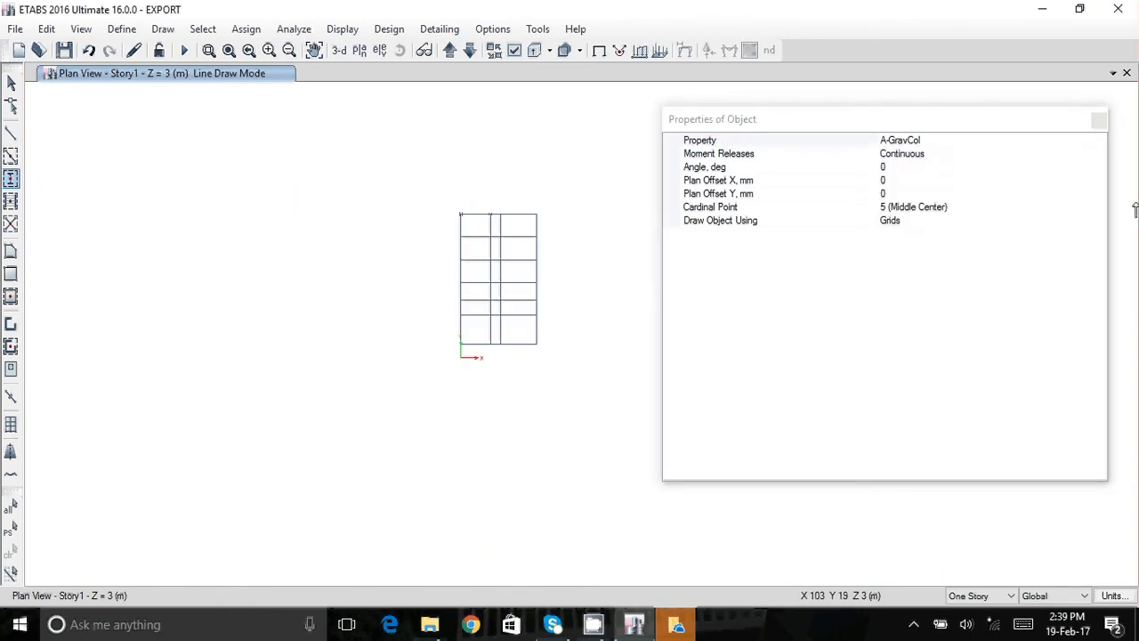
{"action": "left_click", "coordinate": [1100, 120]}
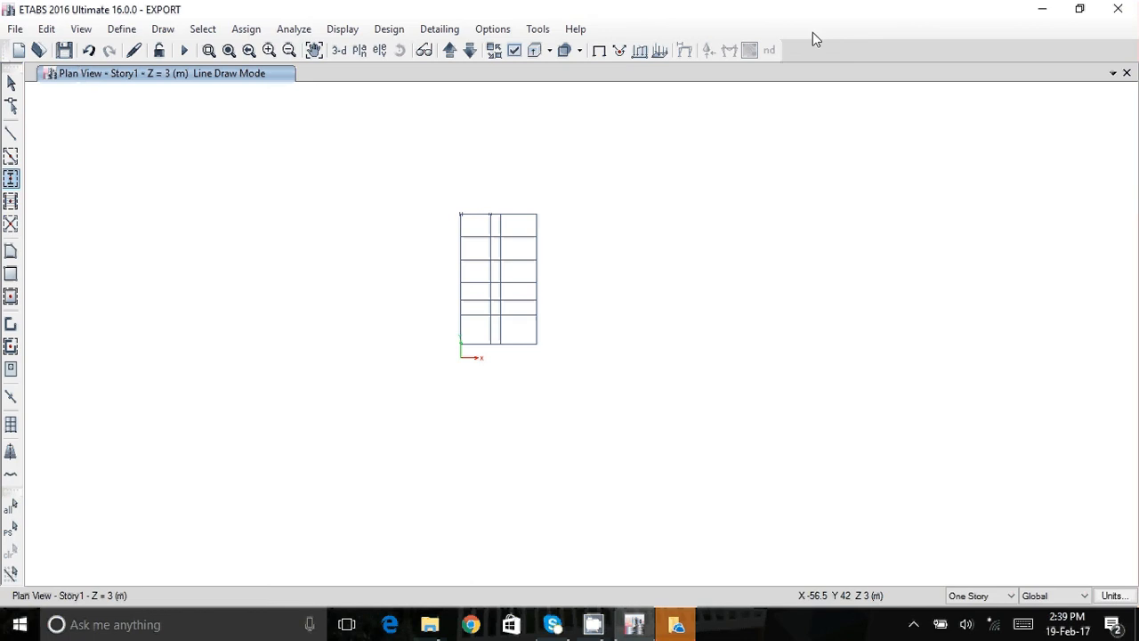
{"action": "left_click", "coordinate": [1042, 10]}
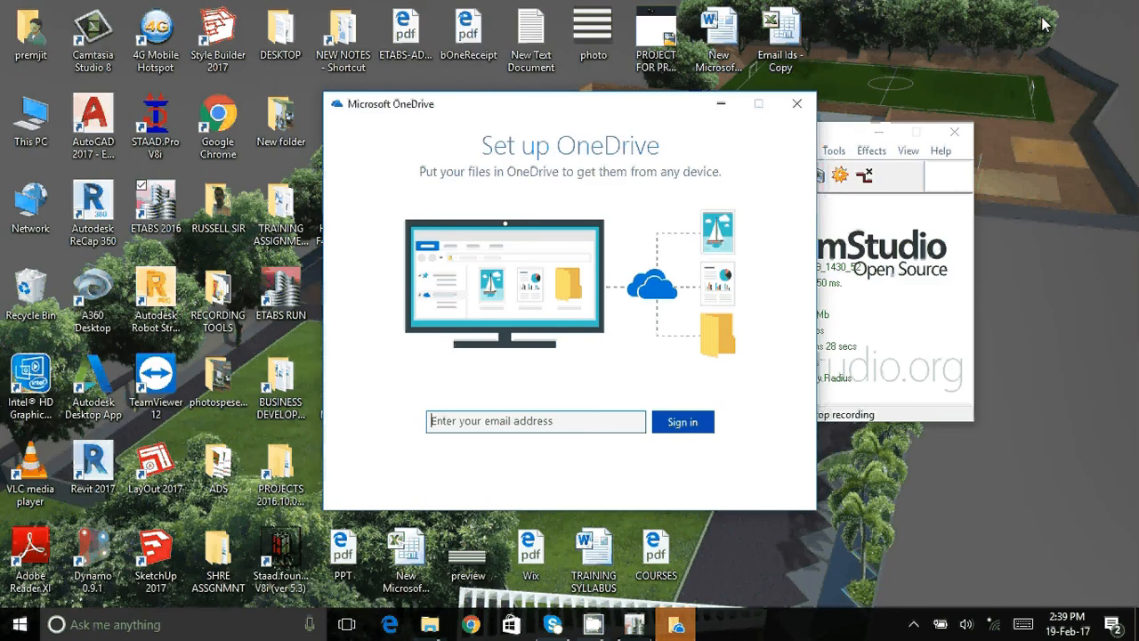
{"action": "left_click", "coordinate": [797, 104]}
{"action": "left_click", "coordinate": [714, 151]}
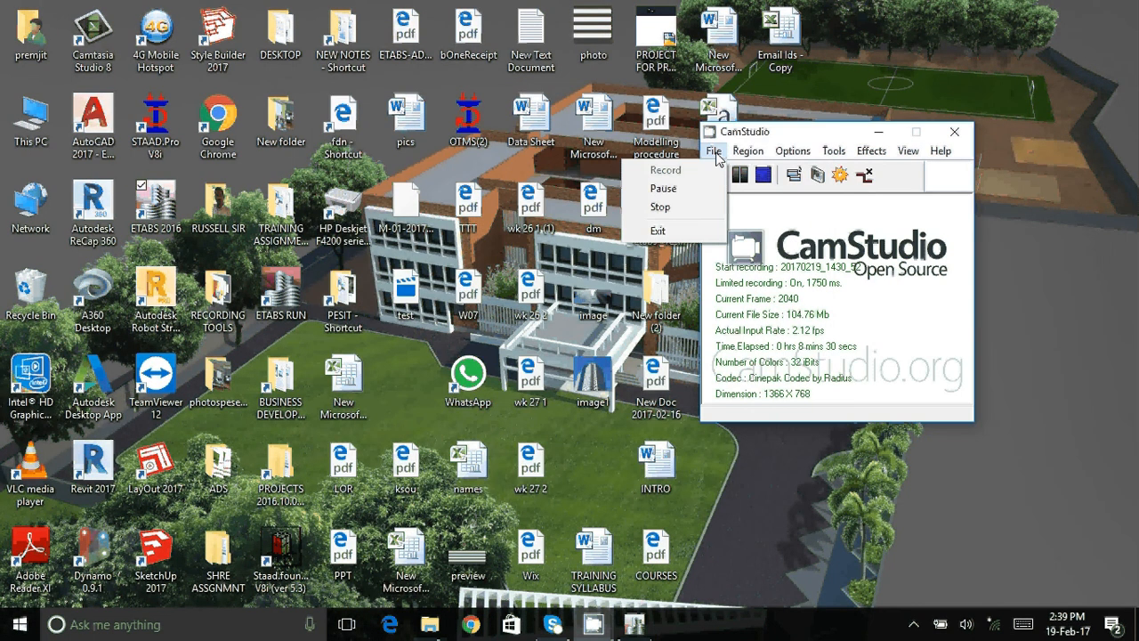